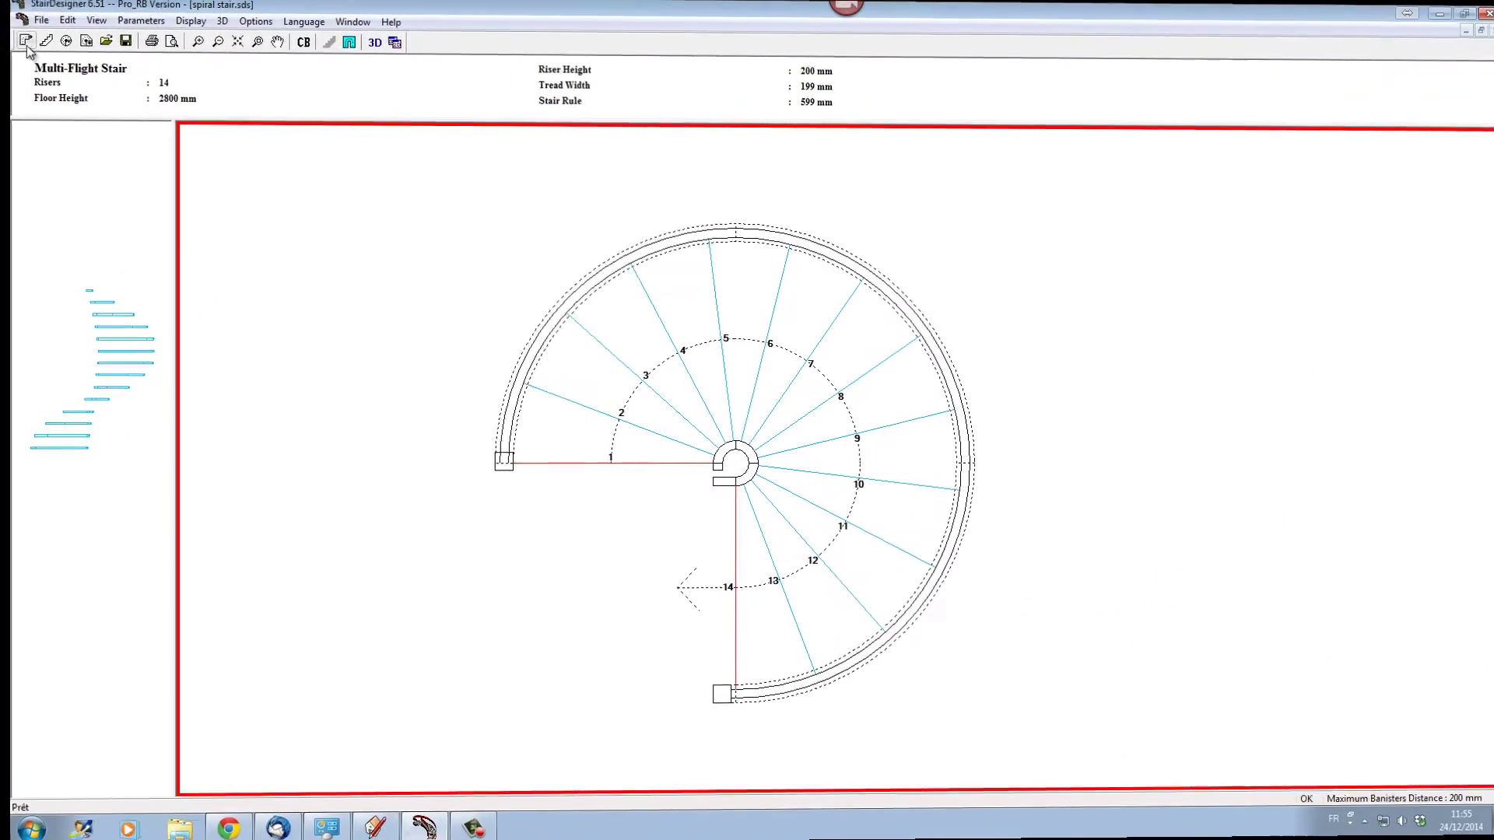
Start a new stair layout with four flights and set the fourth flight's length to 1000 mm
double_click(808, 414)
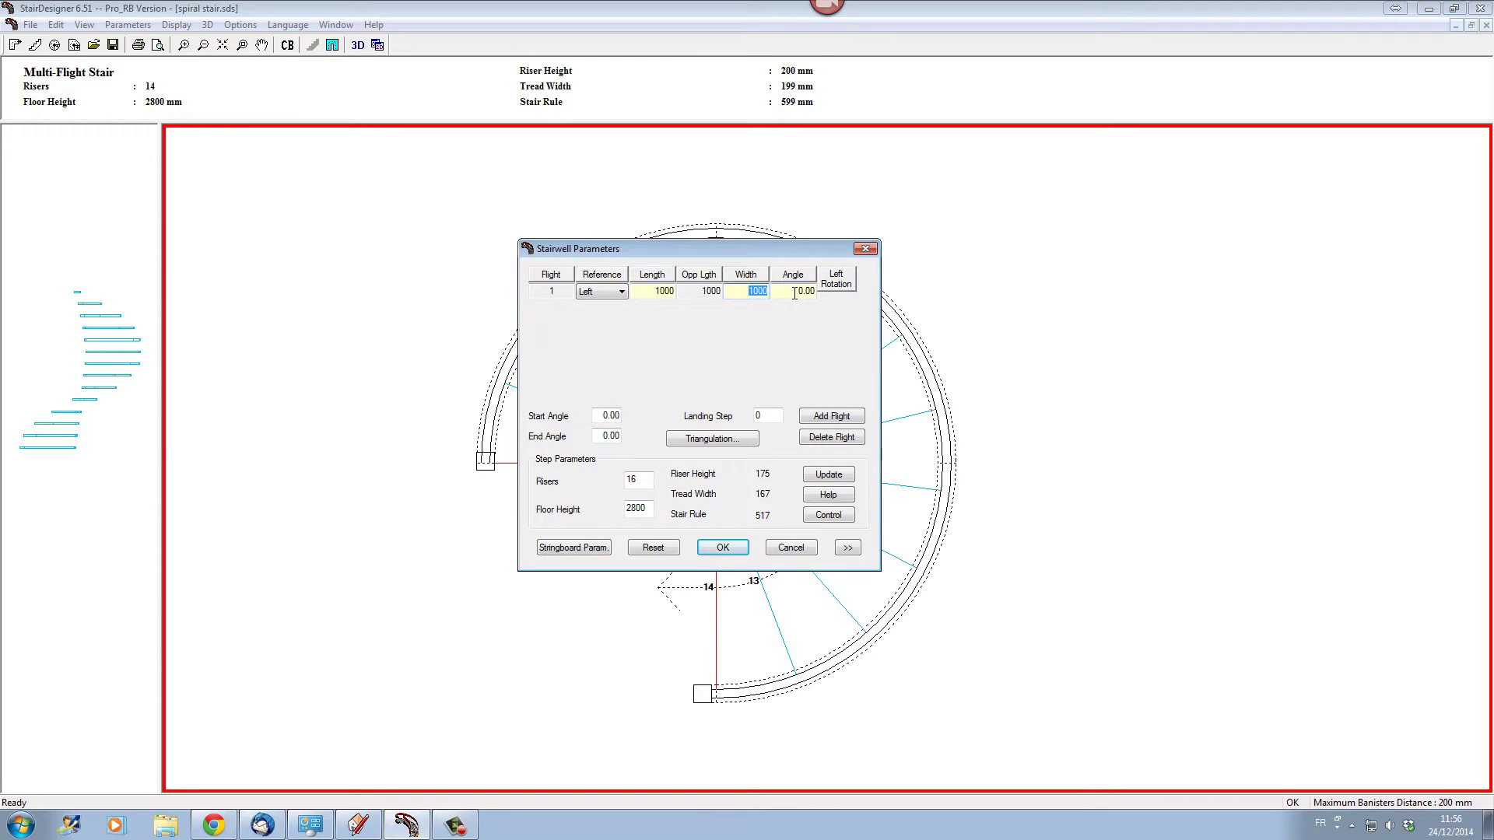
left_click(846, 418)
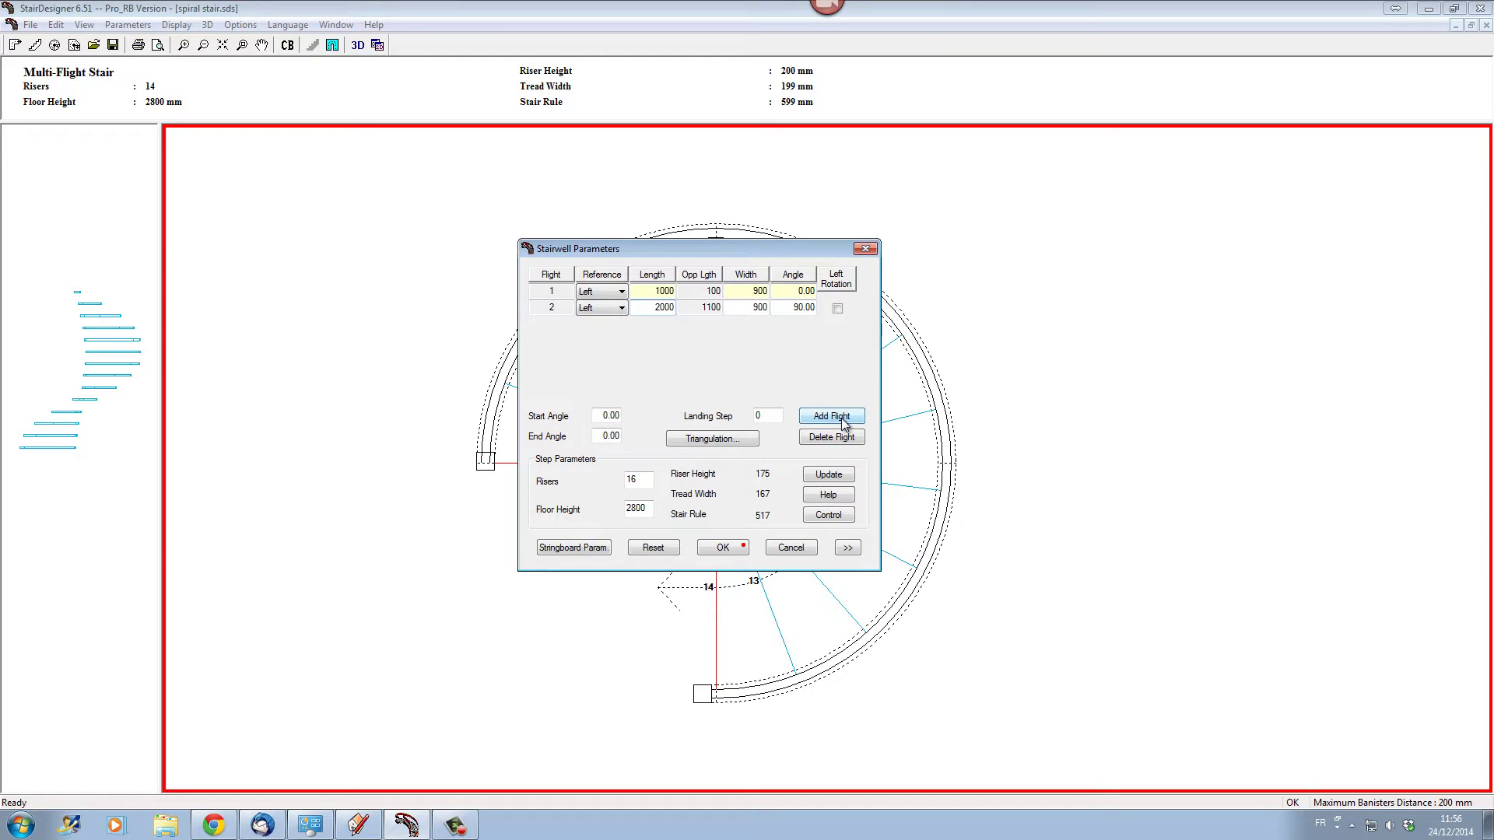
left_click(844, 423)
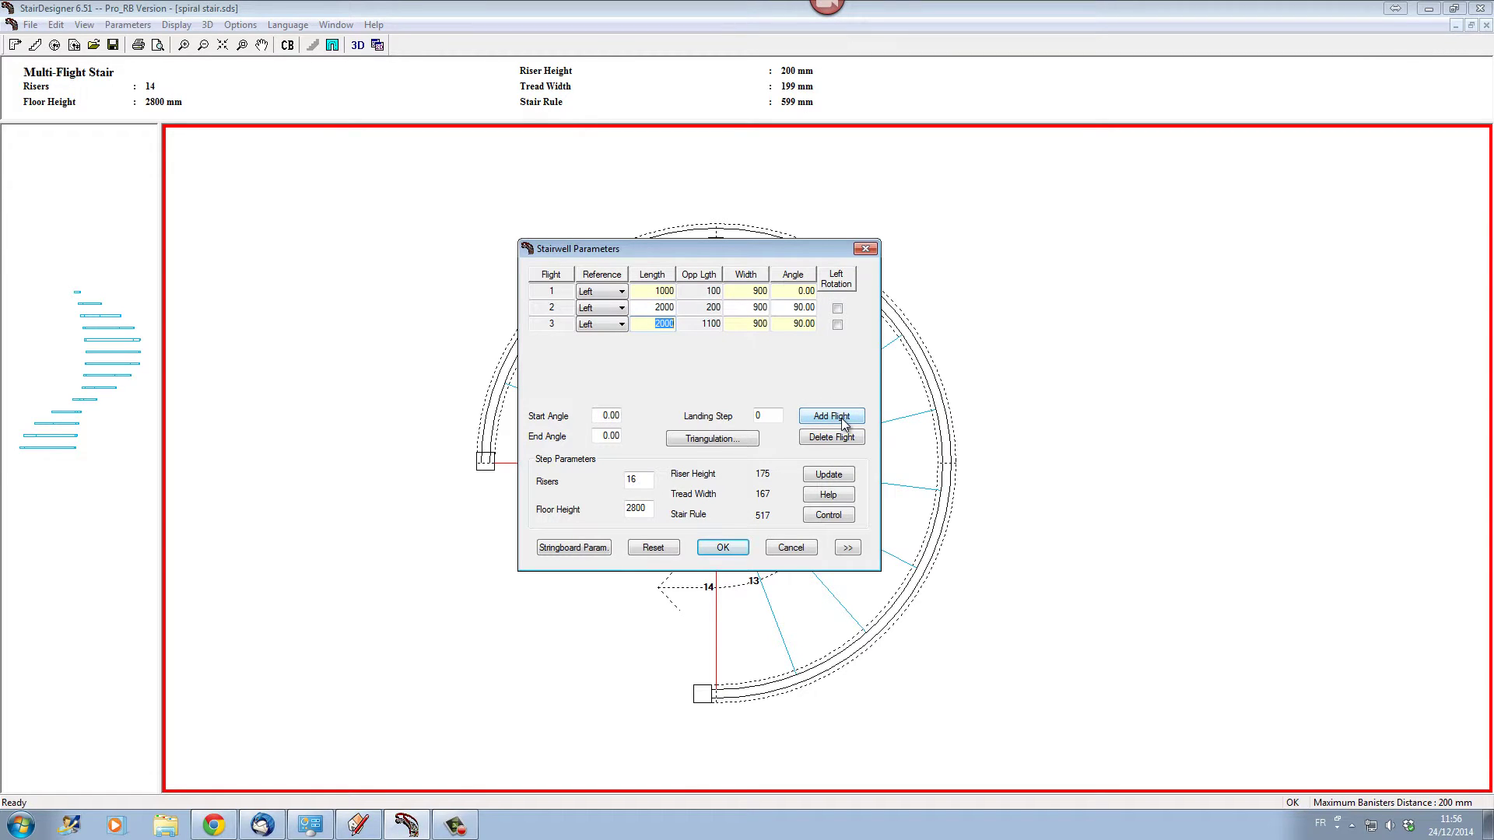
left_click(844, 422)
type("1000")
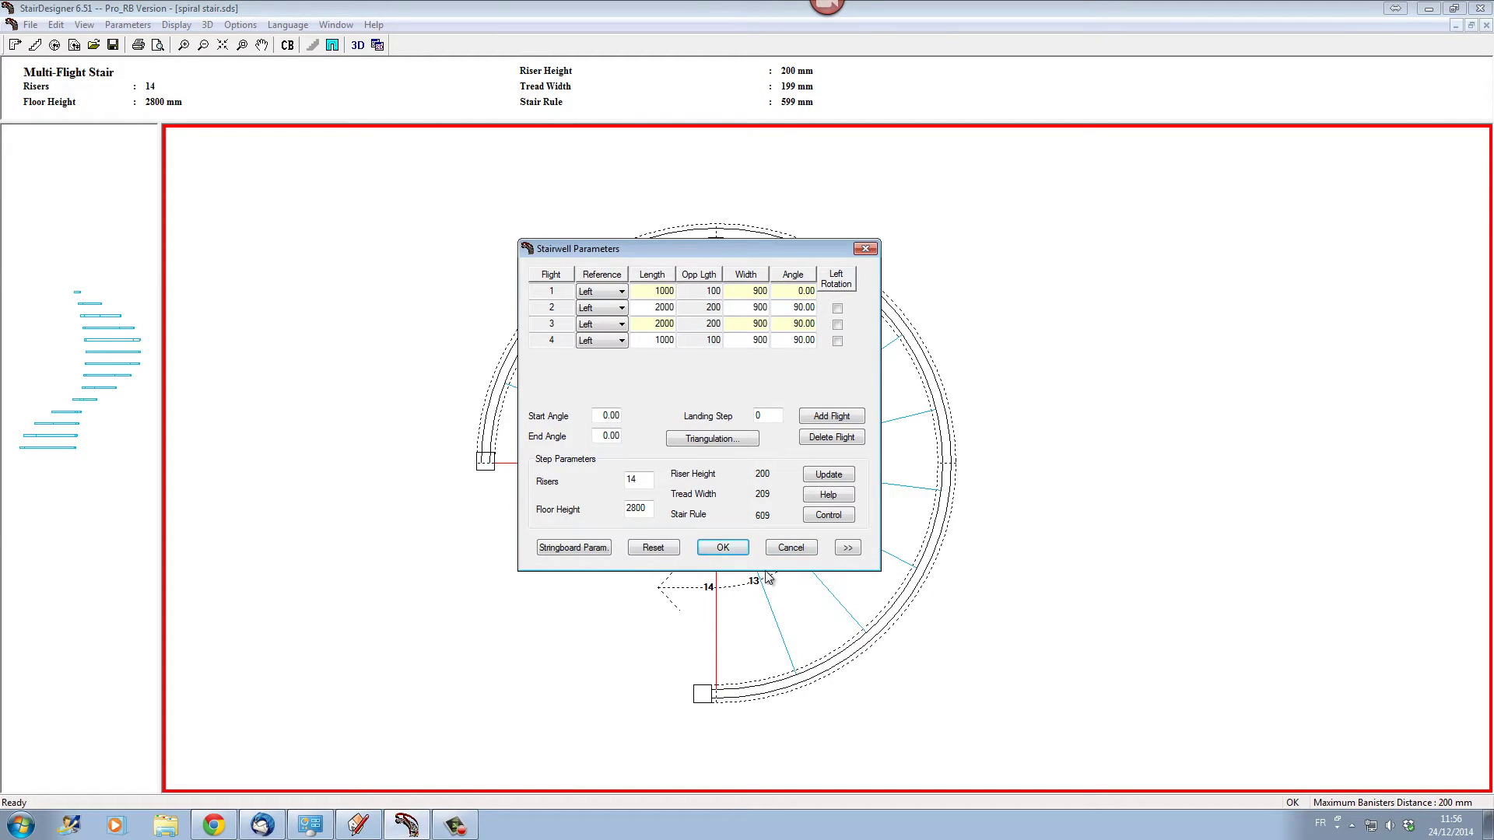
left_click(723, 547)
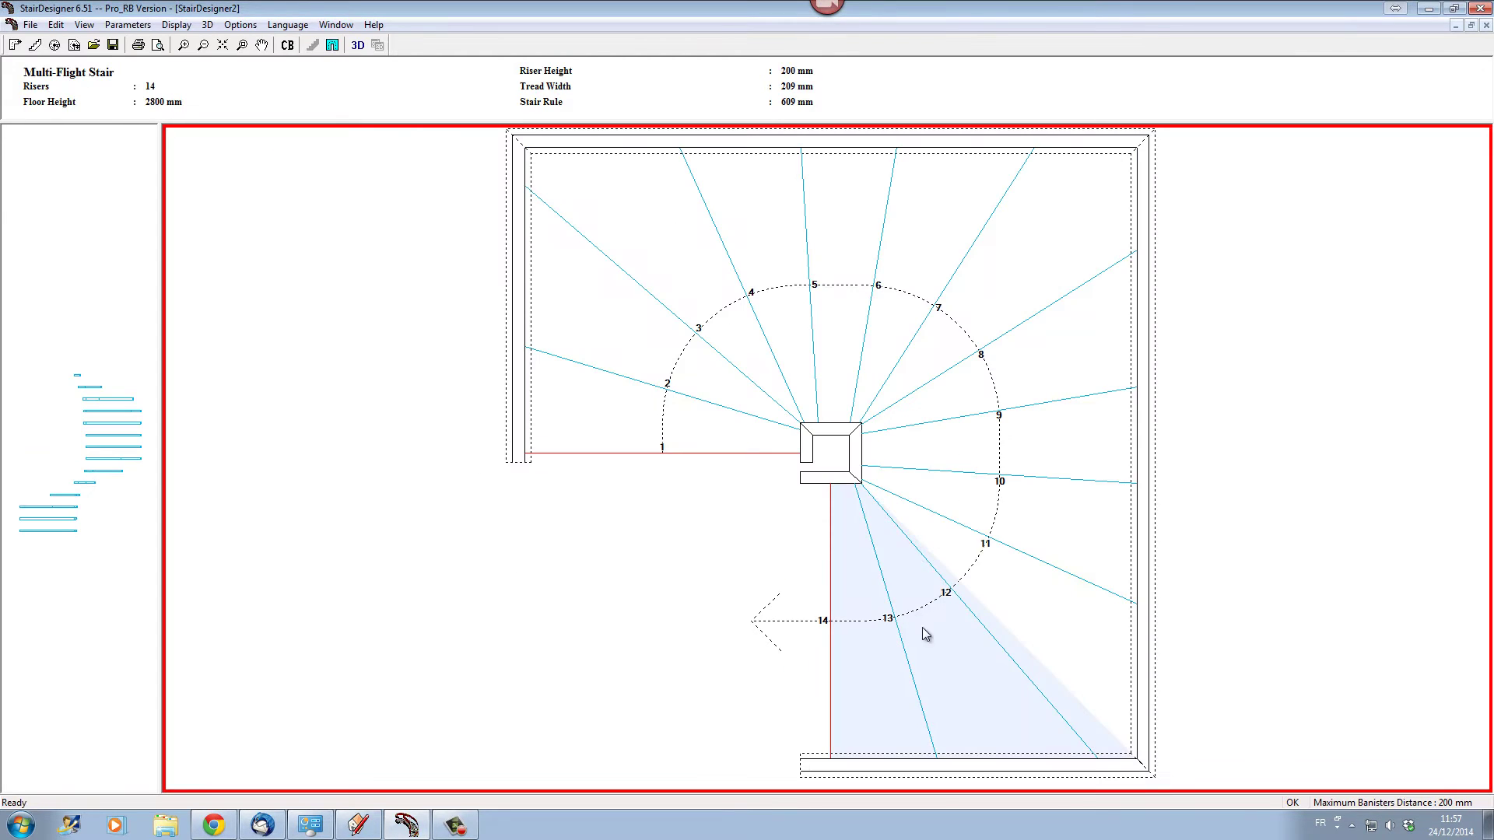
Preview the stair in 3D and orbit it briefly before returning to the plan
left_click(358, 45)
left_click_drag(679, 519, 710, 443)
key("Escape")
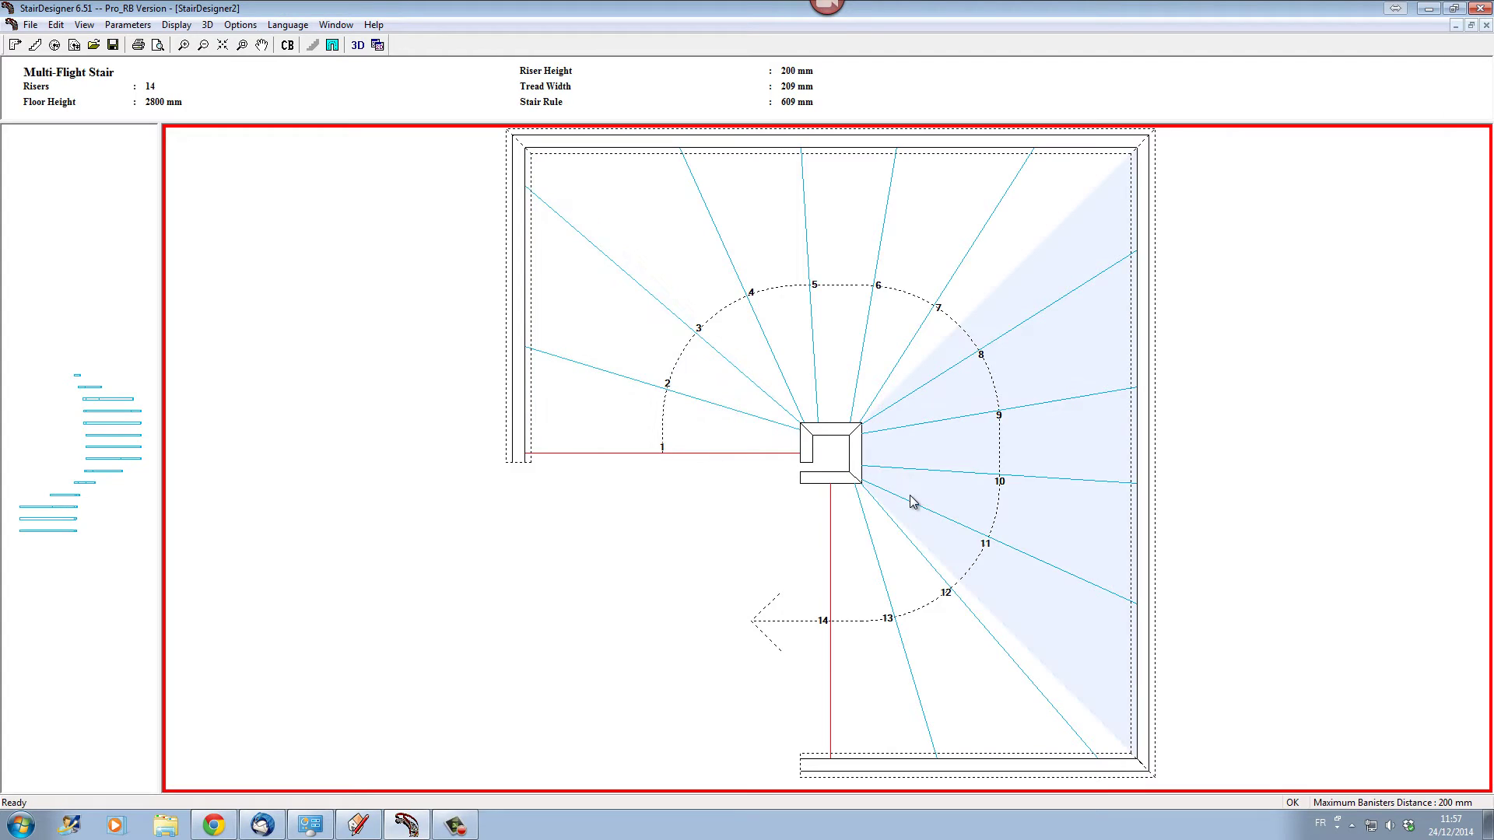
scroll(674, 477, "up", 1)
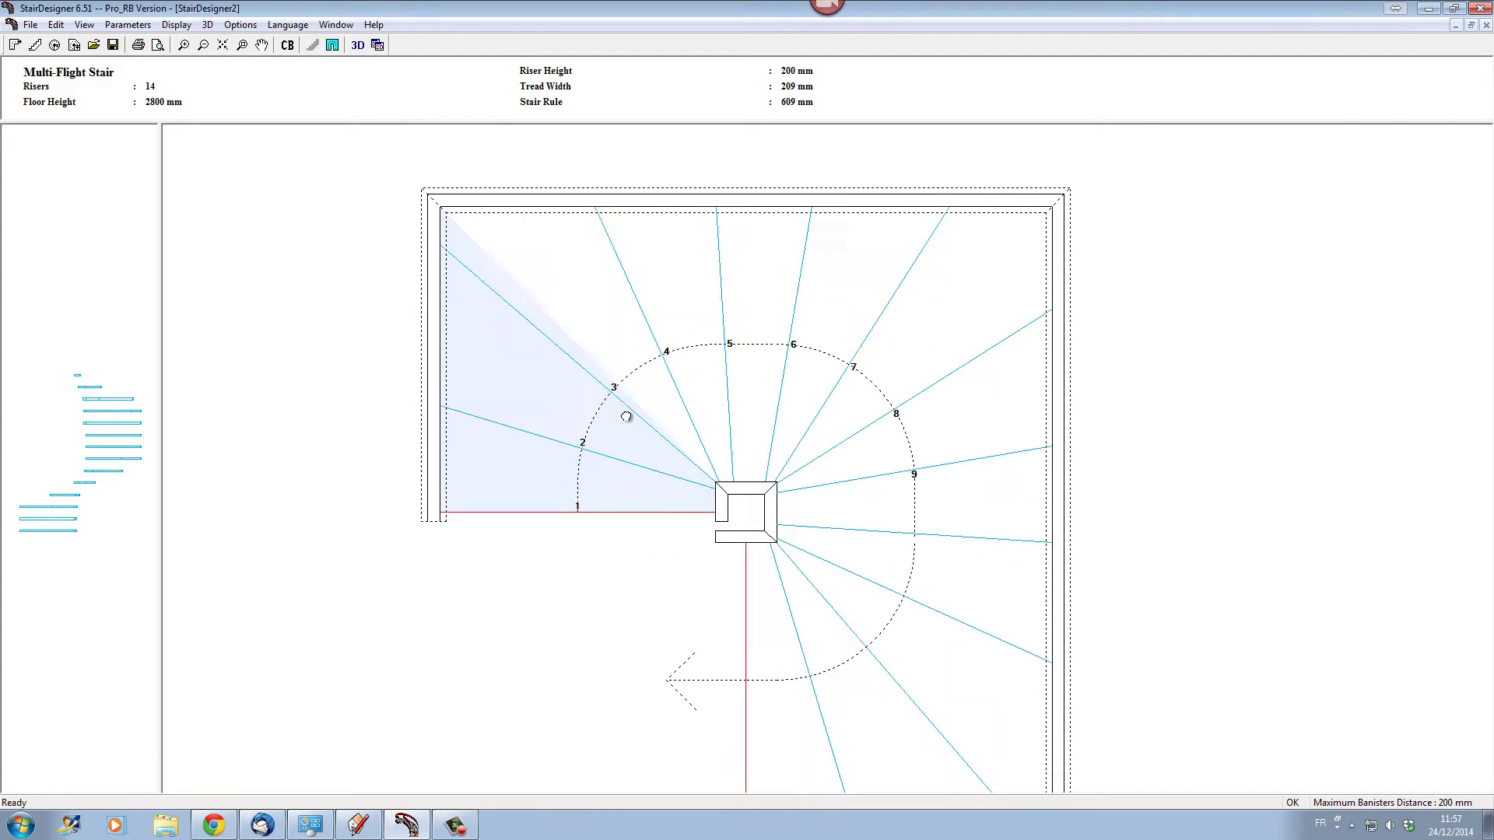
scroll(623, 418, "down", 1)
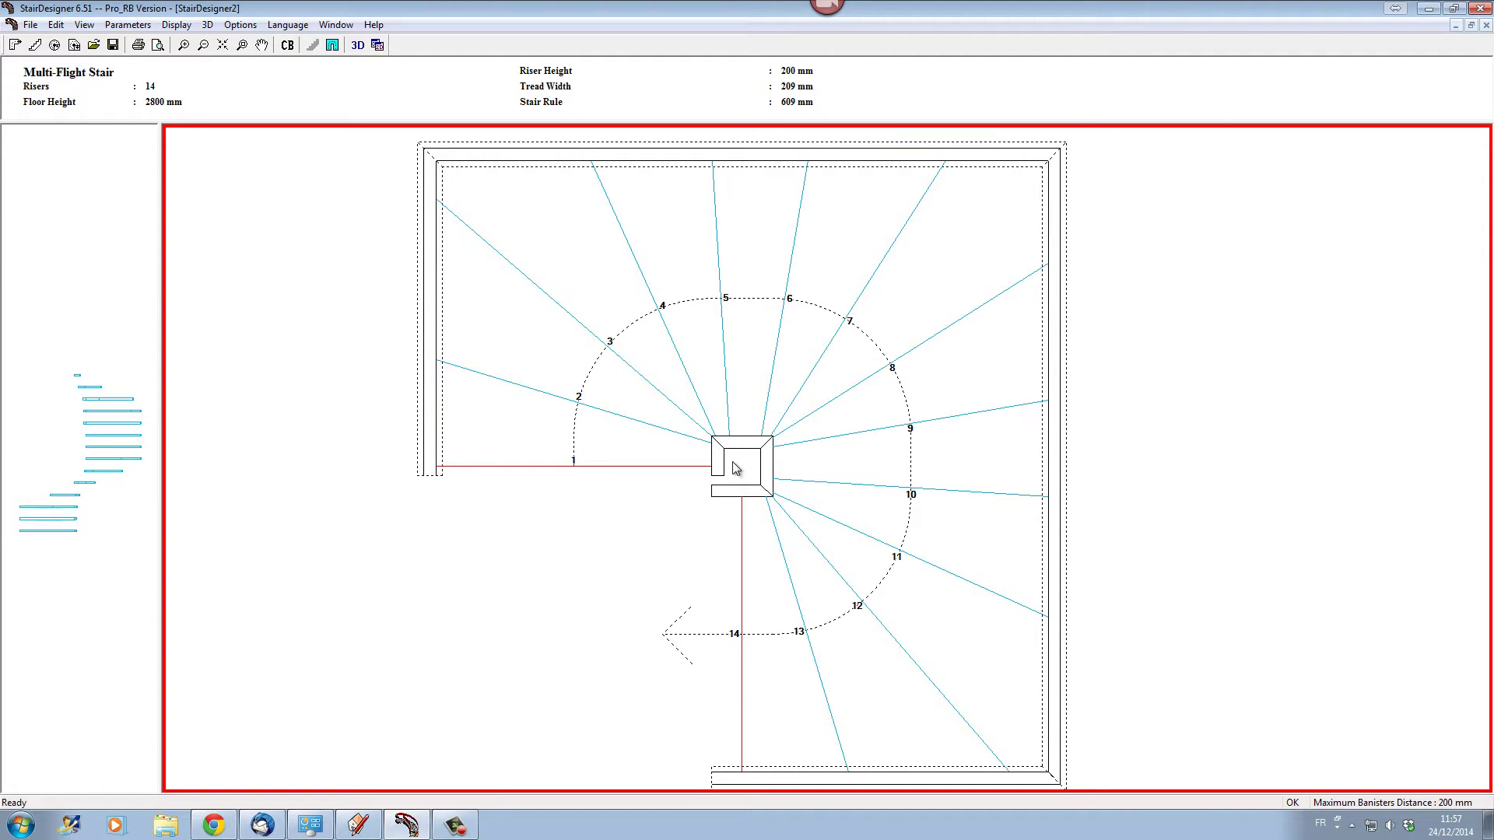
Join the first two central-post corners with arcs
right_click(715, 445)
left_click(760, 465)
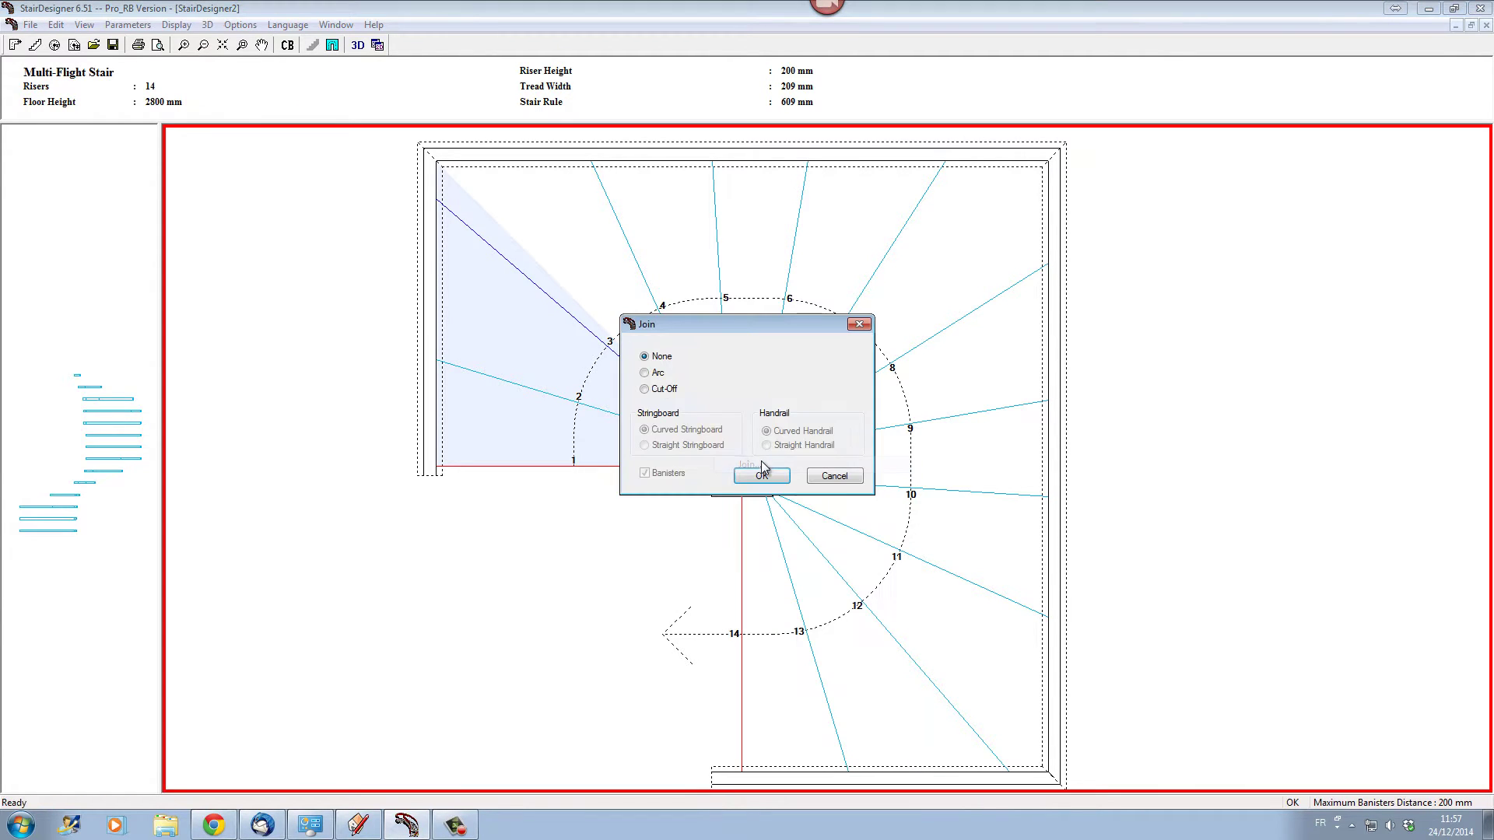
left_click(653, 376)
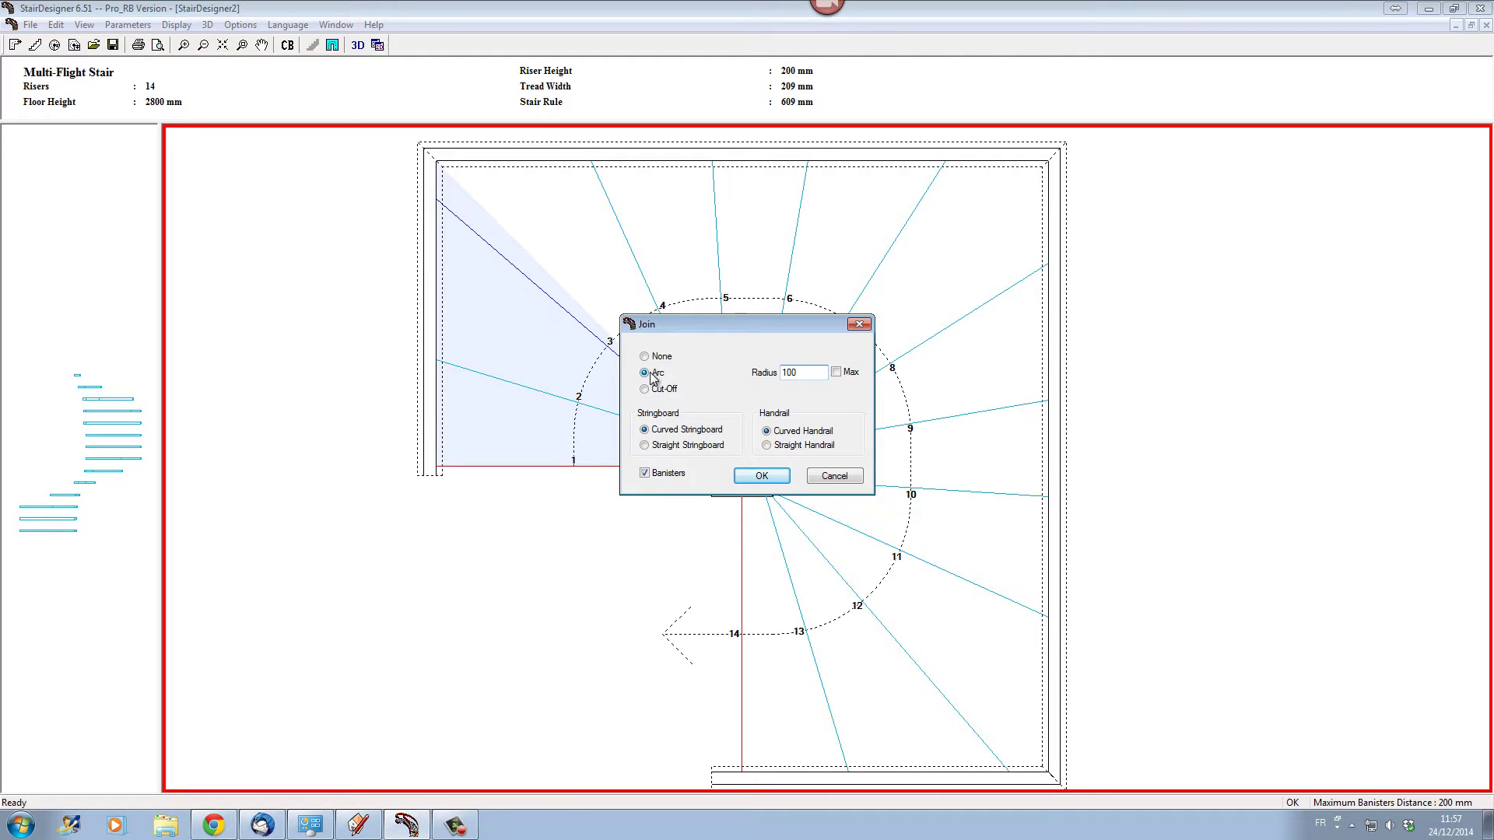
left_click(762, 477)
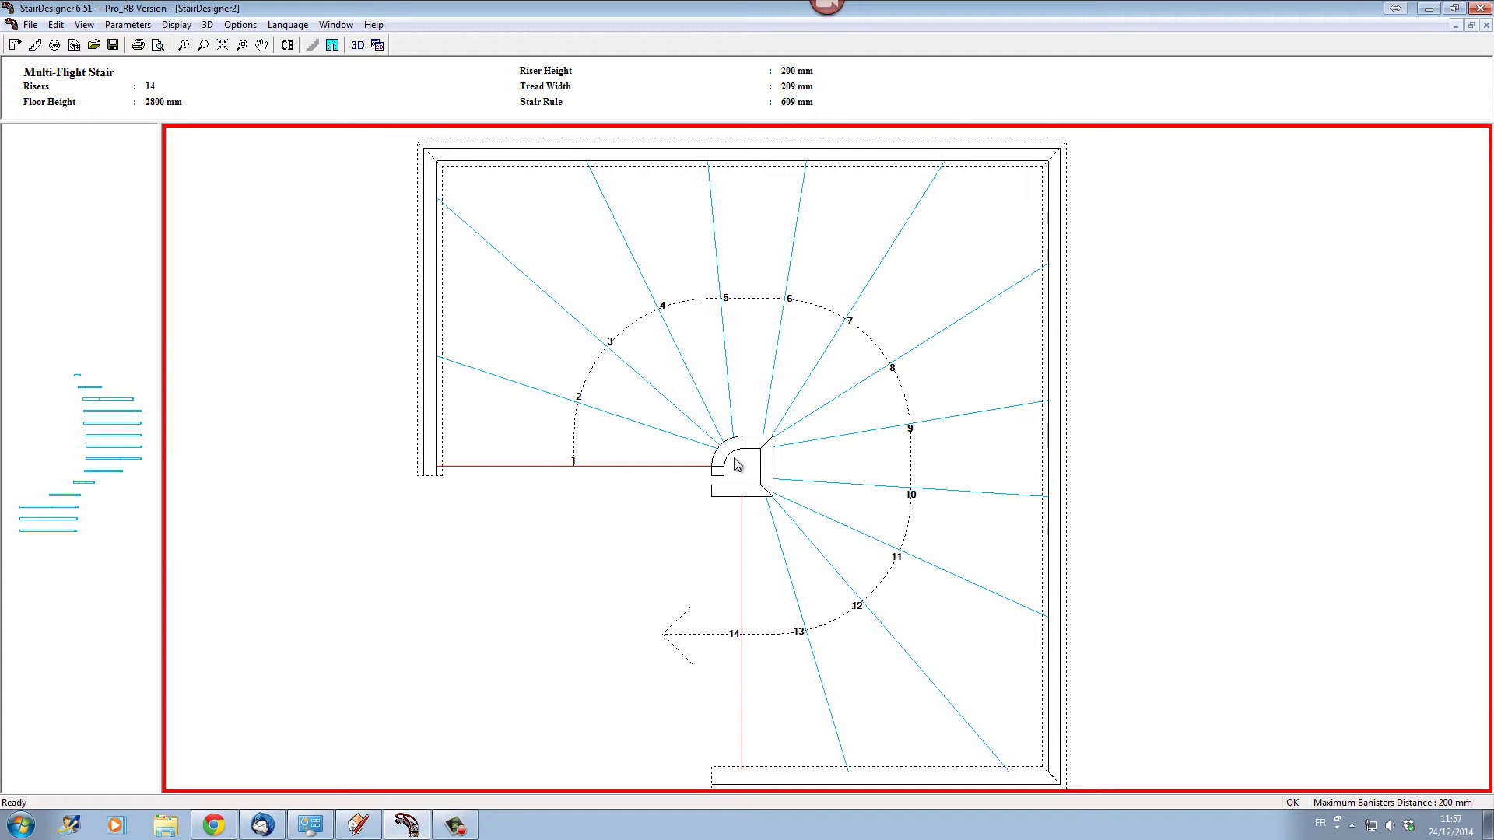
right_click(772, 441)
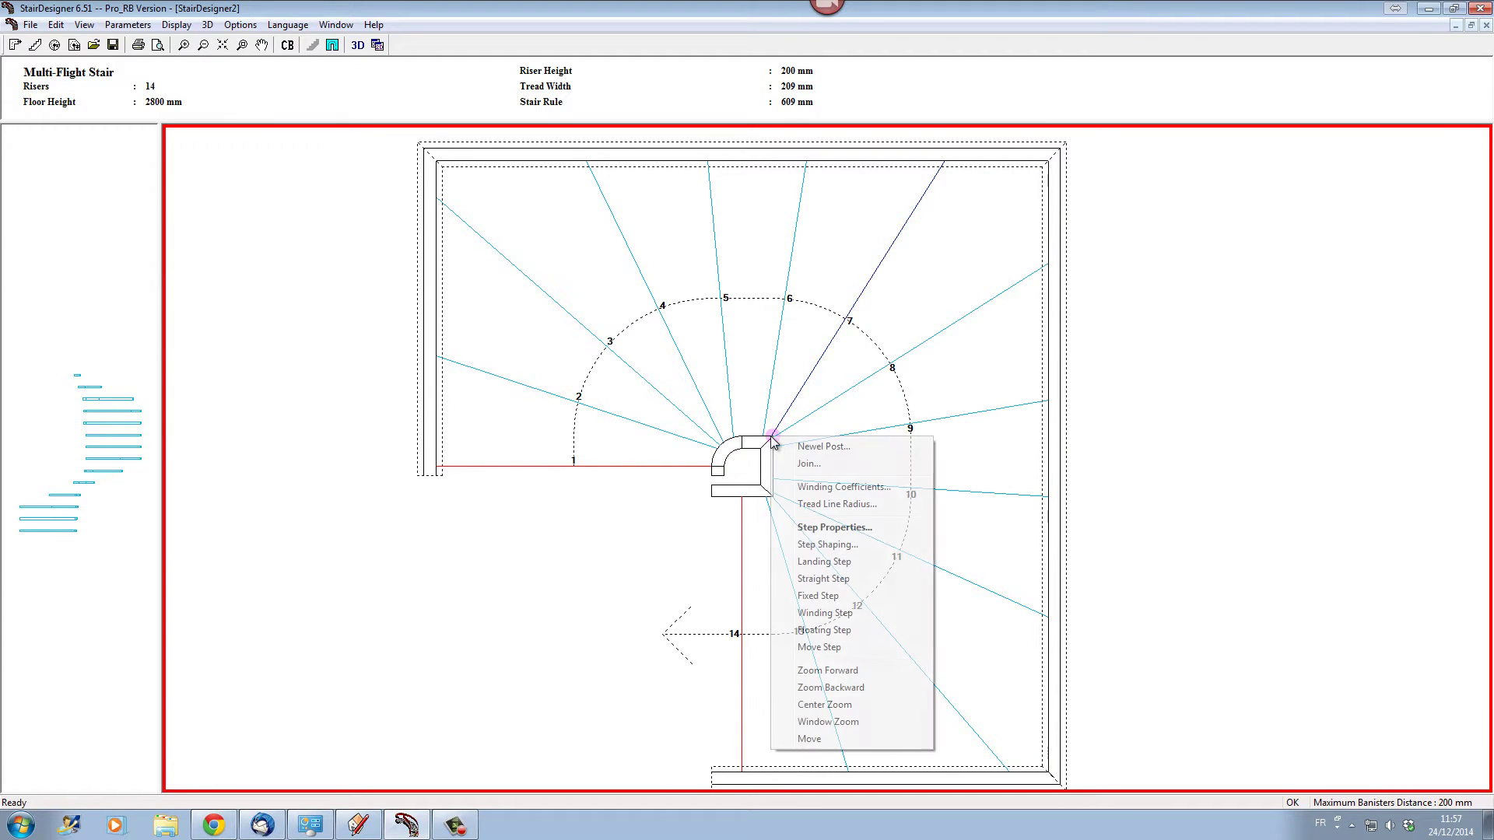
left_click(784, 460)
left_click(651, 377)
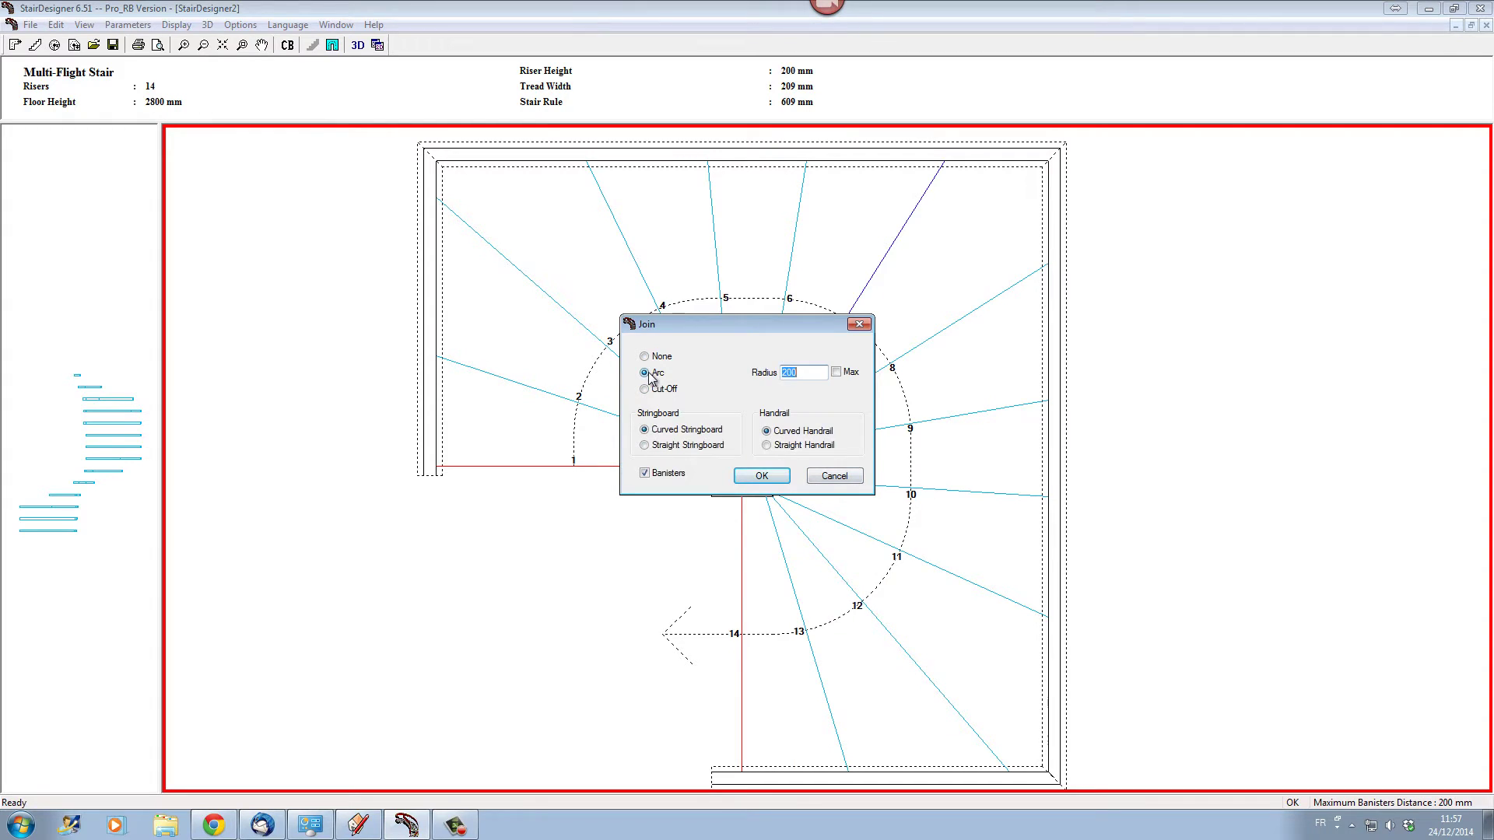
left_click(762, 476)
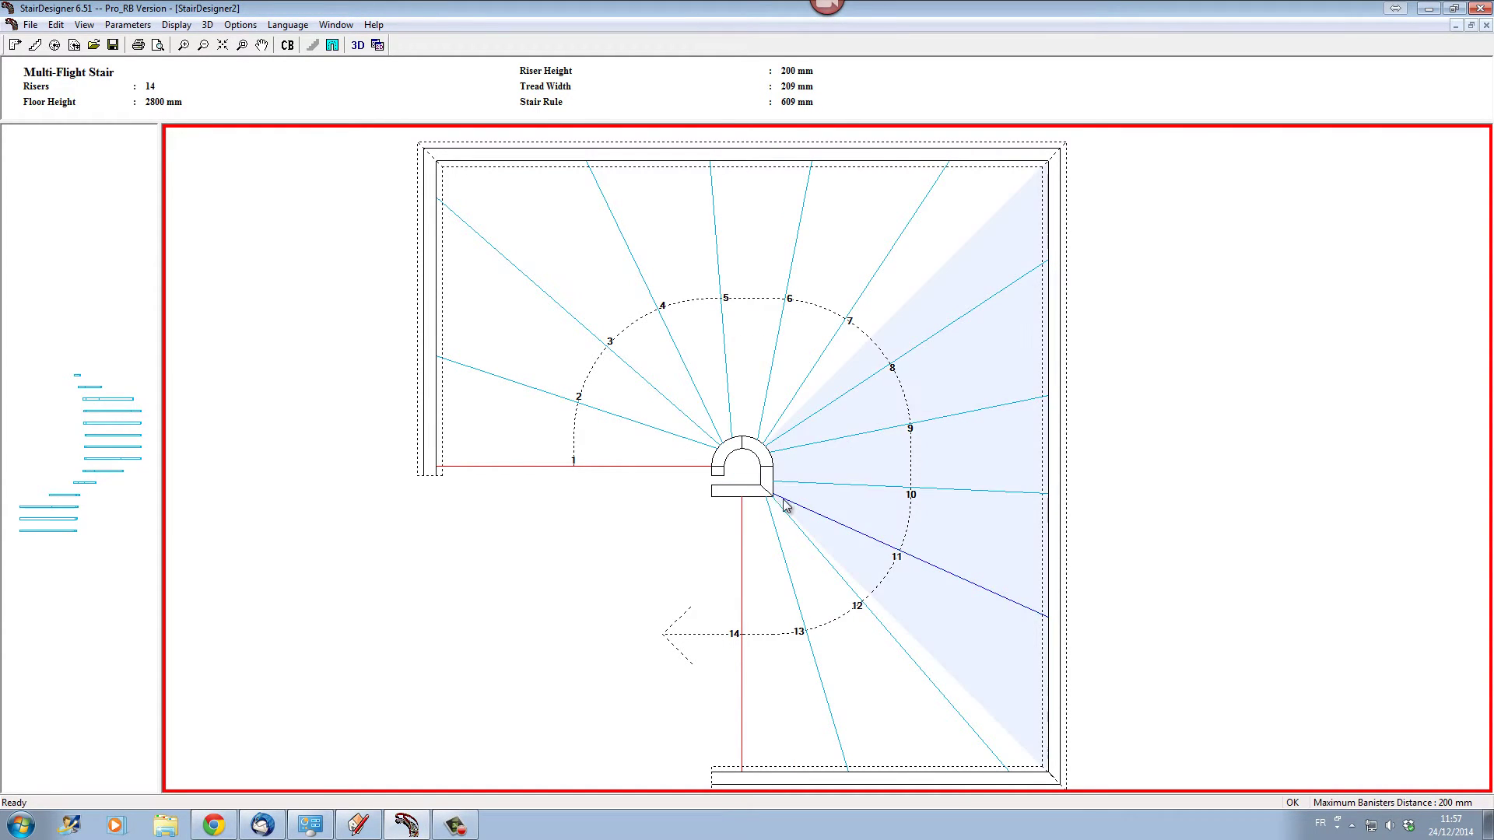
Join the lower flight's post corner with an arc, completing the 100 mm-radius curve
right_click(770, 502)
left_click(805, 154)
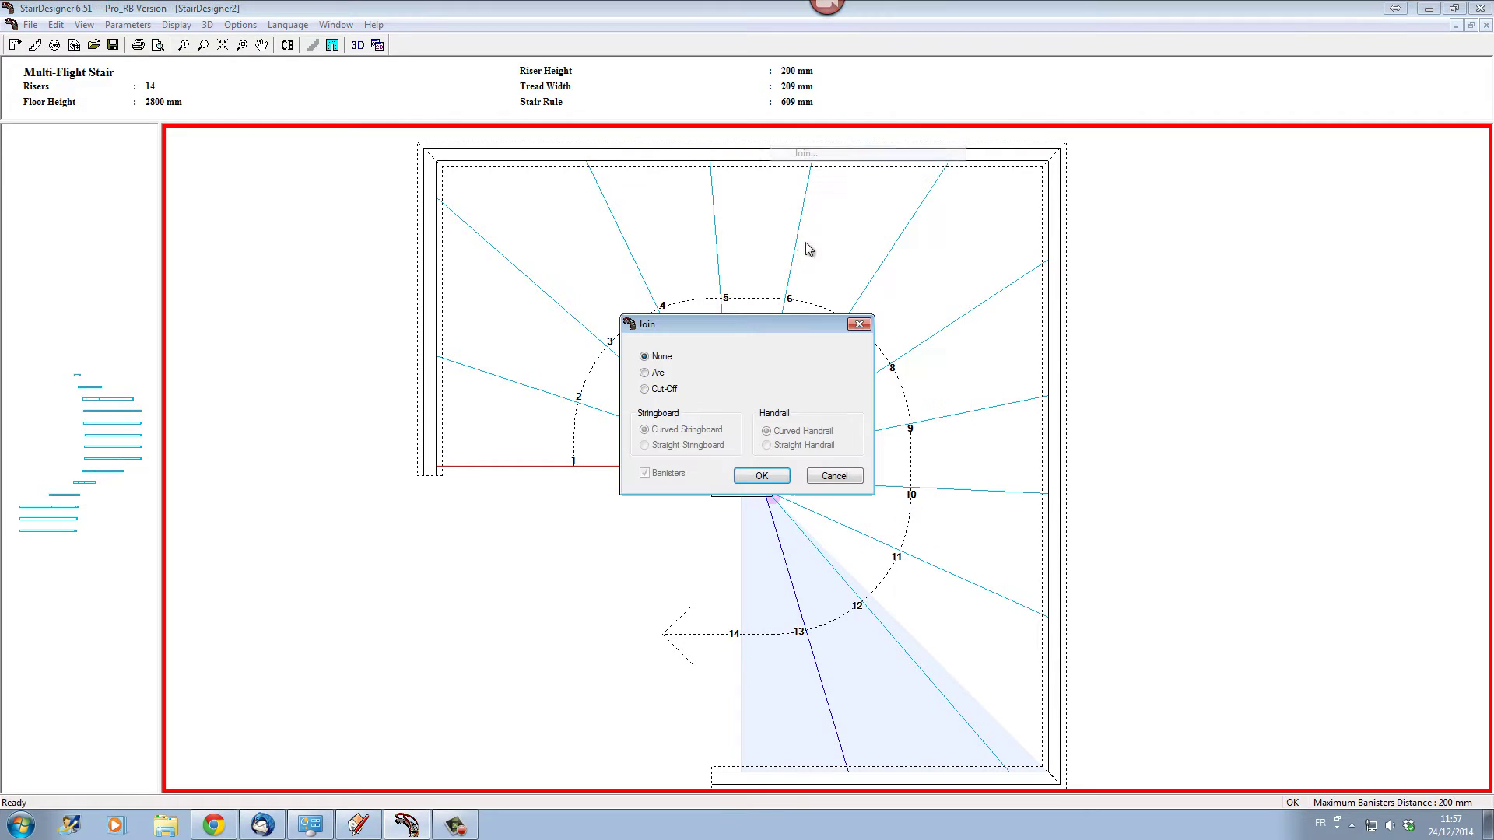
left_click(644, 372)
type("100")
left_click(766, 476)
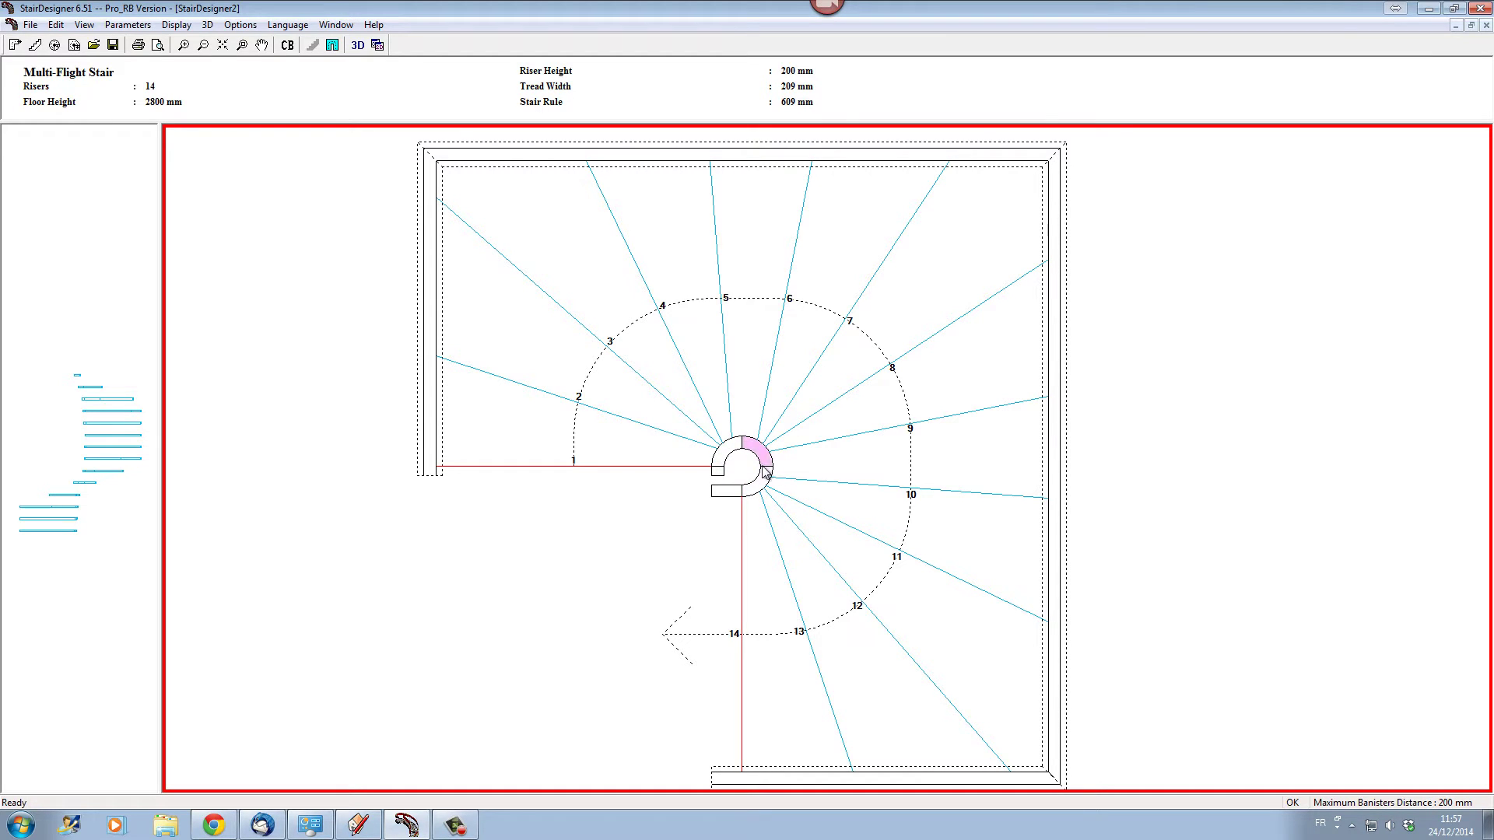
Round the top-left and top-right outer stairwell corners into arcs
right_click(441, 169)
left_click(461, 197)
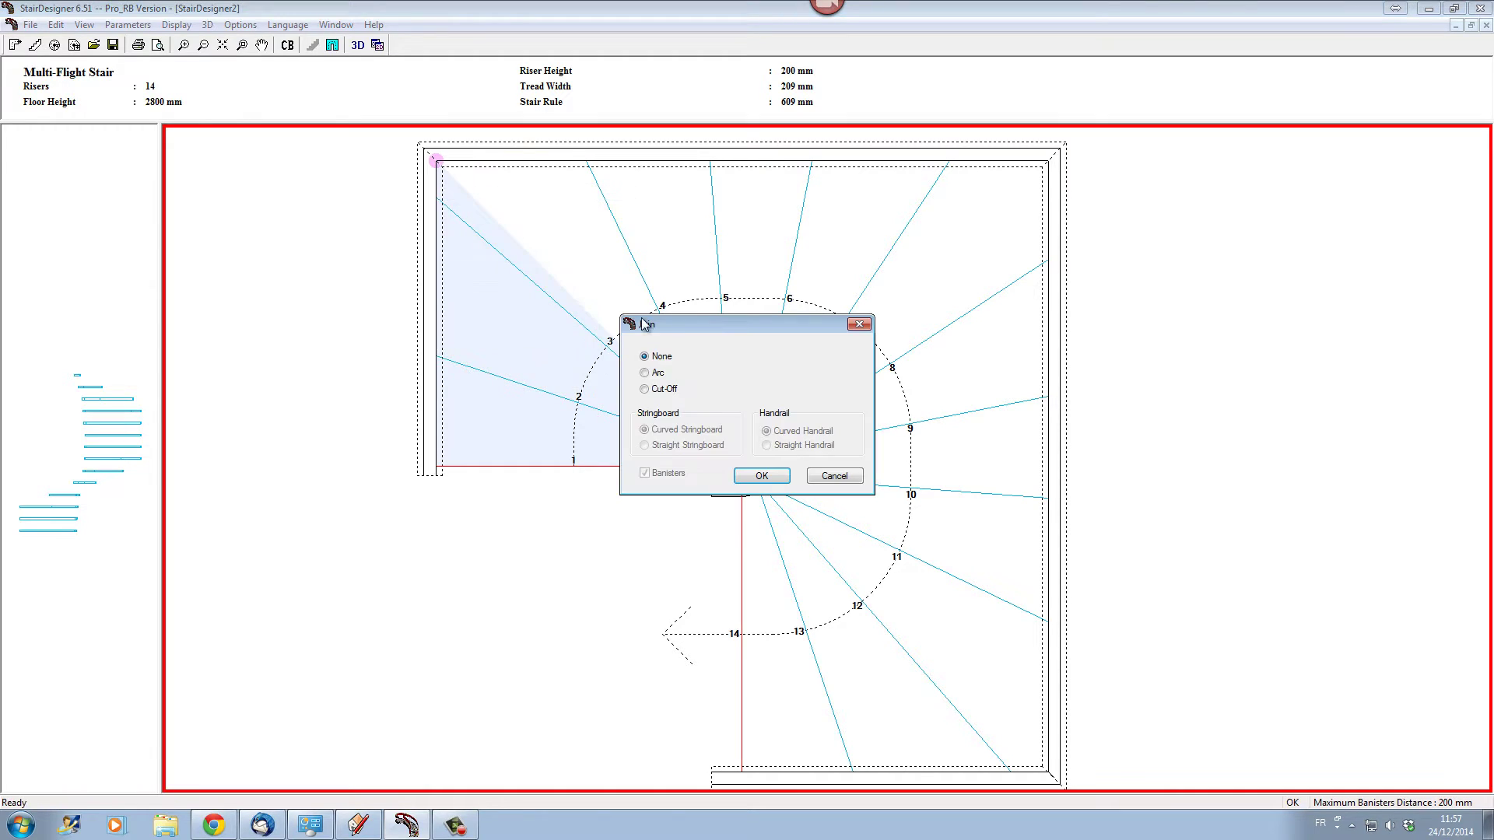
left_click(654, 375)
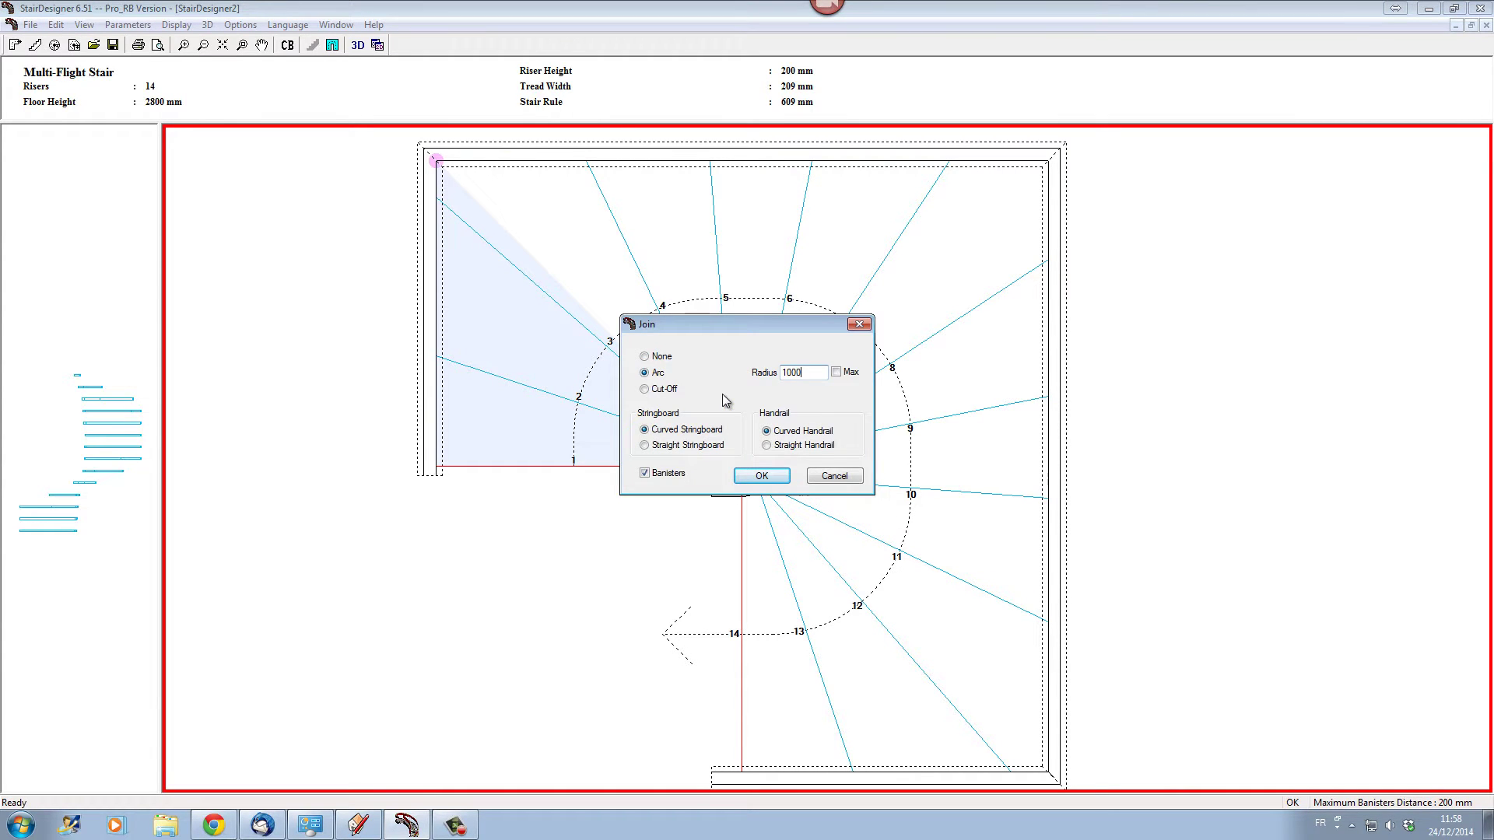
left_click(762, 476)
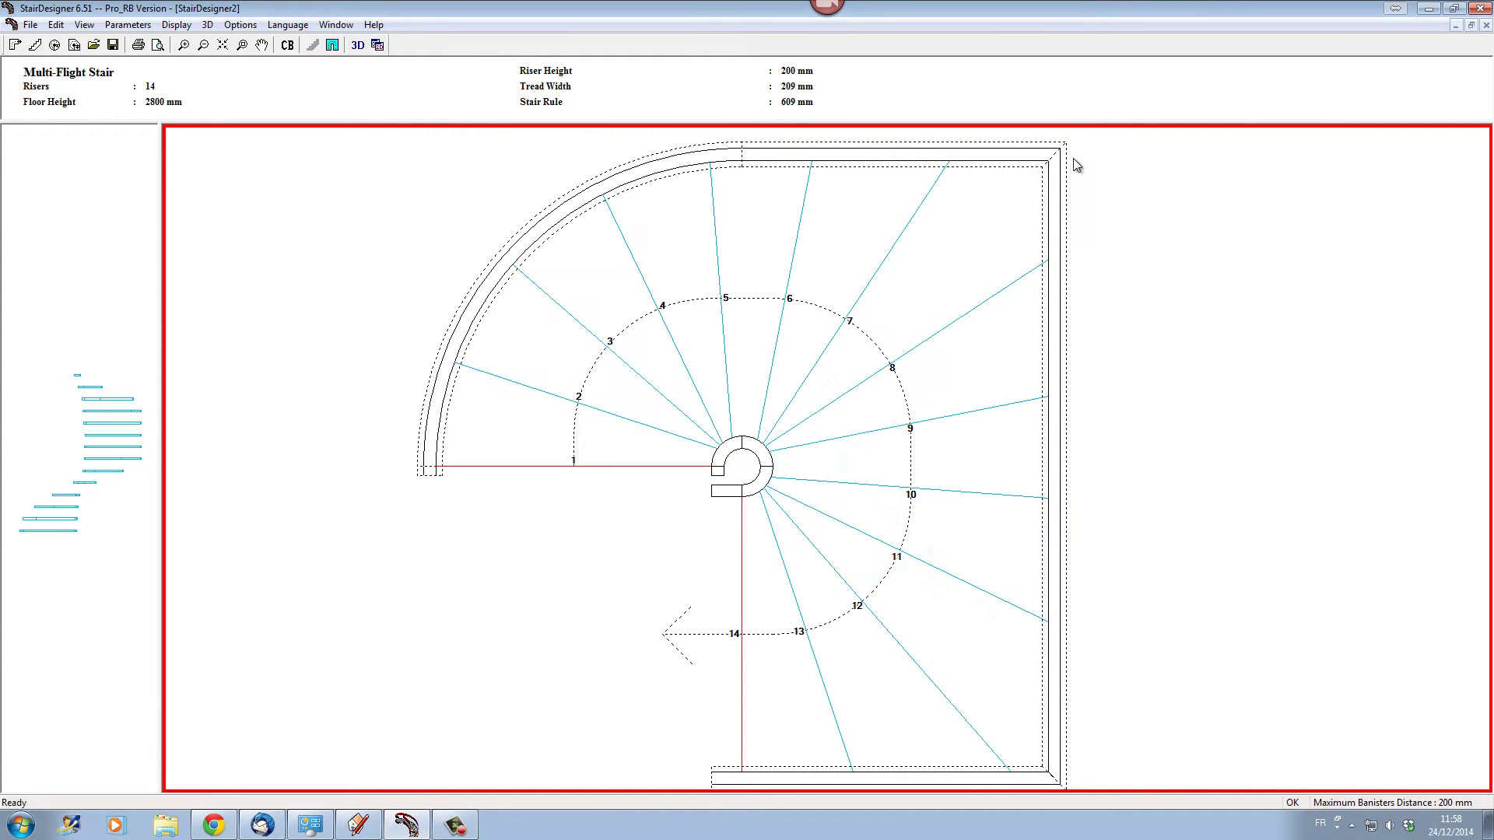
right_click(1048, 160)
left_click(1083, 189)
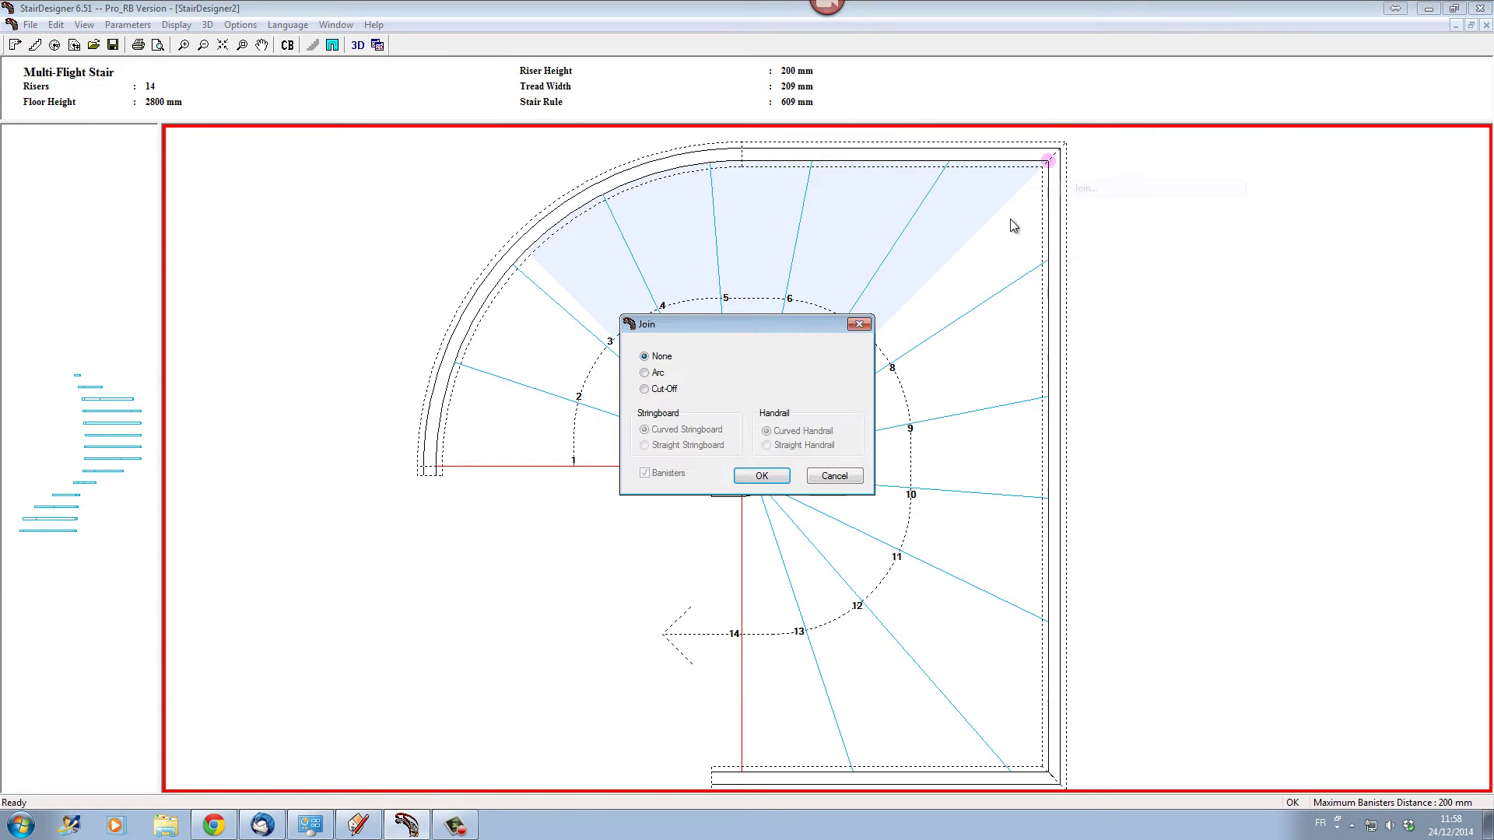
left_click(658, 373)
type("1000")
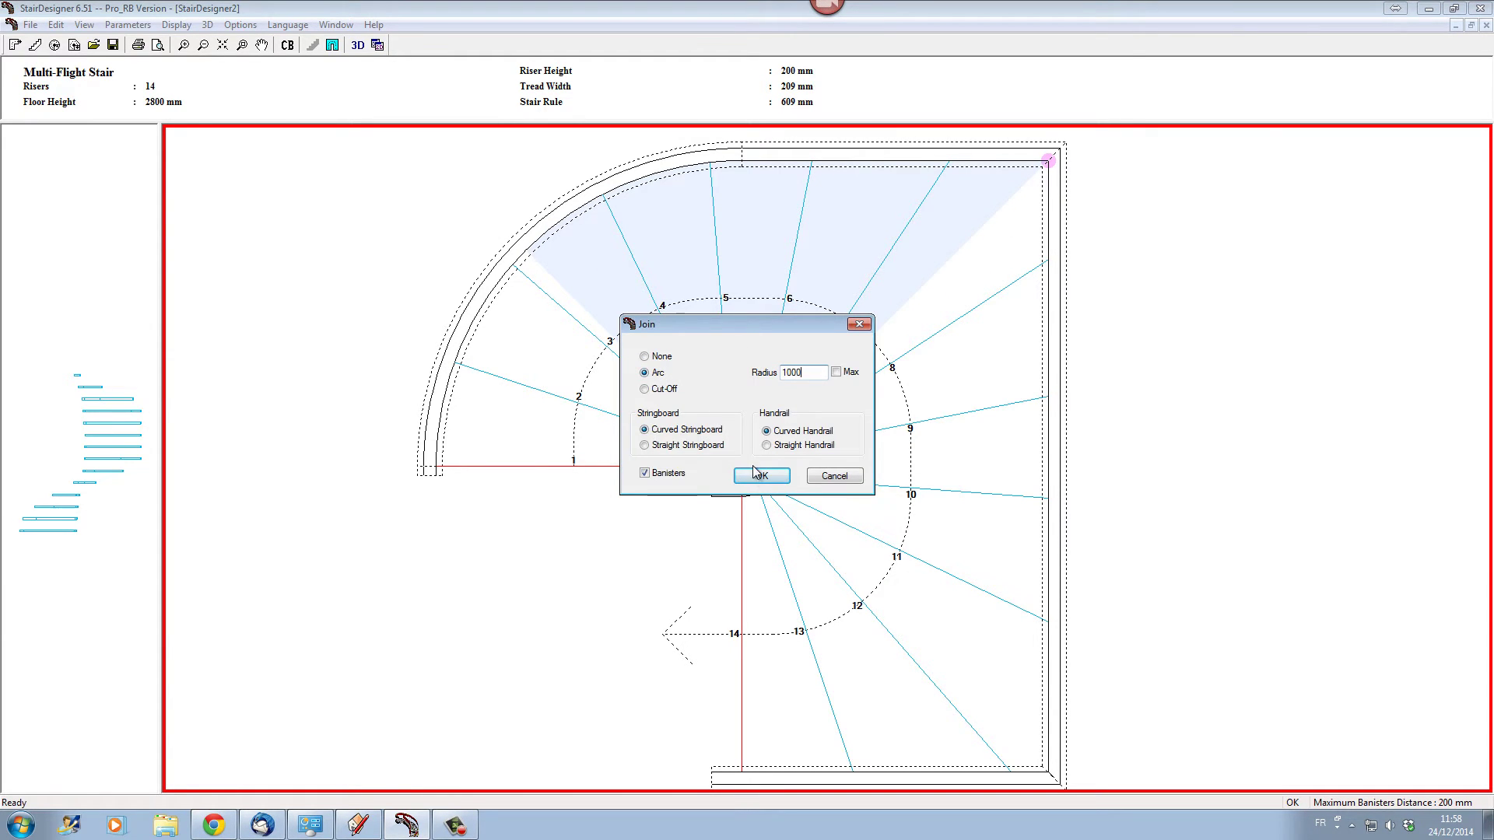
left_click(760, 477)
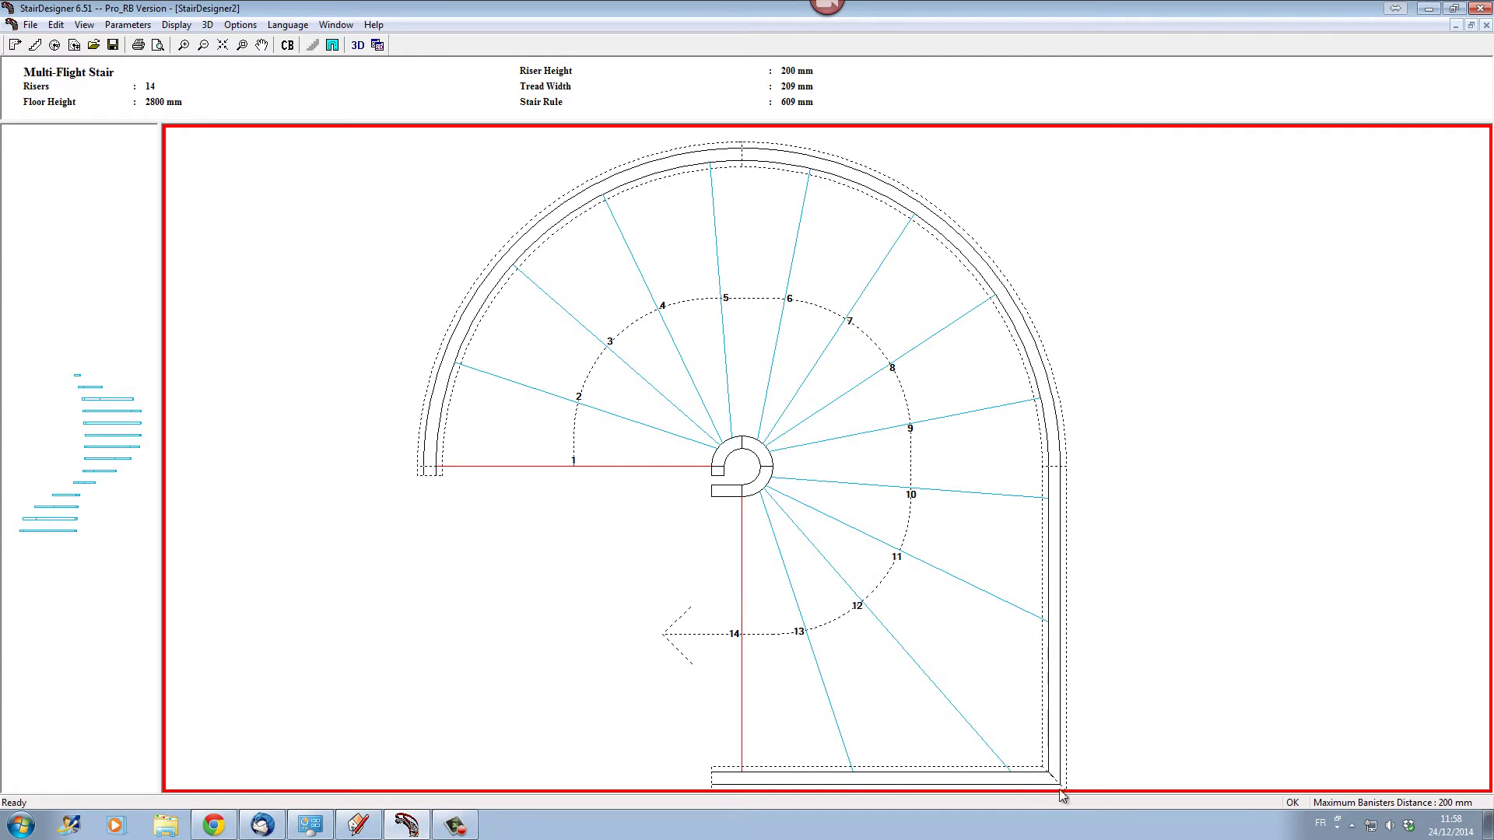
Round the bottom-right outer corner into an arc as well
right_click(1048, 771)
left_click(1083, 568)
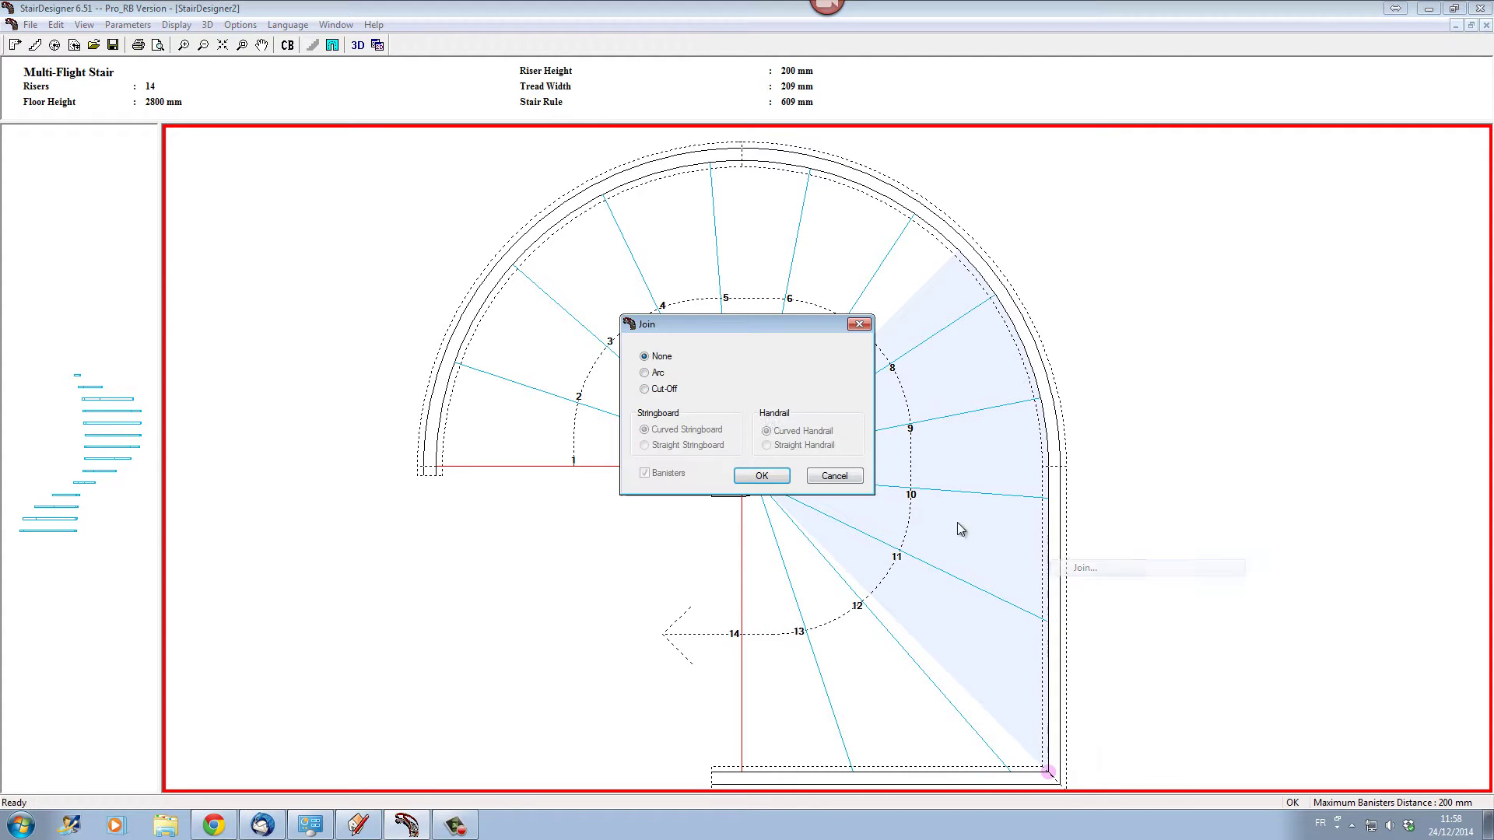
left_click(653, 373)
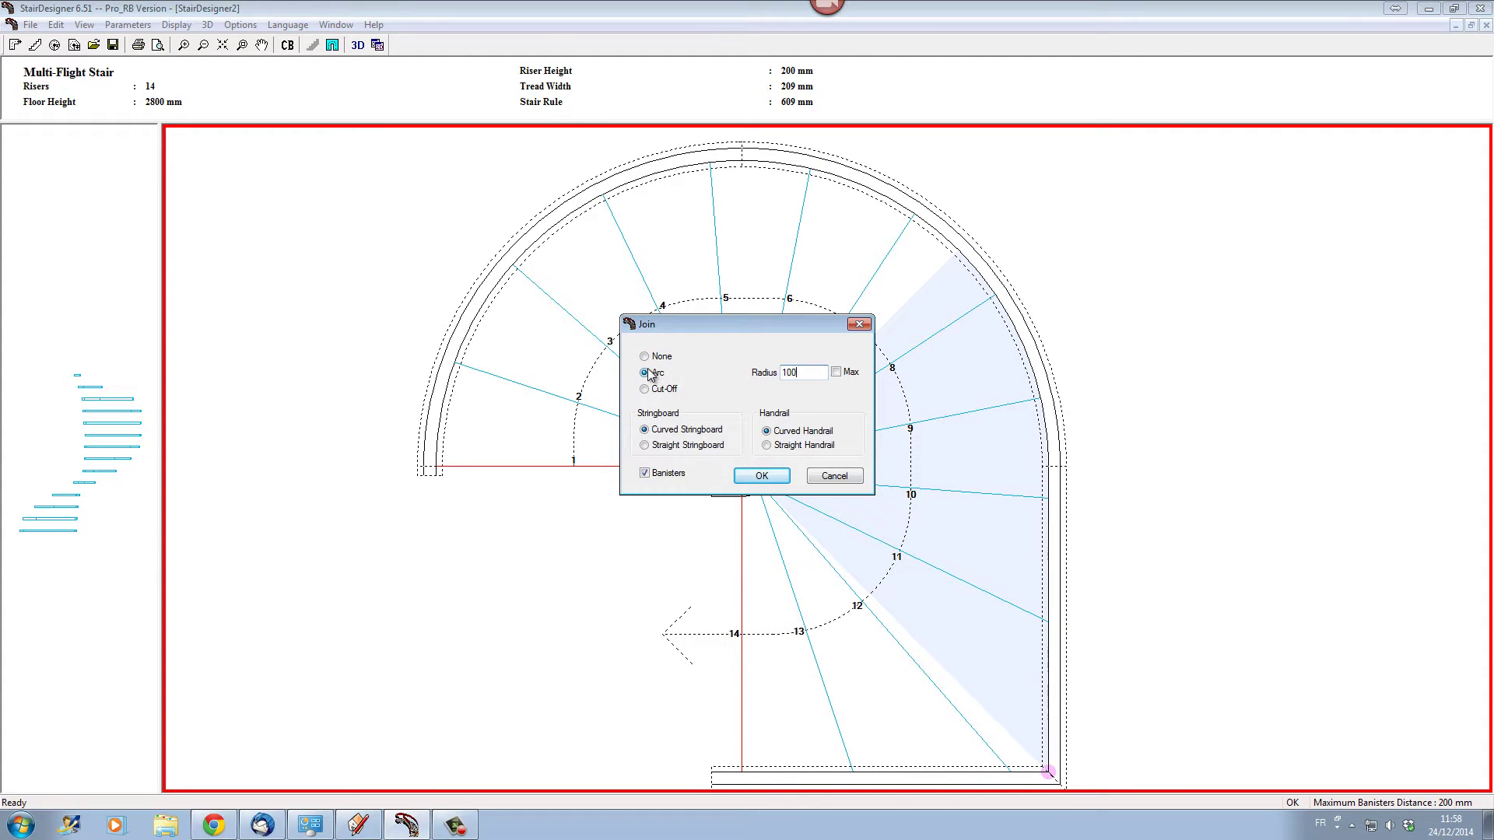
left_click(761, 475)
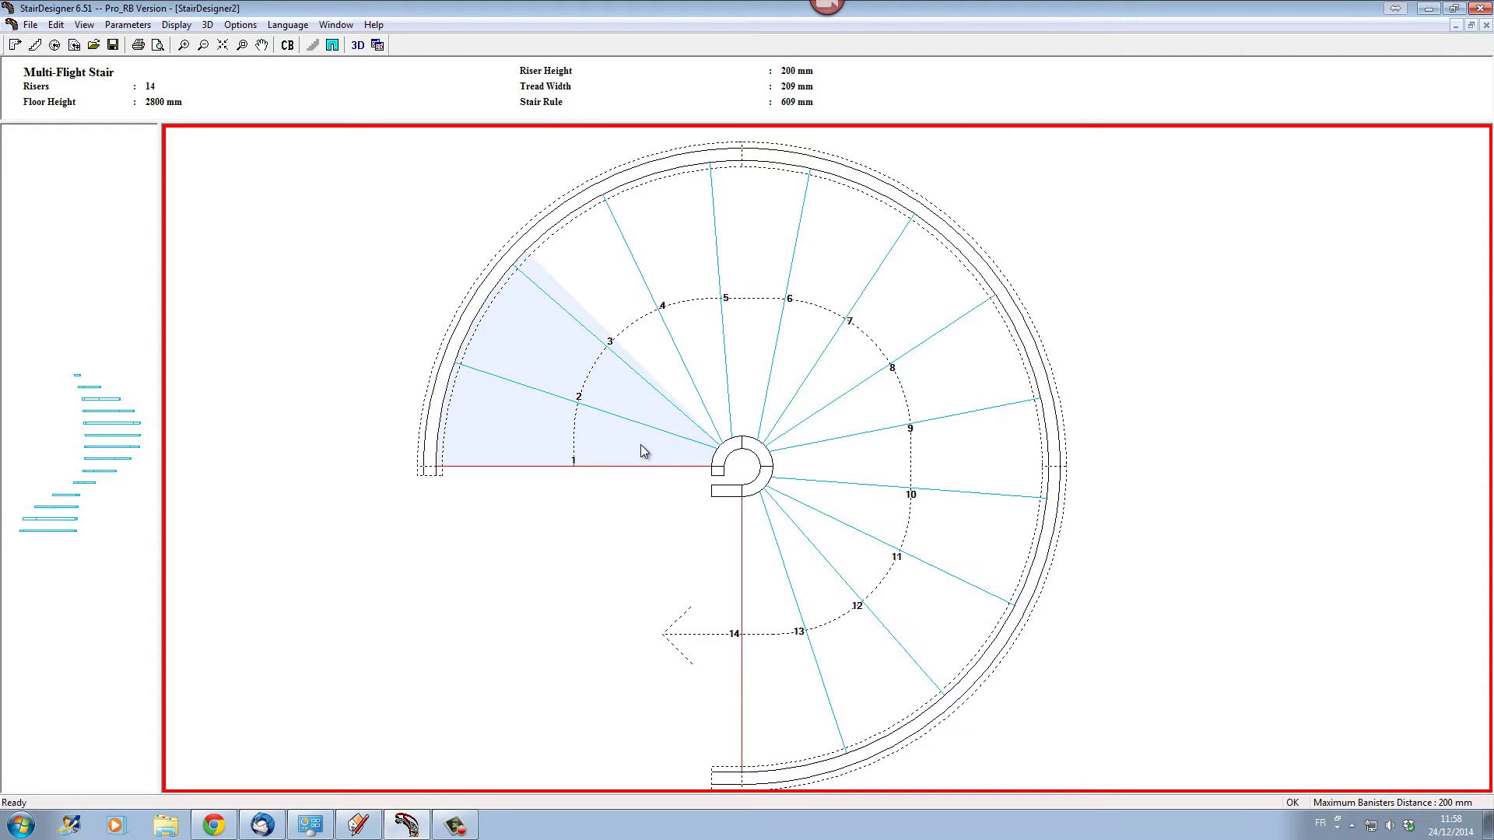
Set the central post's tread line radius to a fixed 550
right_click(731, 457)
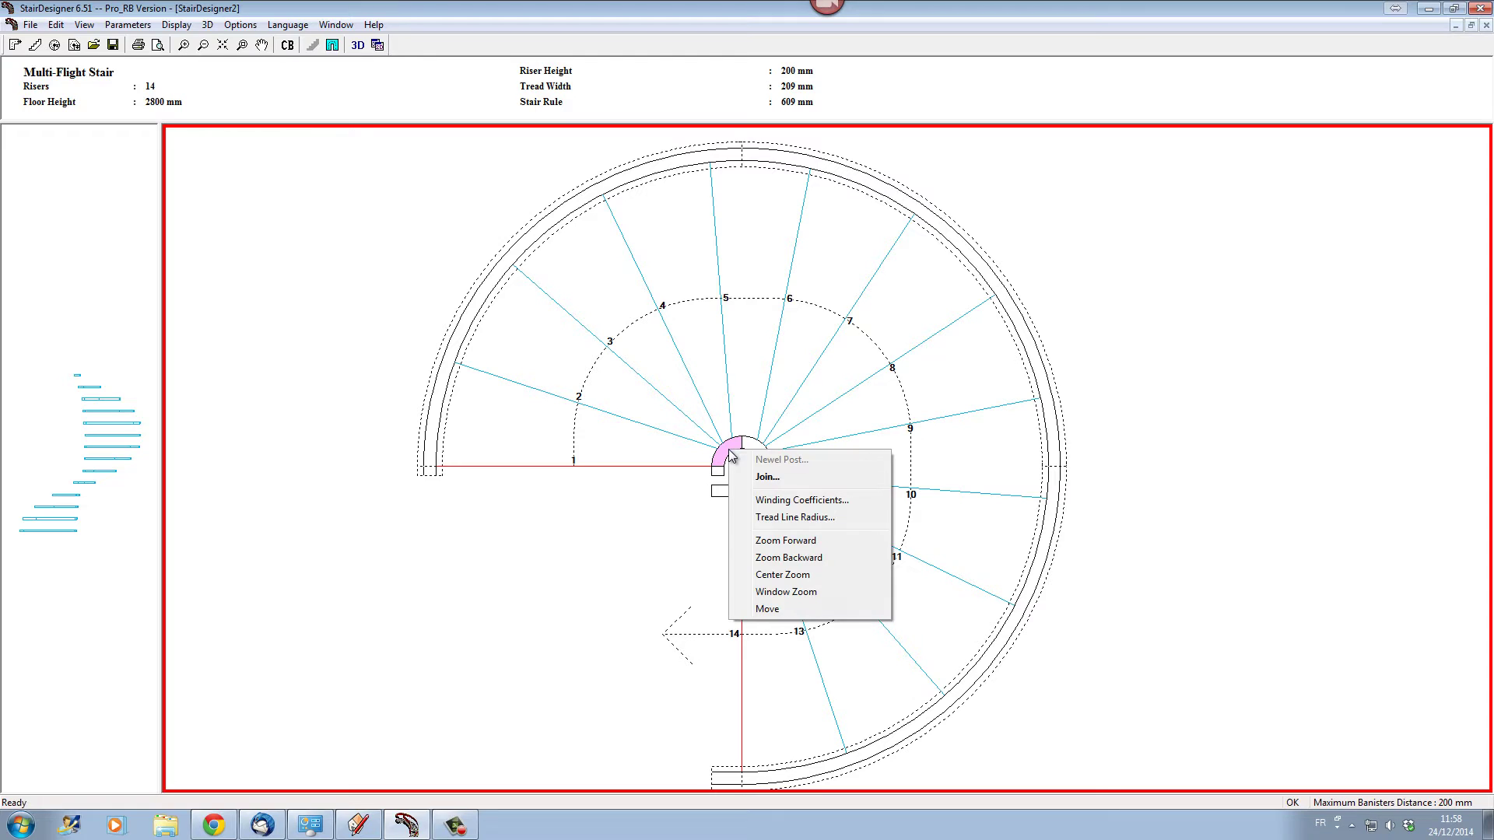
left_click(806, 519)
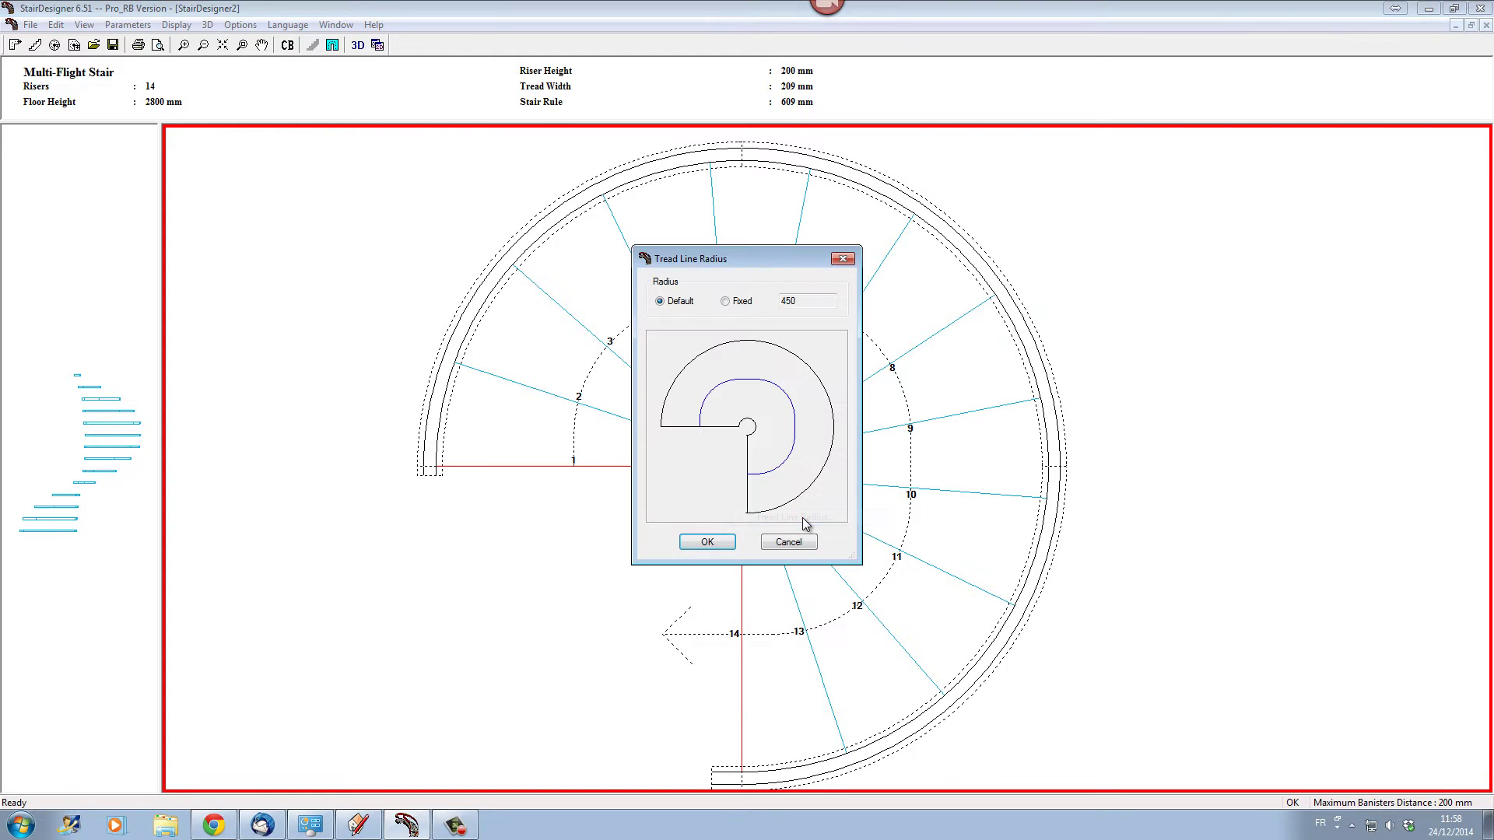
left_click(726, 302)
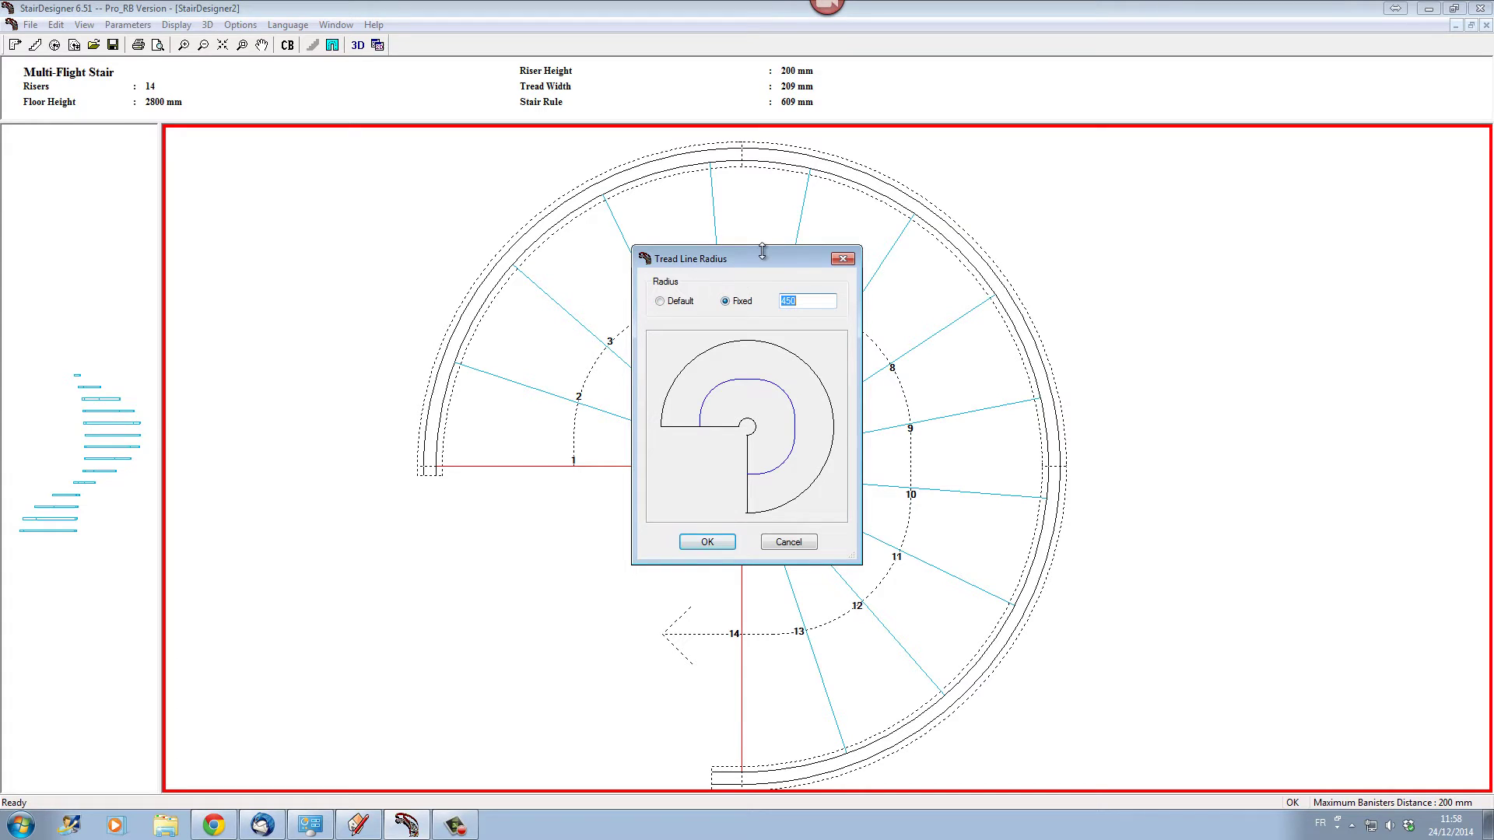
left_click_drag(766, 266, 1177, 210)
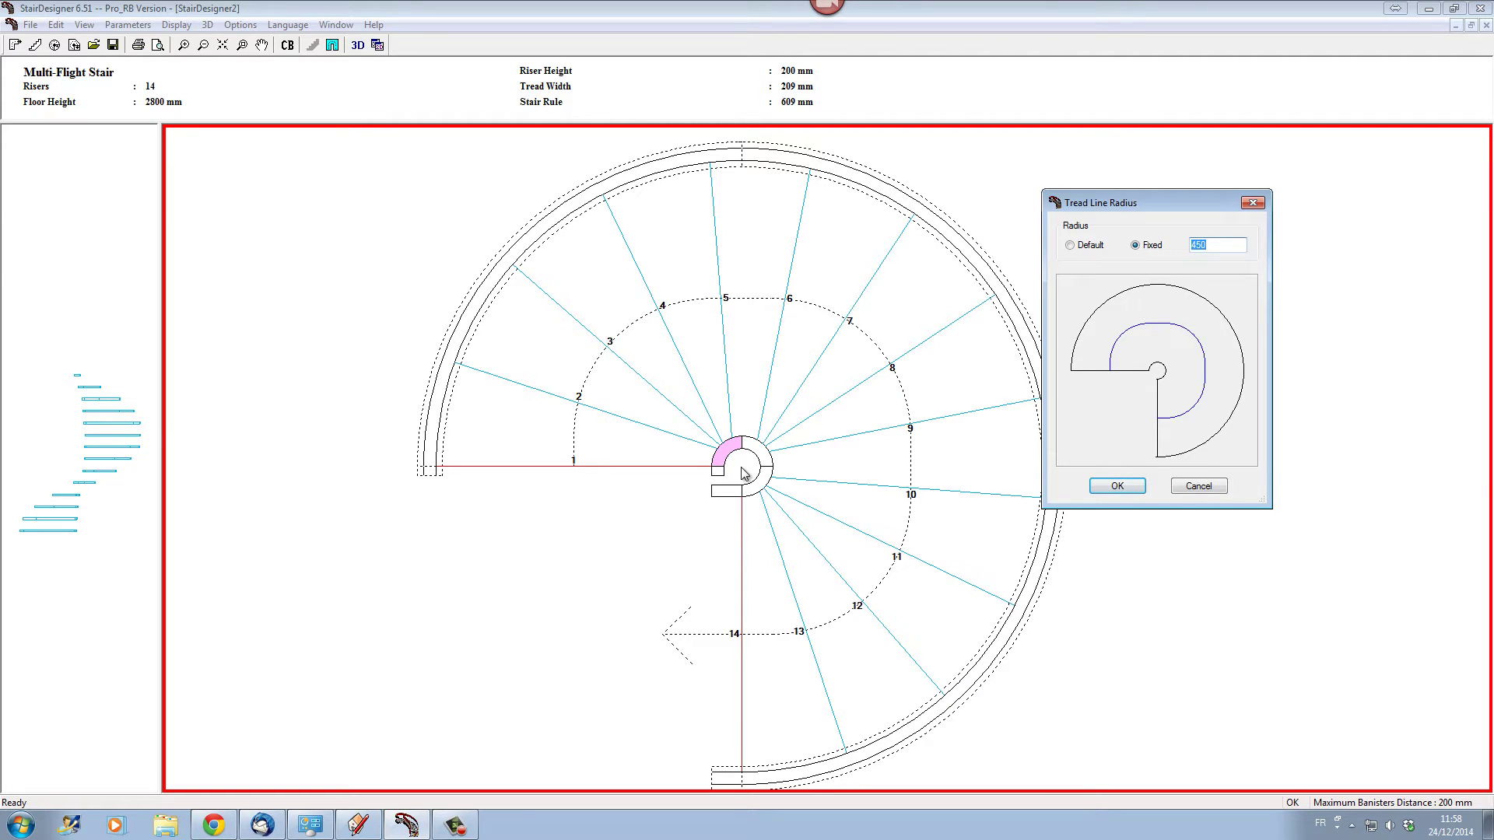
type("550")
left_click(1117, 487)
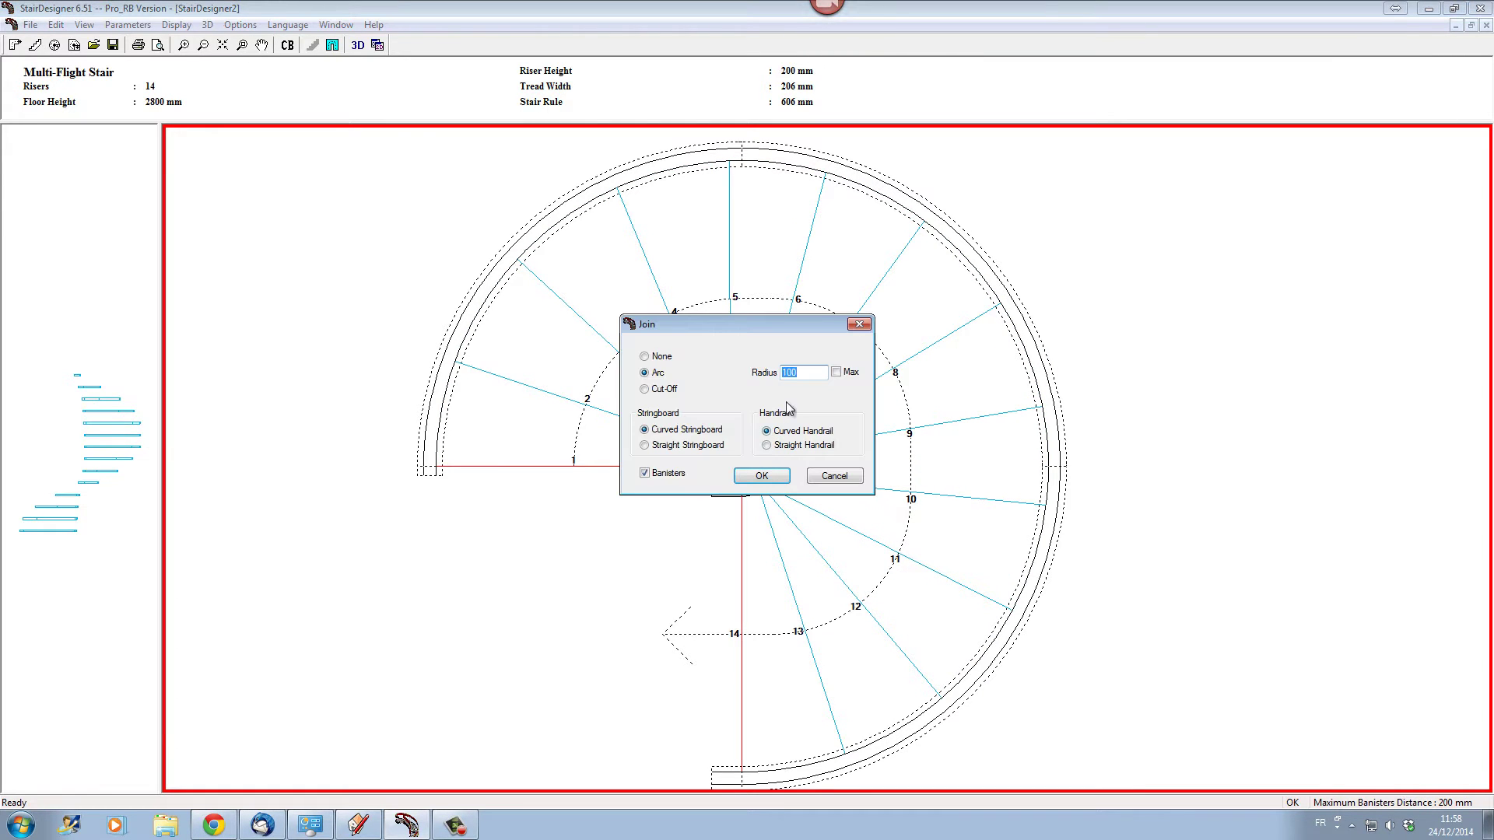
Confirm the arc join around the centre and reapply the fixed 550 tread line radius
left_click(761, 477)
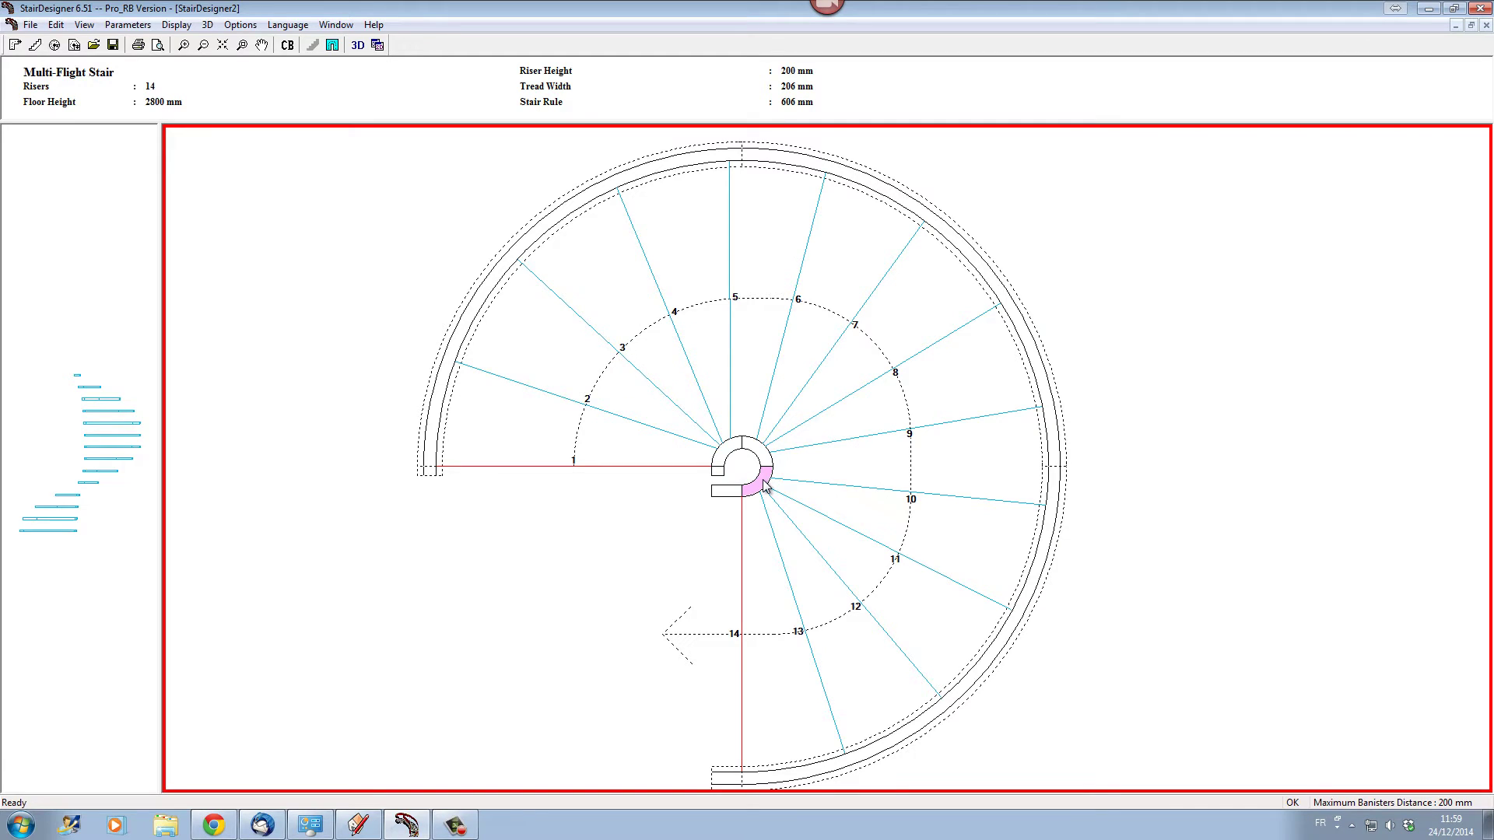
right_click(764, 484)
left_click(826, 550)
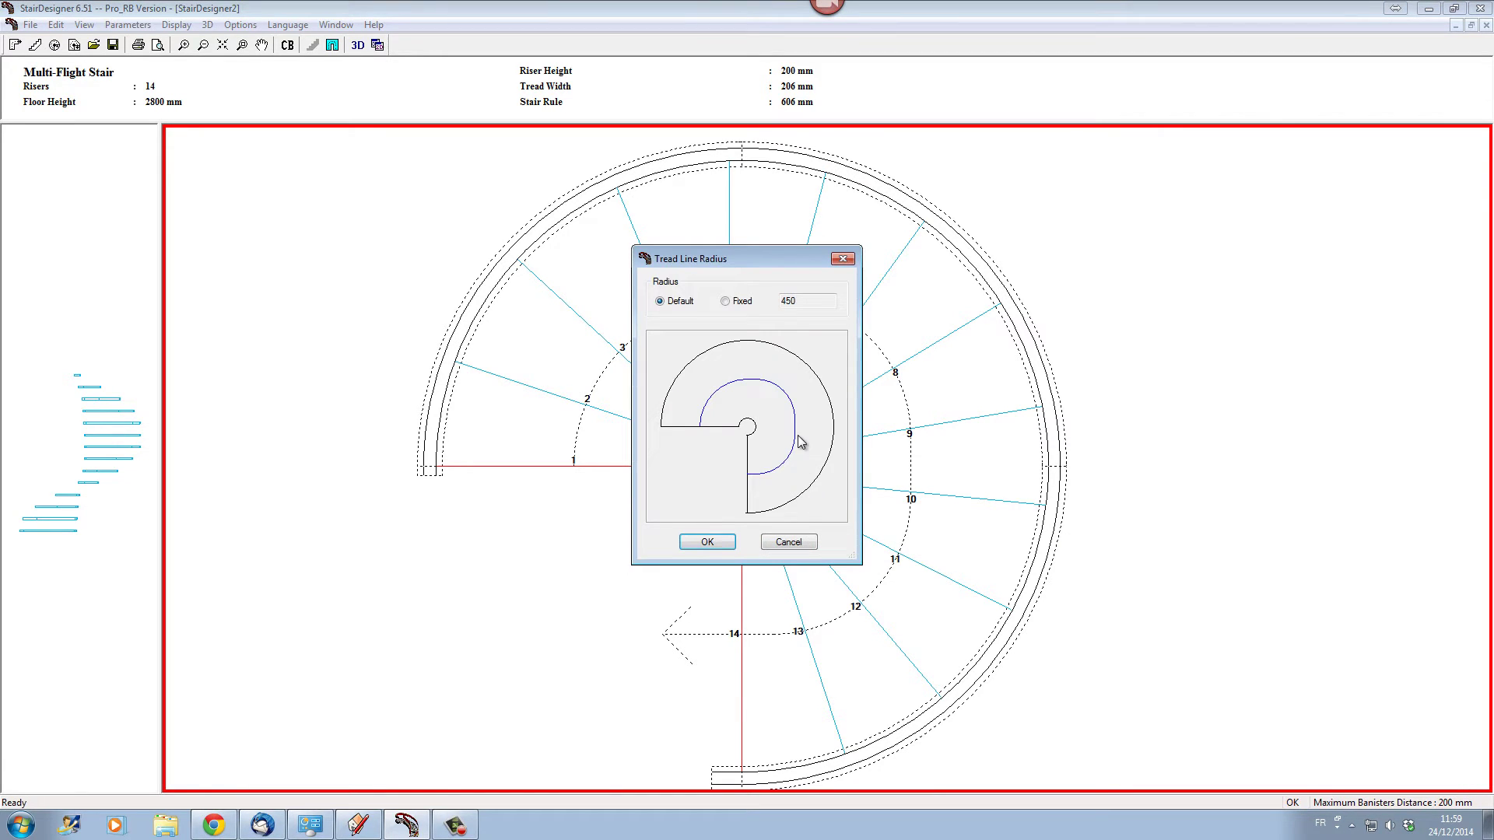
left_click(737, 301)
type("550")
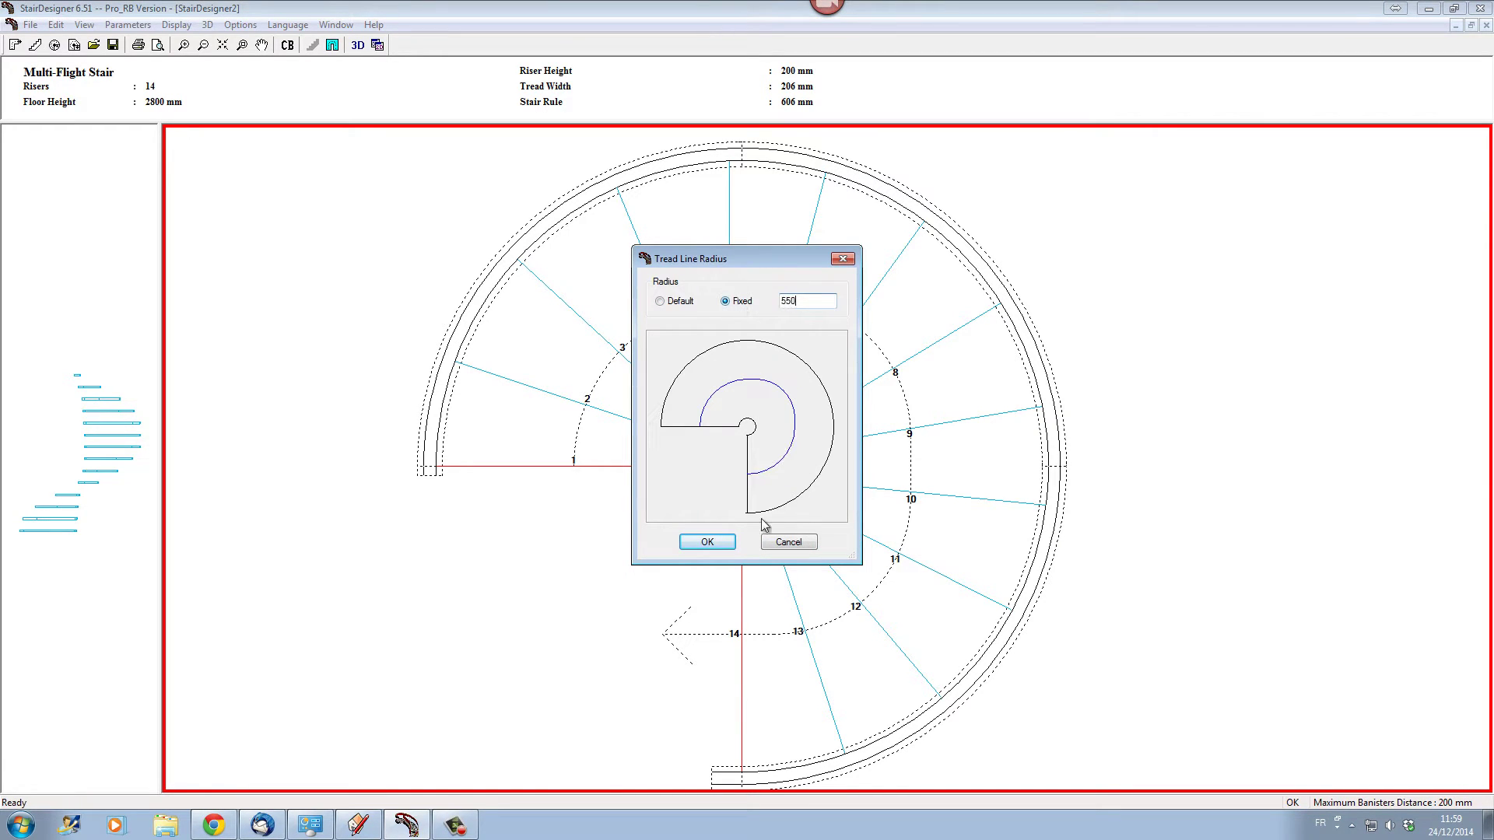
left_click(707, 542)
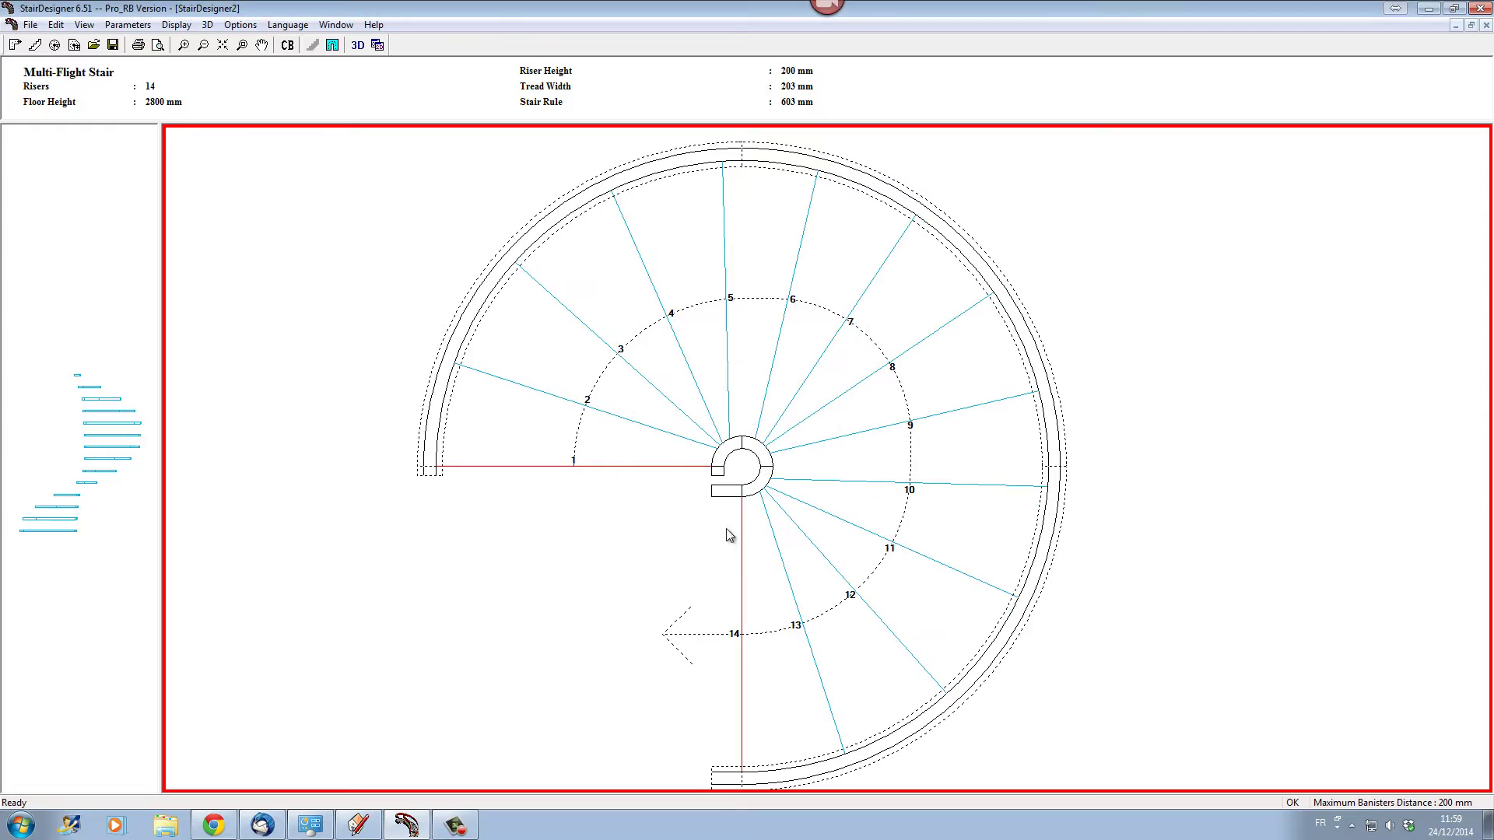
Set the newel's Local Winding coefficient to 0
double_click(762, 457)
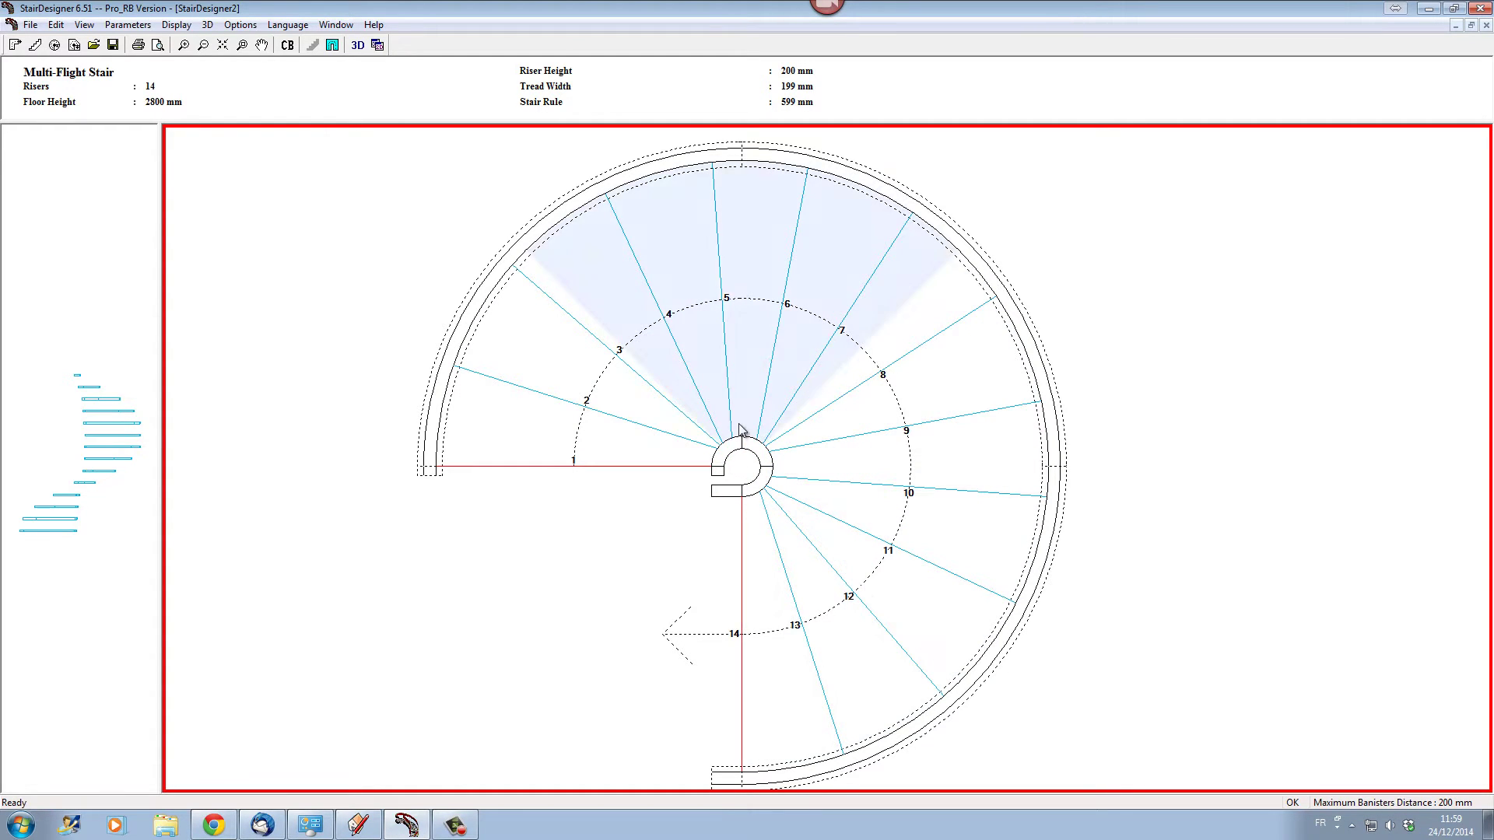
right_click(727, 465)
left_click(786, 509)
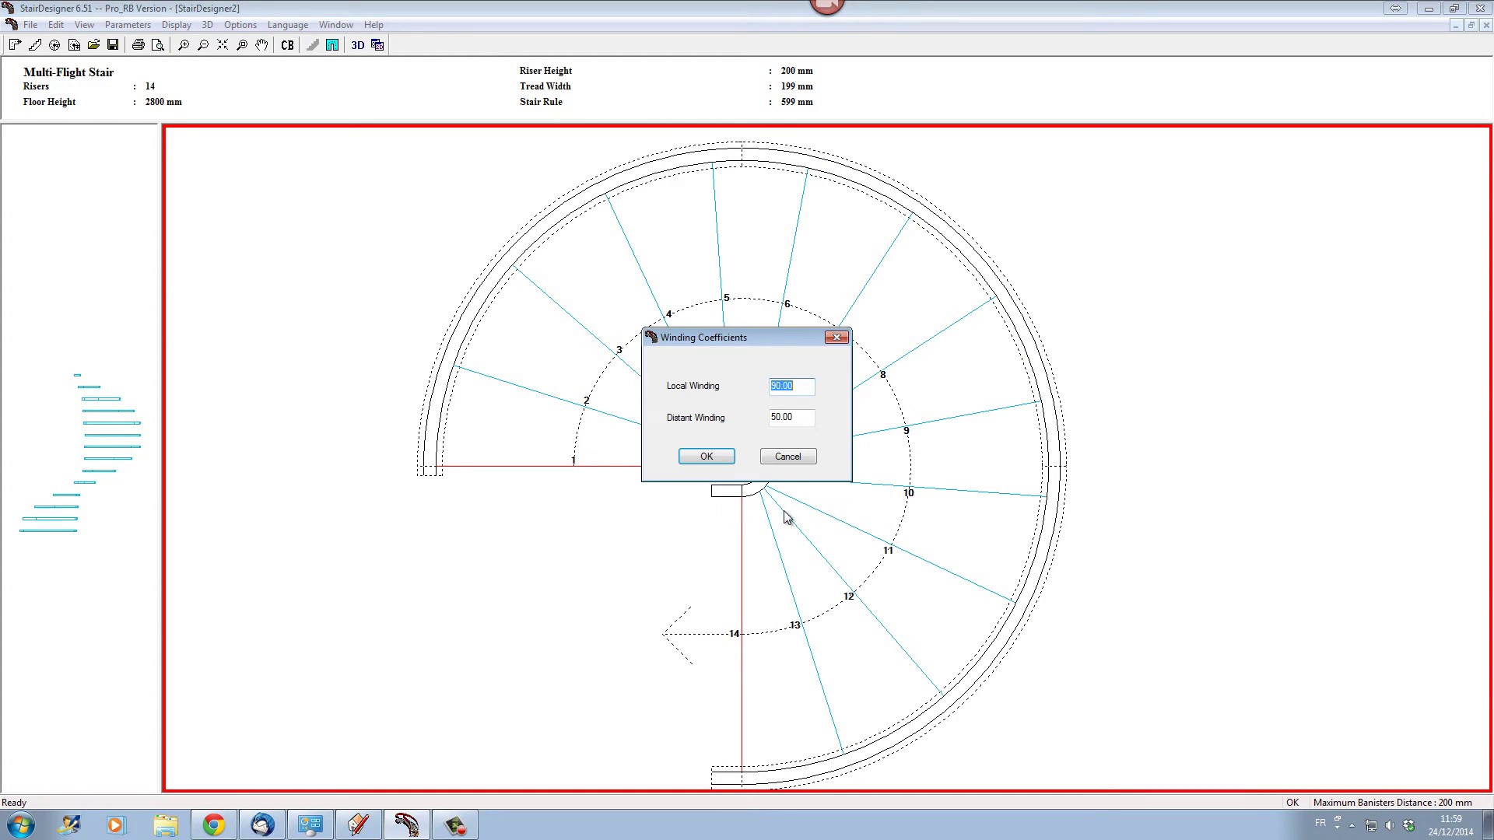
type("0")
double_click(804, 423)
left_click(709, 457)
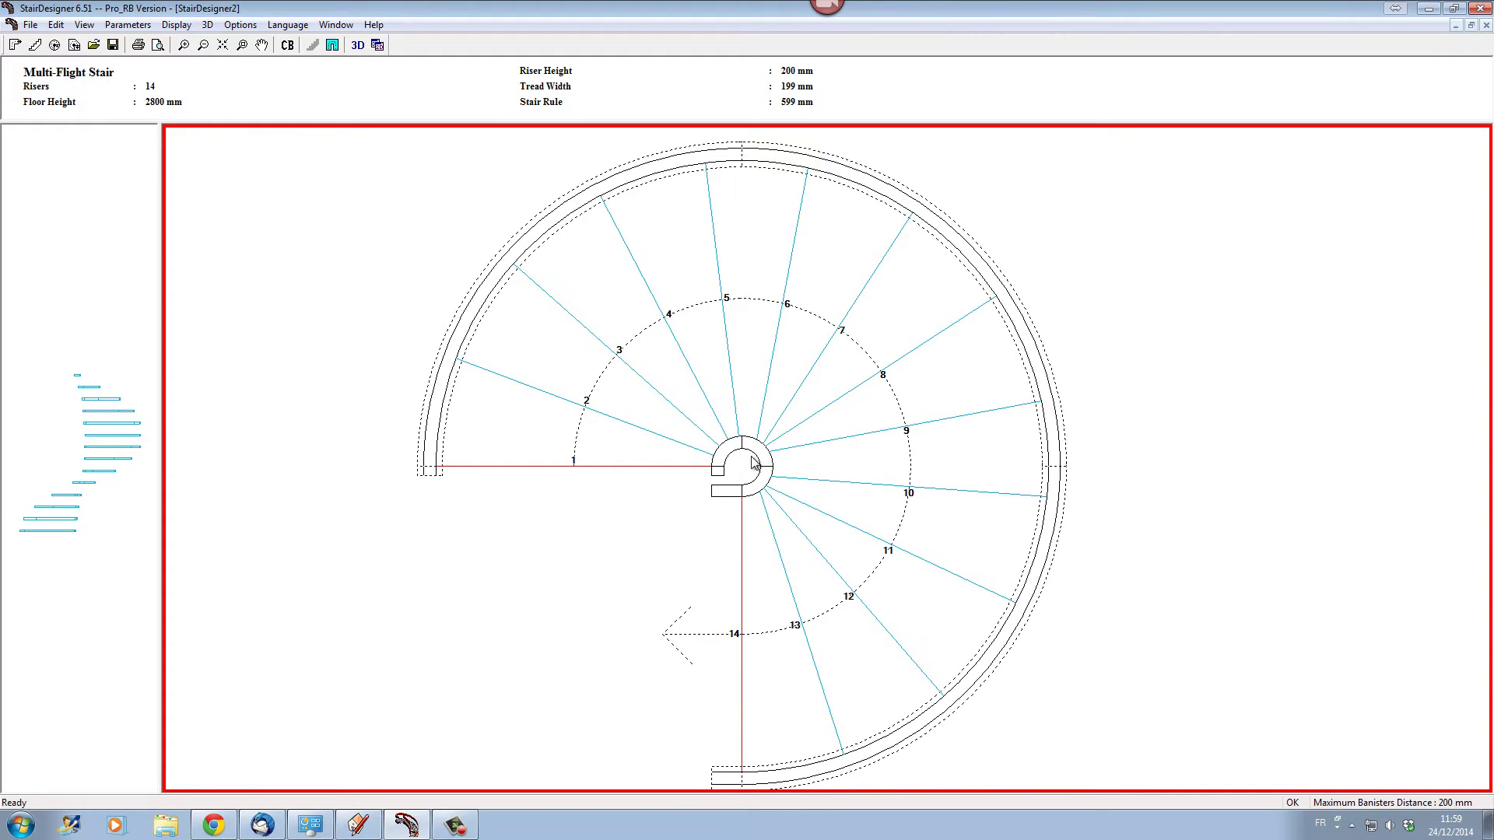
Set both Local Winding and Distant Winding coefficients to 0
right_click(752, 464)
left_click(804, 502)
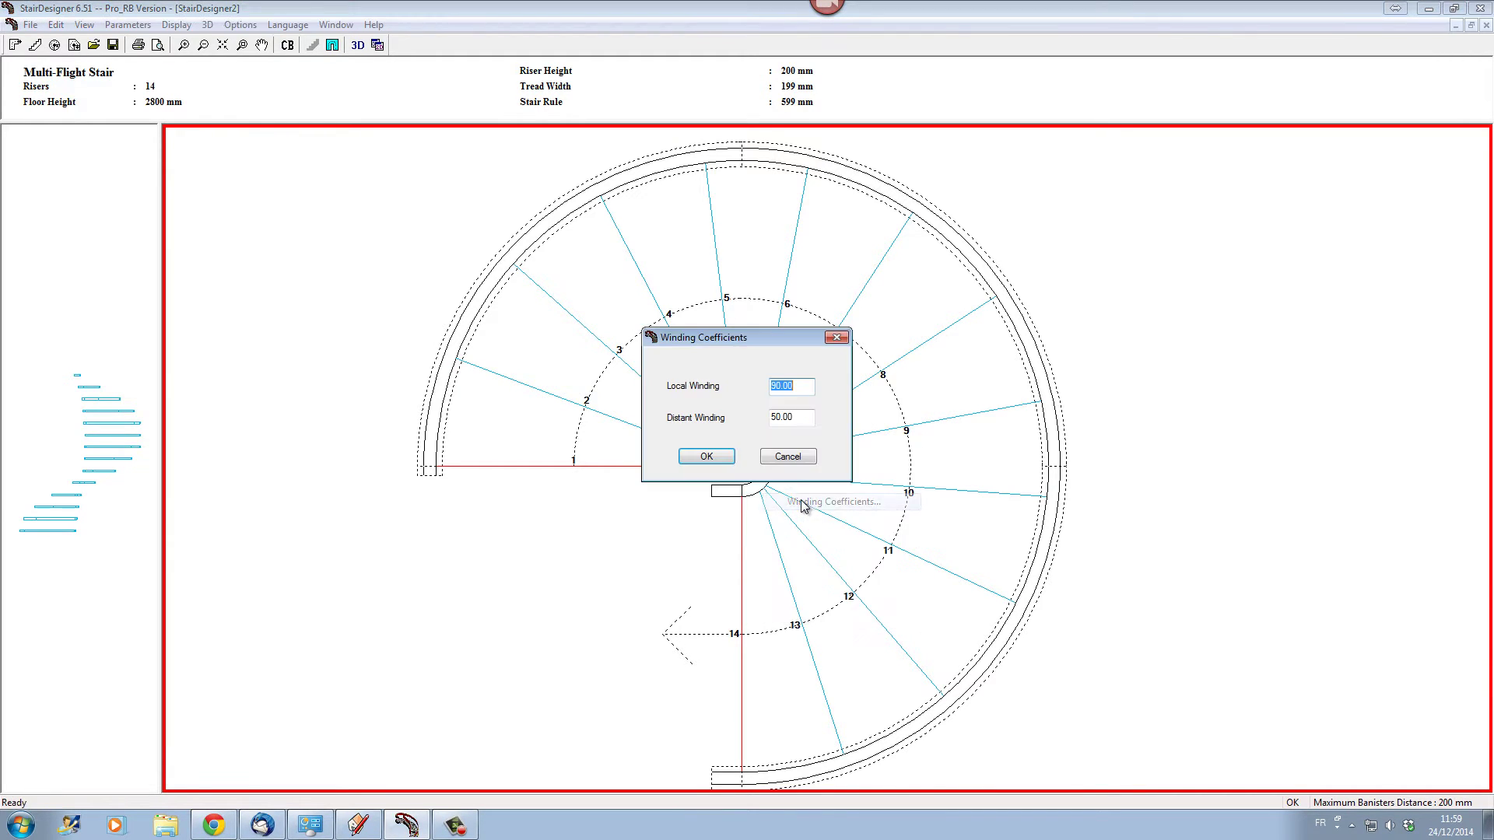
type("0")
double_click(793, 418)
type("0")
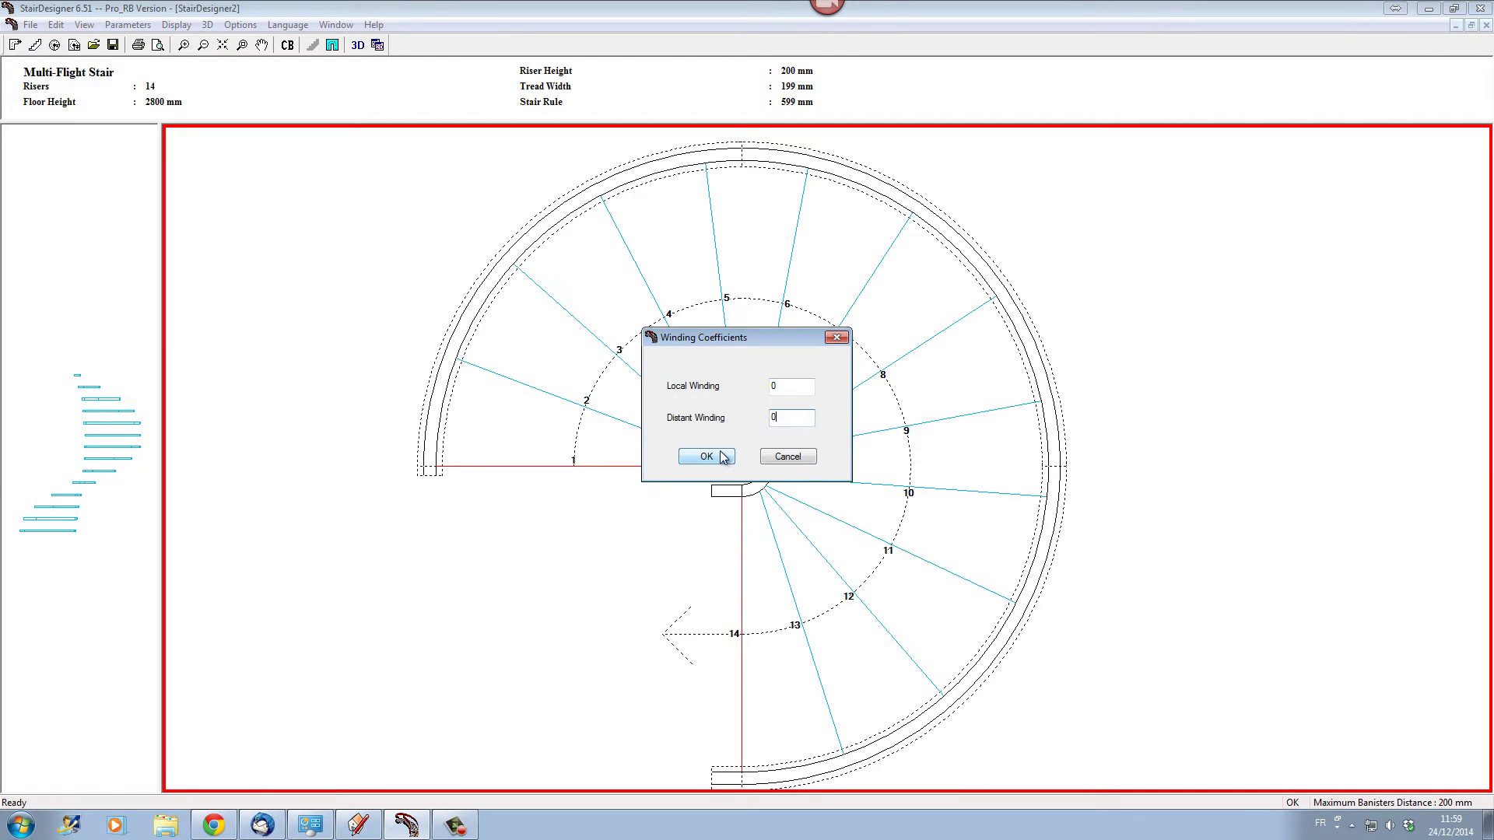
left_click(723, 457)
right_click(762, 481)
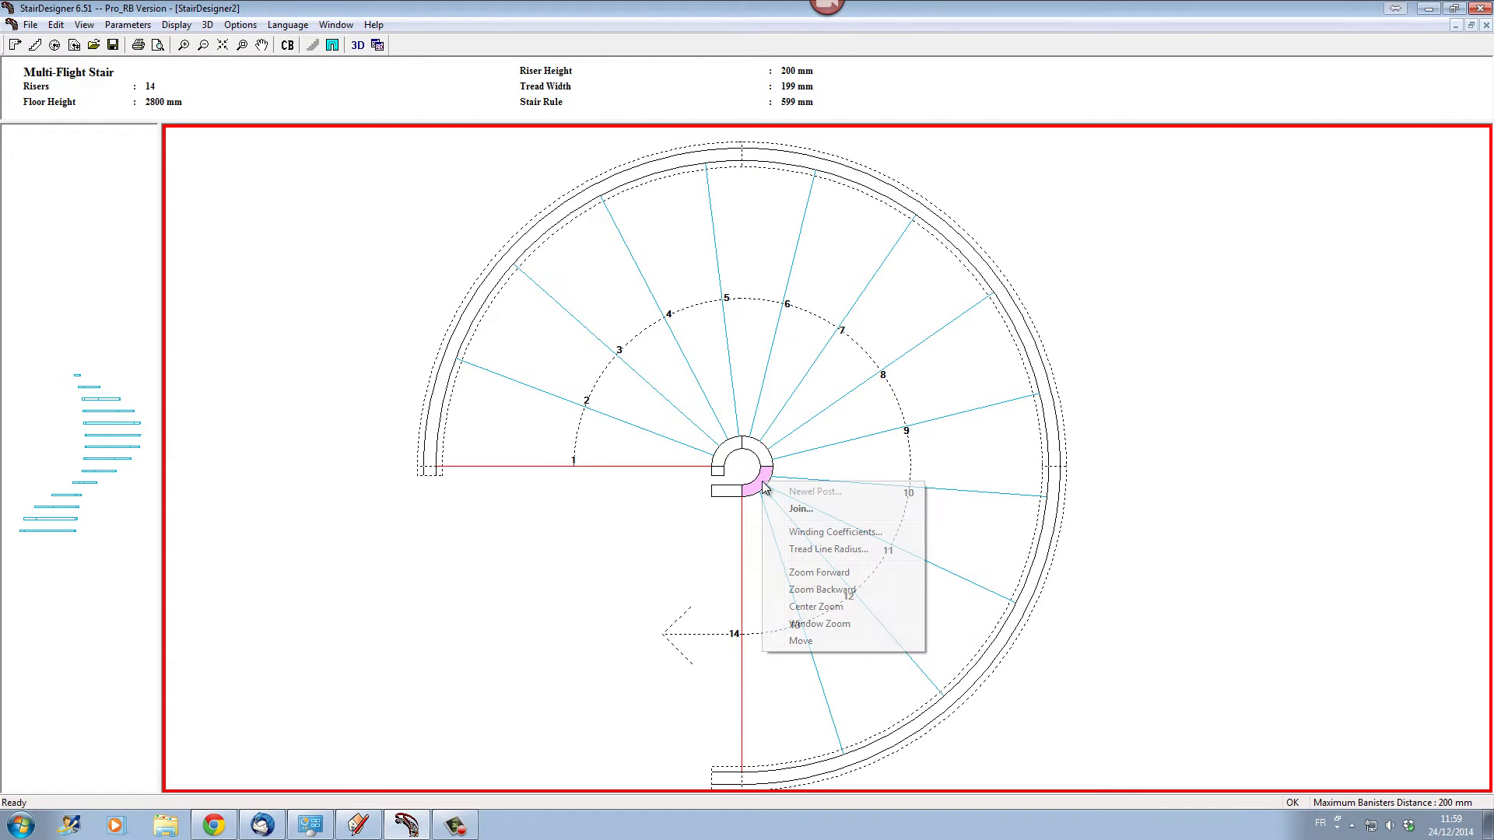
left_click(818, 531)
type("0")
double_click(793, 418)
type("0")
left_click(708, 459)
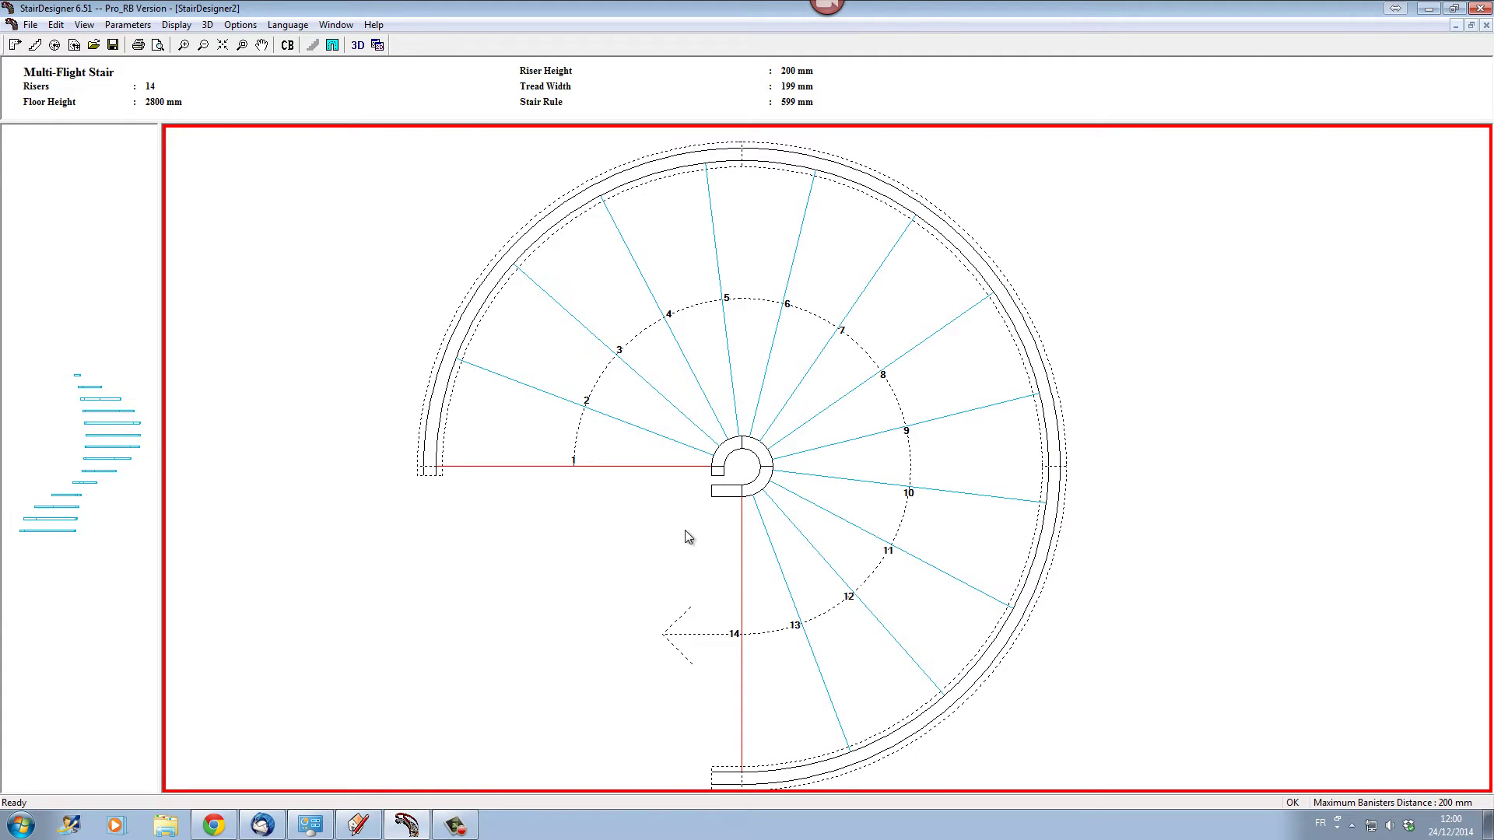
Show the spiral stair in 3D and rotate it to inspect the treads and handrail
key("F3")
left_click_drag(607, 532, 895, 467)
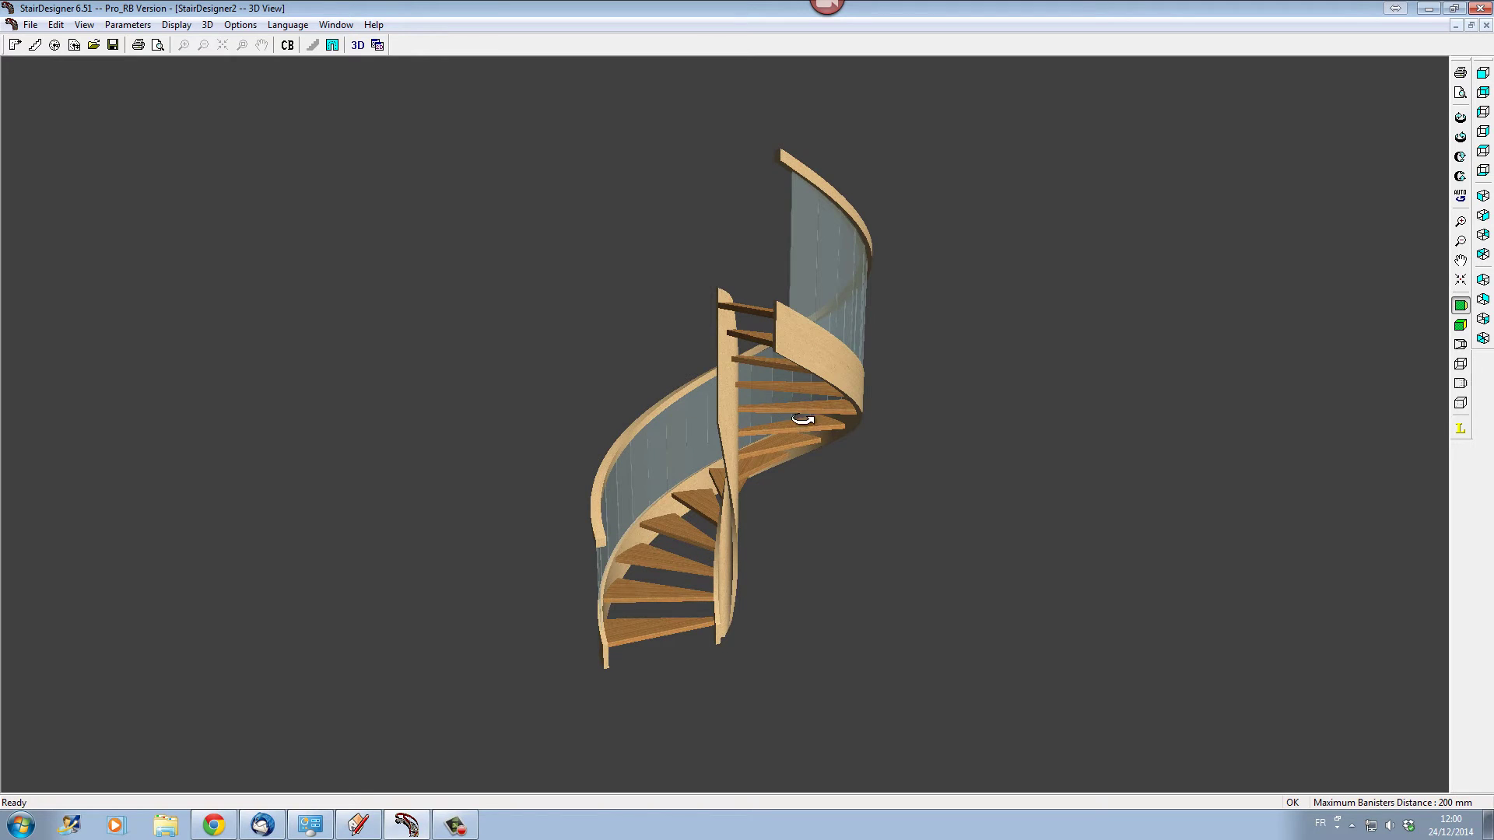
left_click_drag(724, 433, 796, 573)
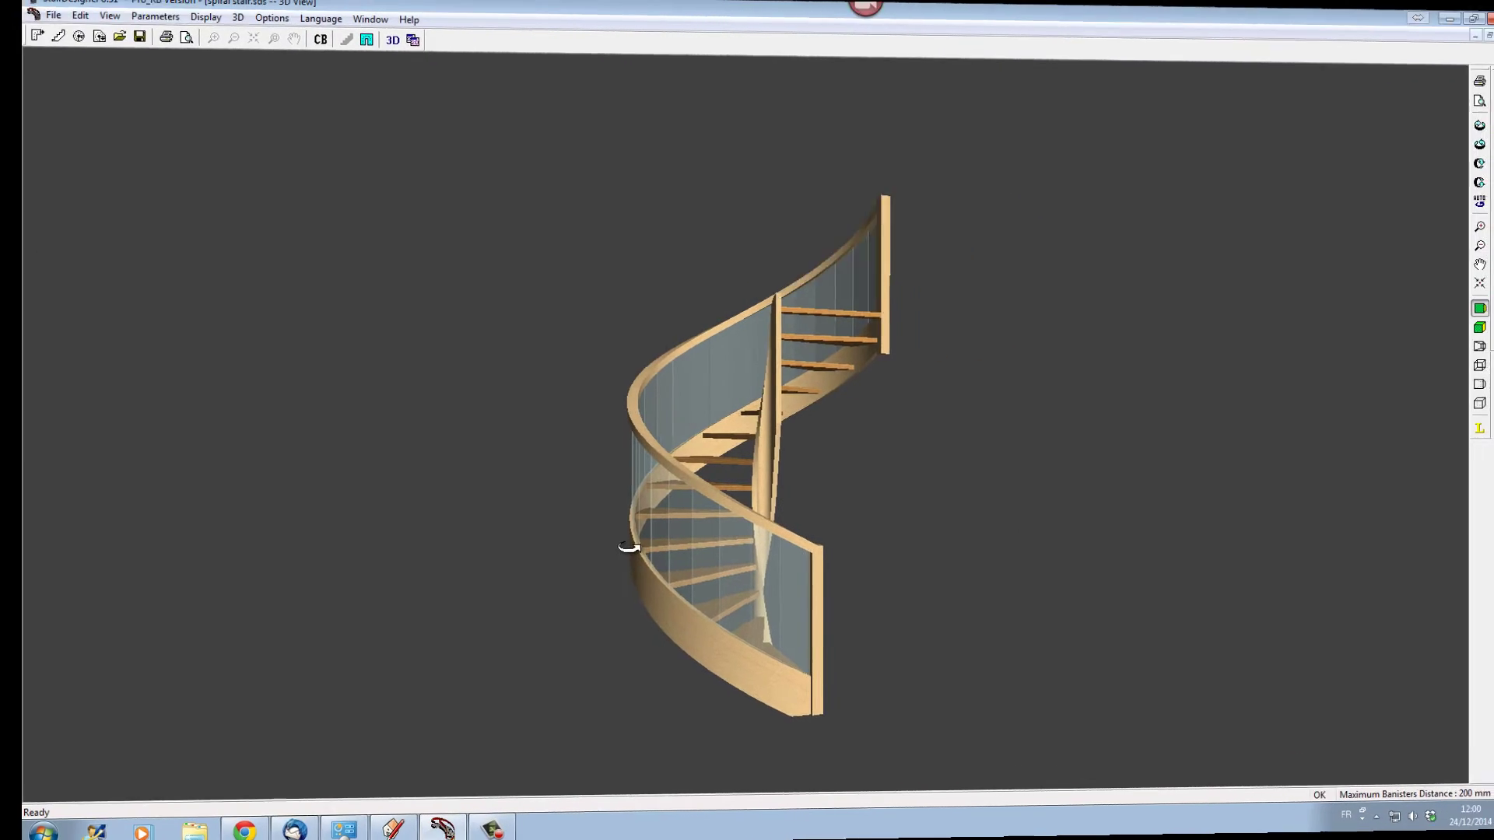
left_click_drag(574, 560, 663, 633)
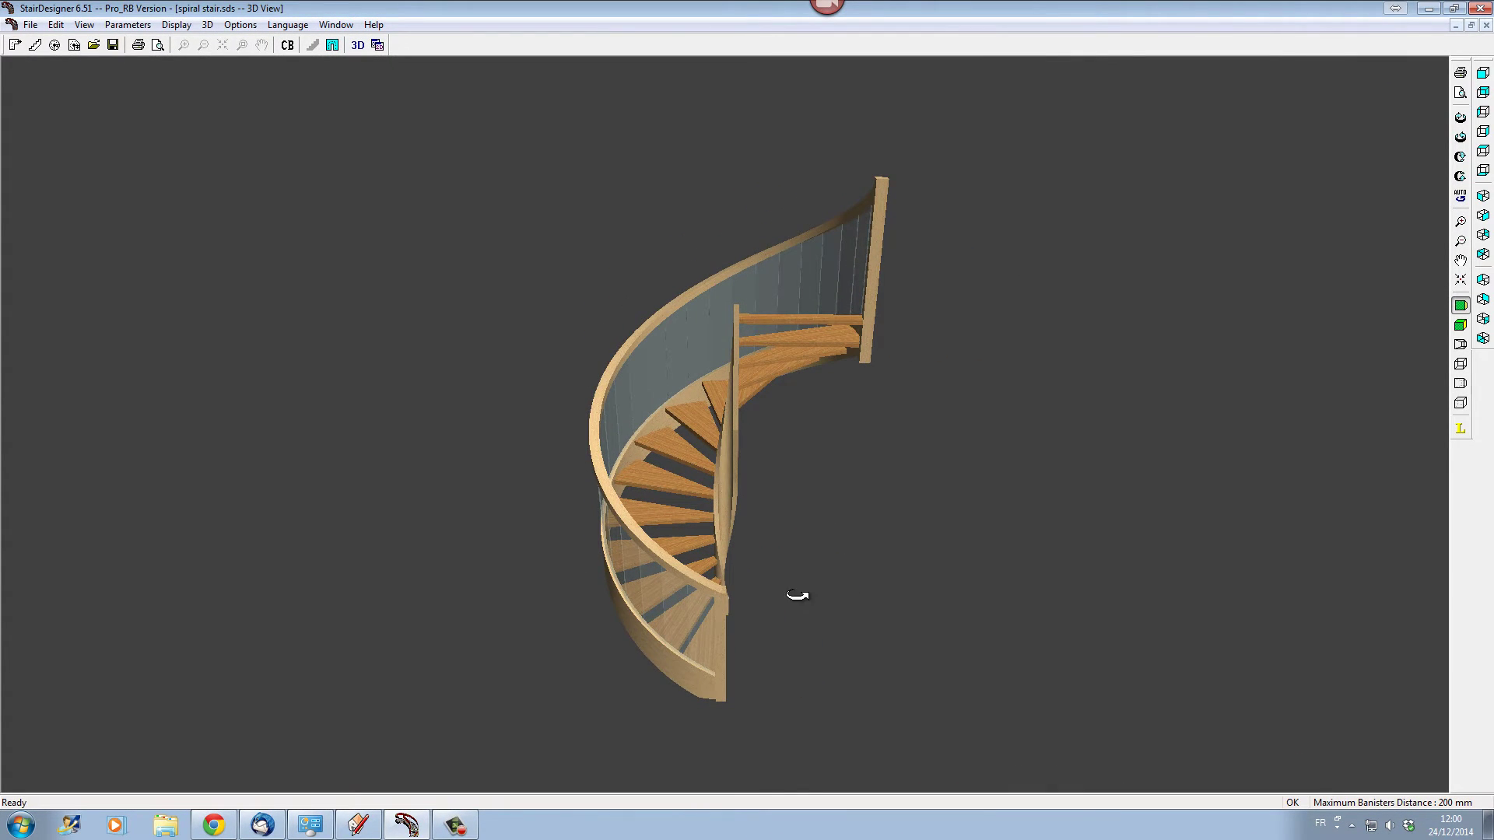
left_click_drag(794, 603, 685, 640)
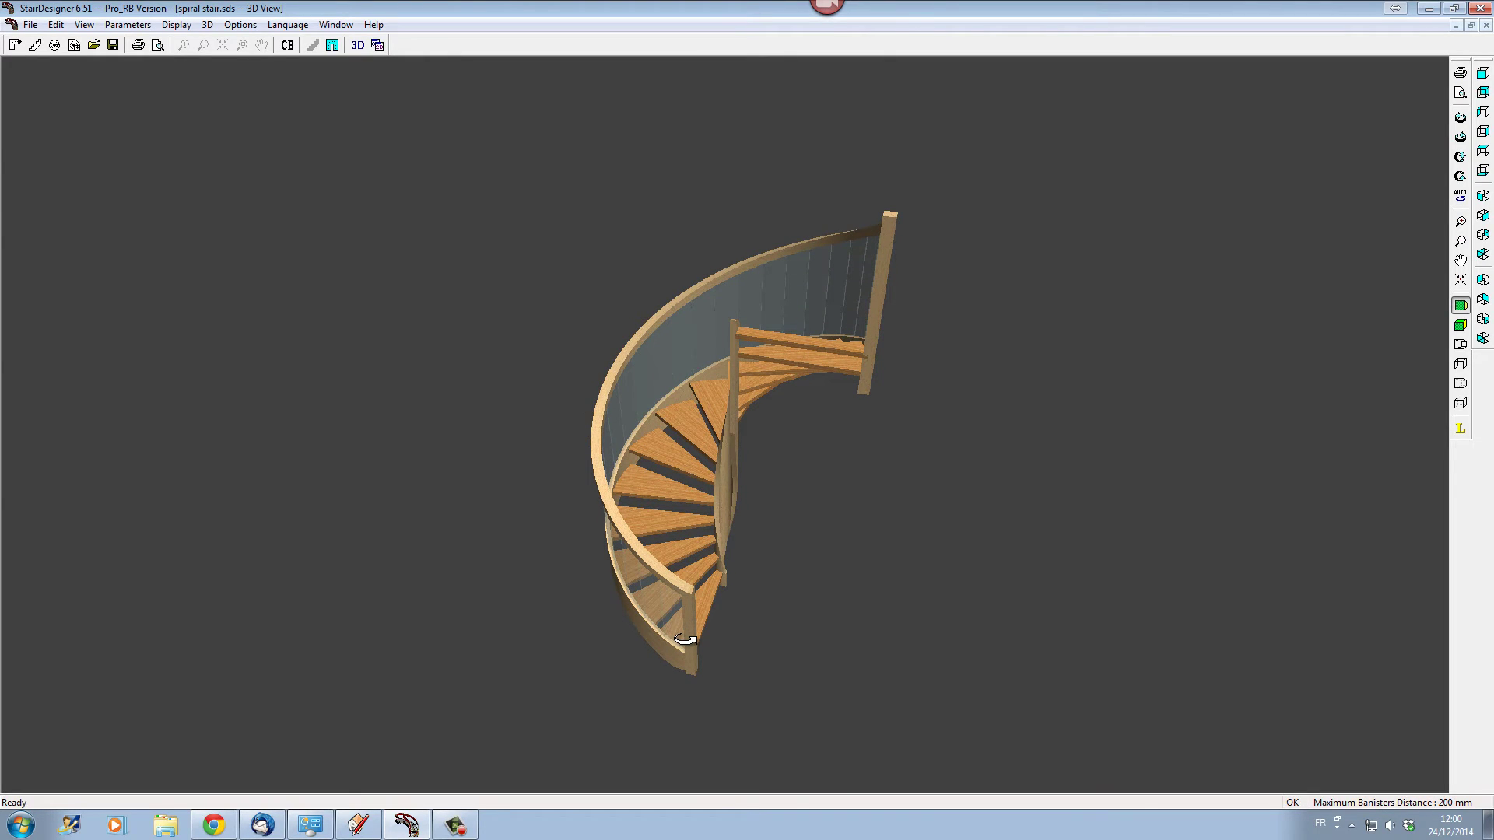
Export the stair as a DXF 3D file from the File menu
left_click(30, 25)
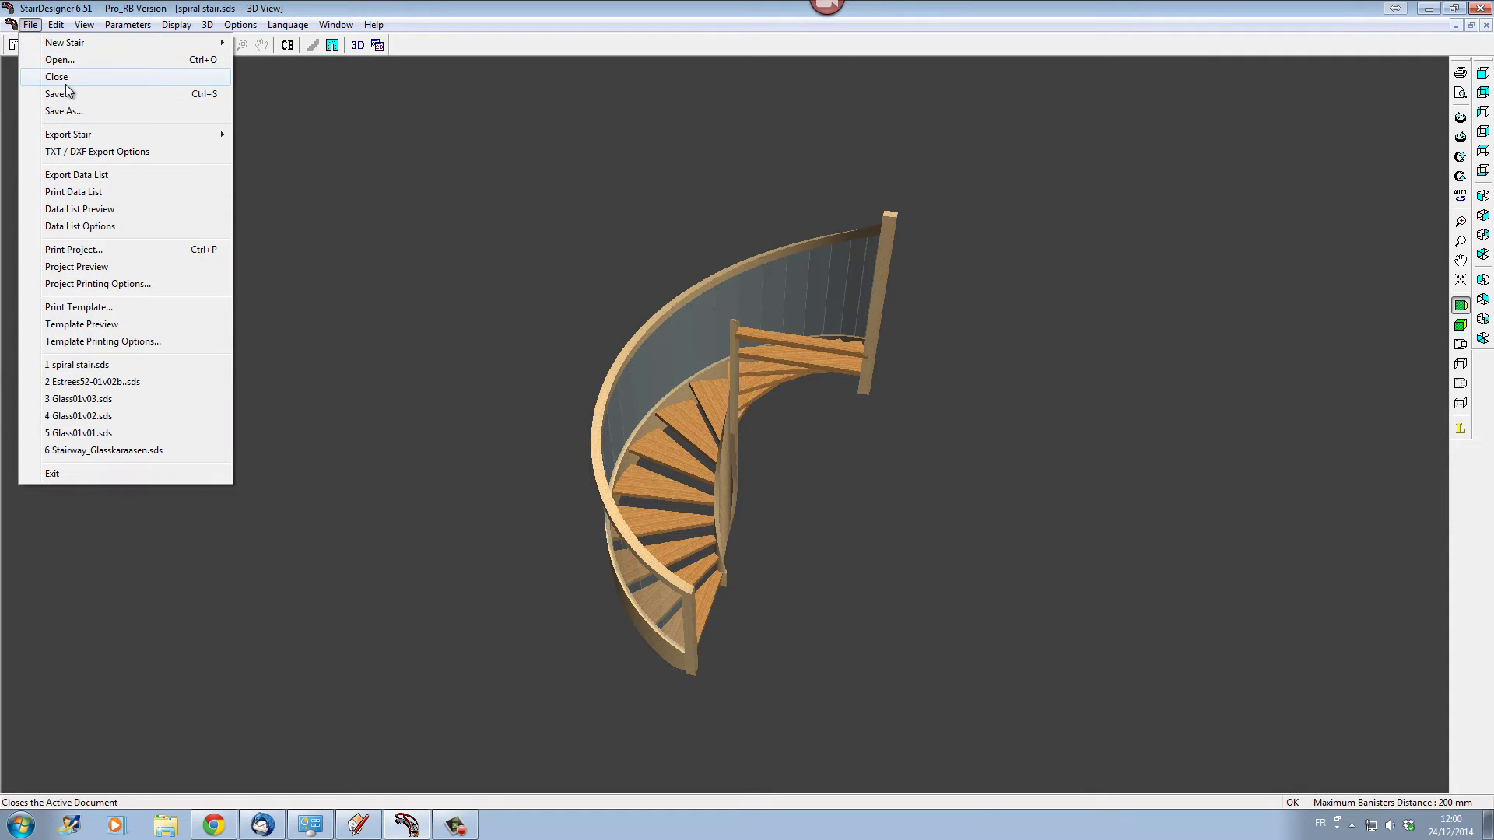
mouse_move(109, 136)
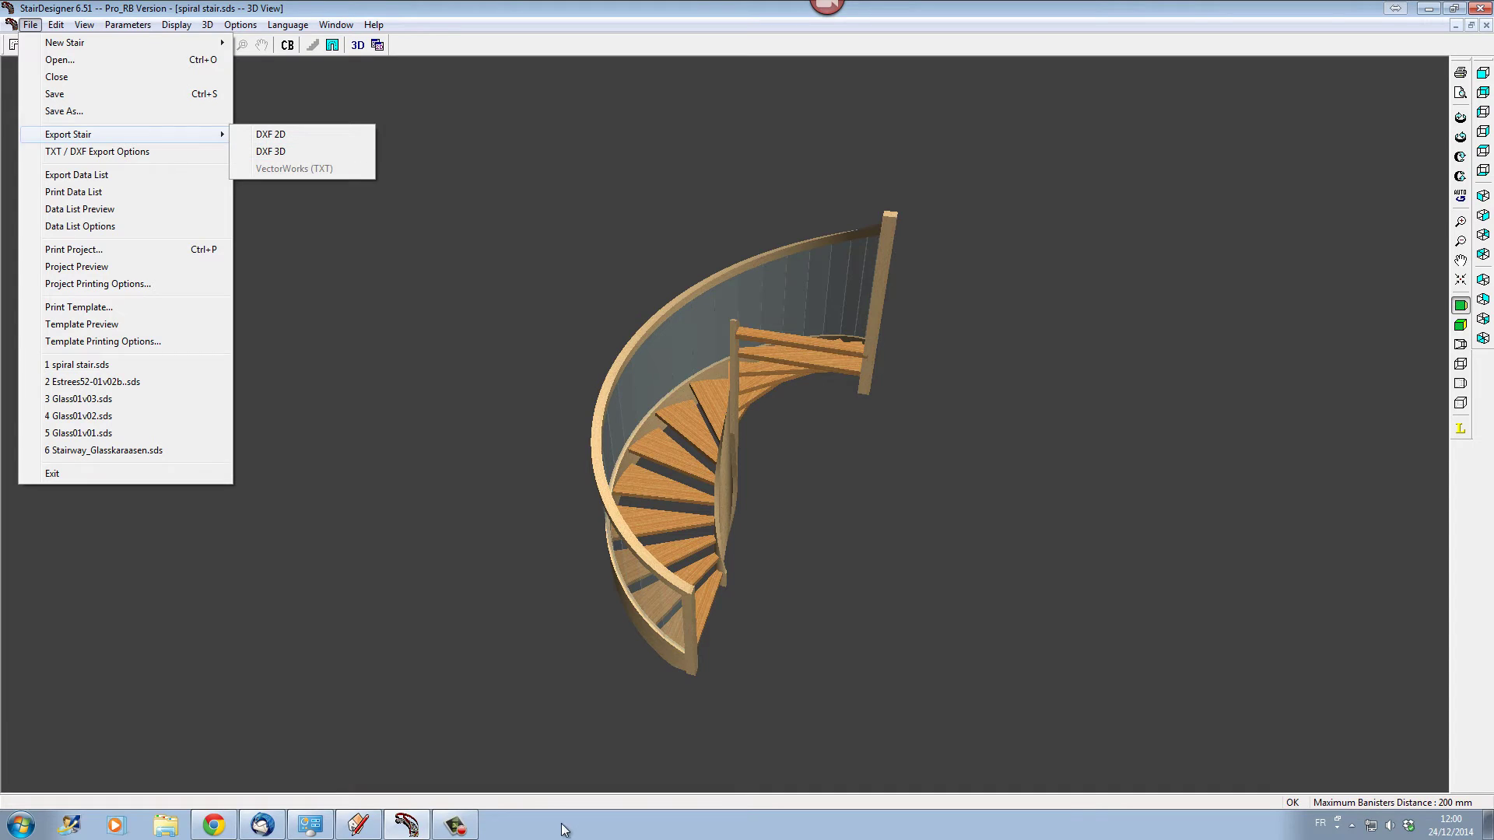
left_click(370, 829)
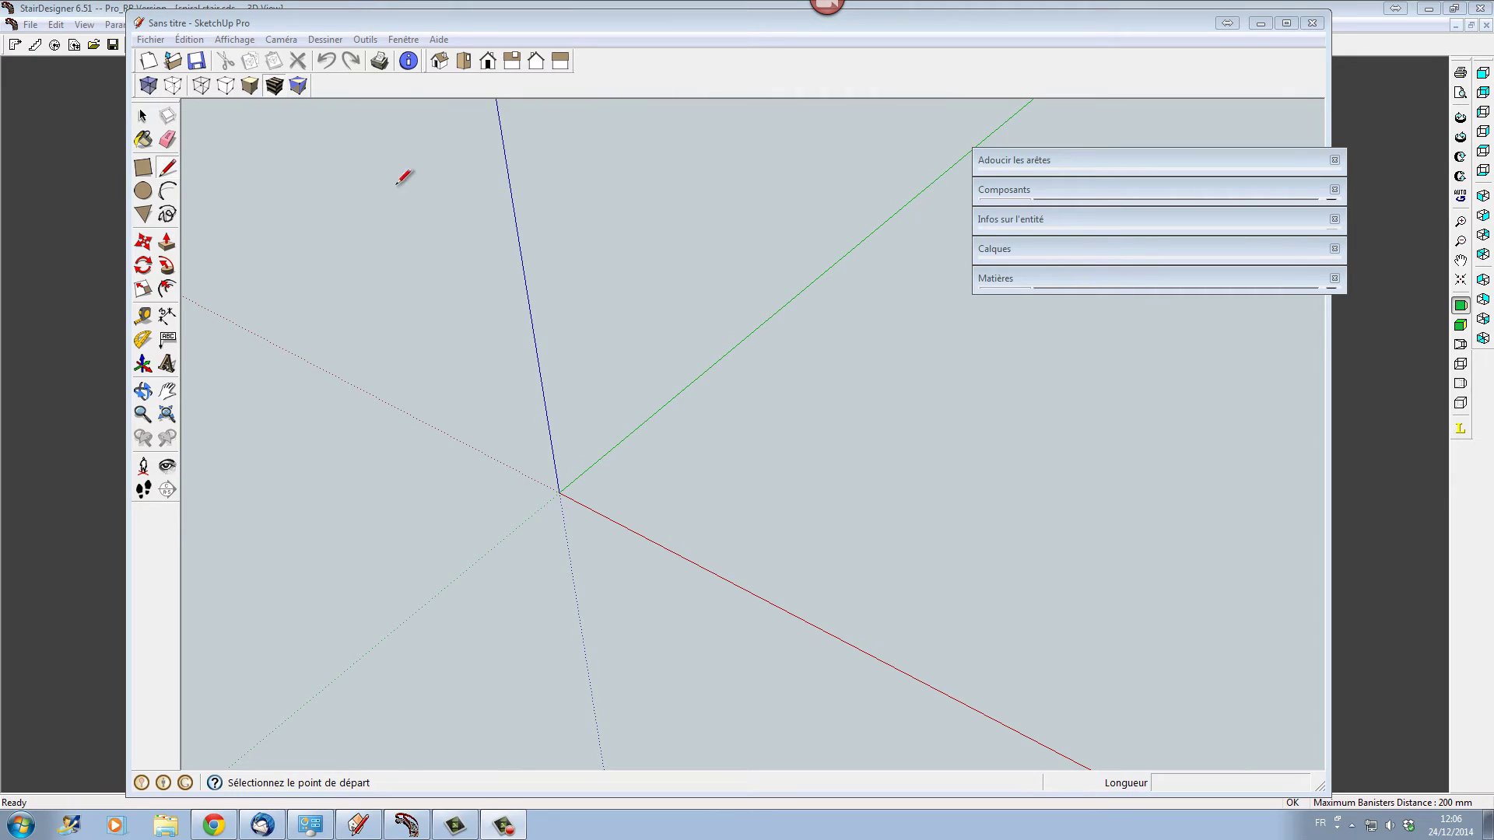
Import spiral stair 3D.dxf into SketchUp and close the import results
left_click(151, 40)
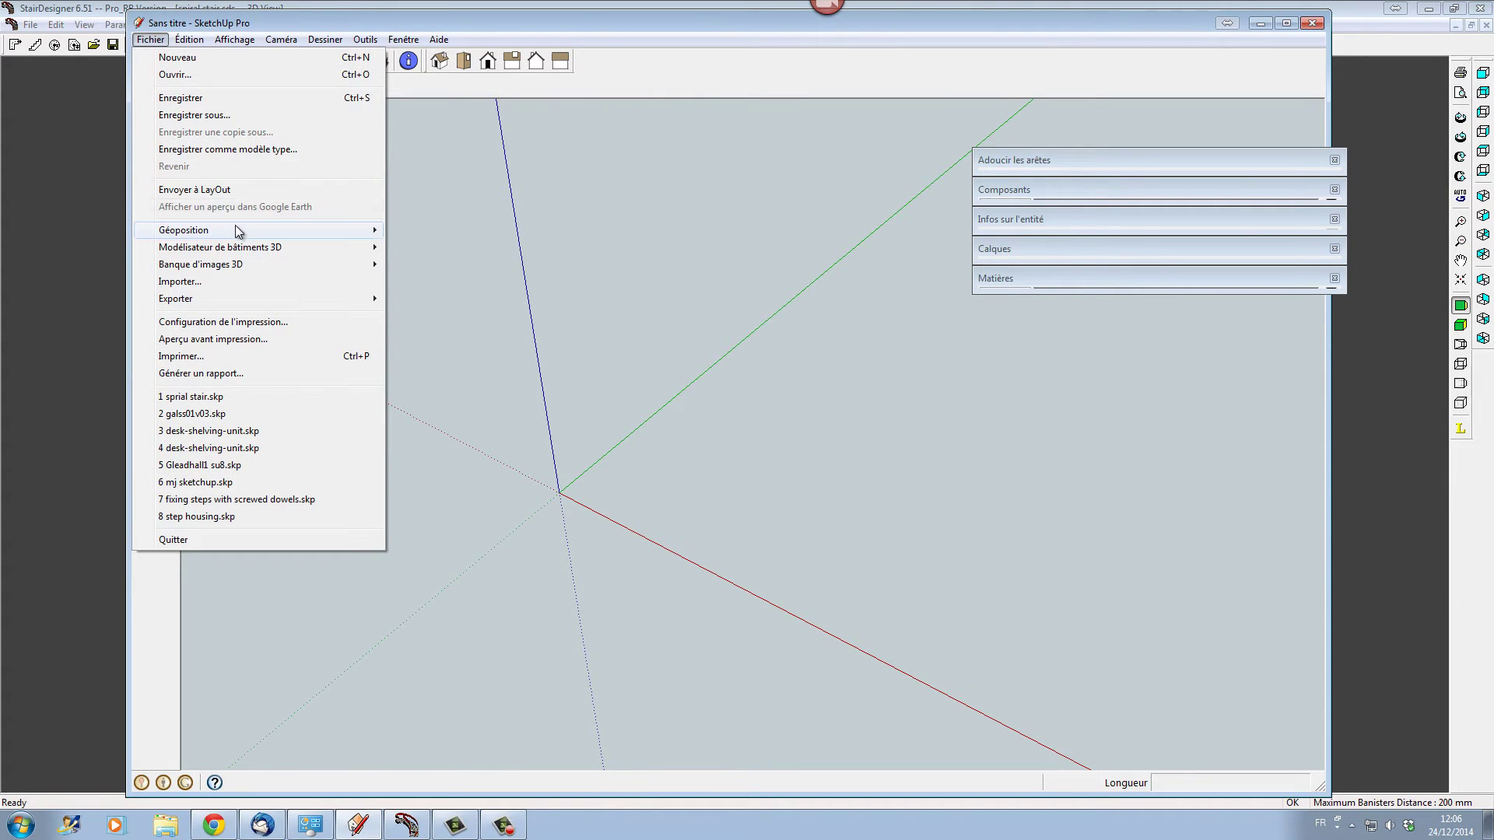
left_click(269, 282)
left_click(581, 318)
left_click(849, 527)
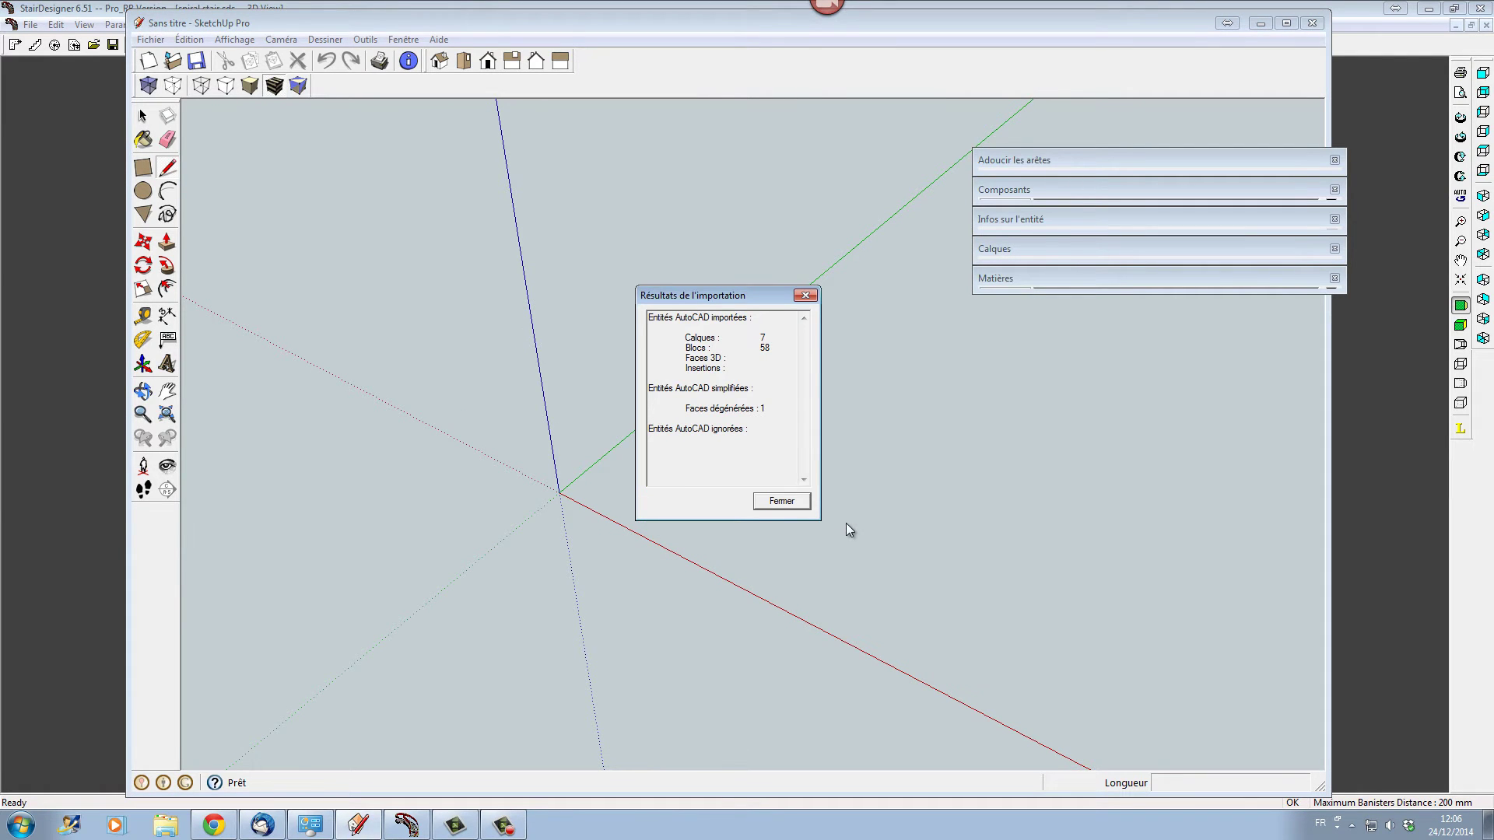
left_click(781, 502)
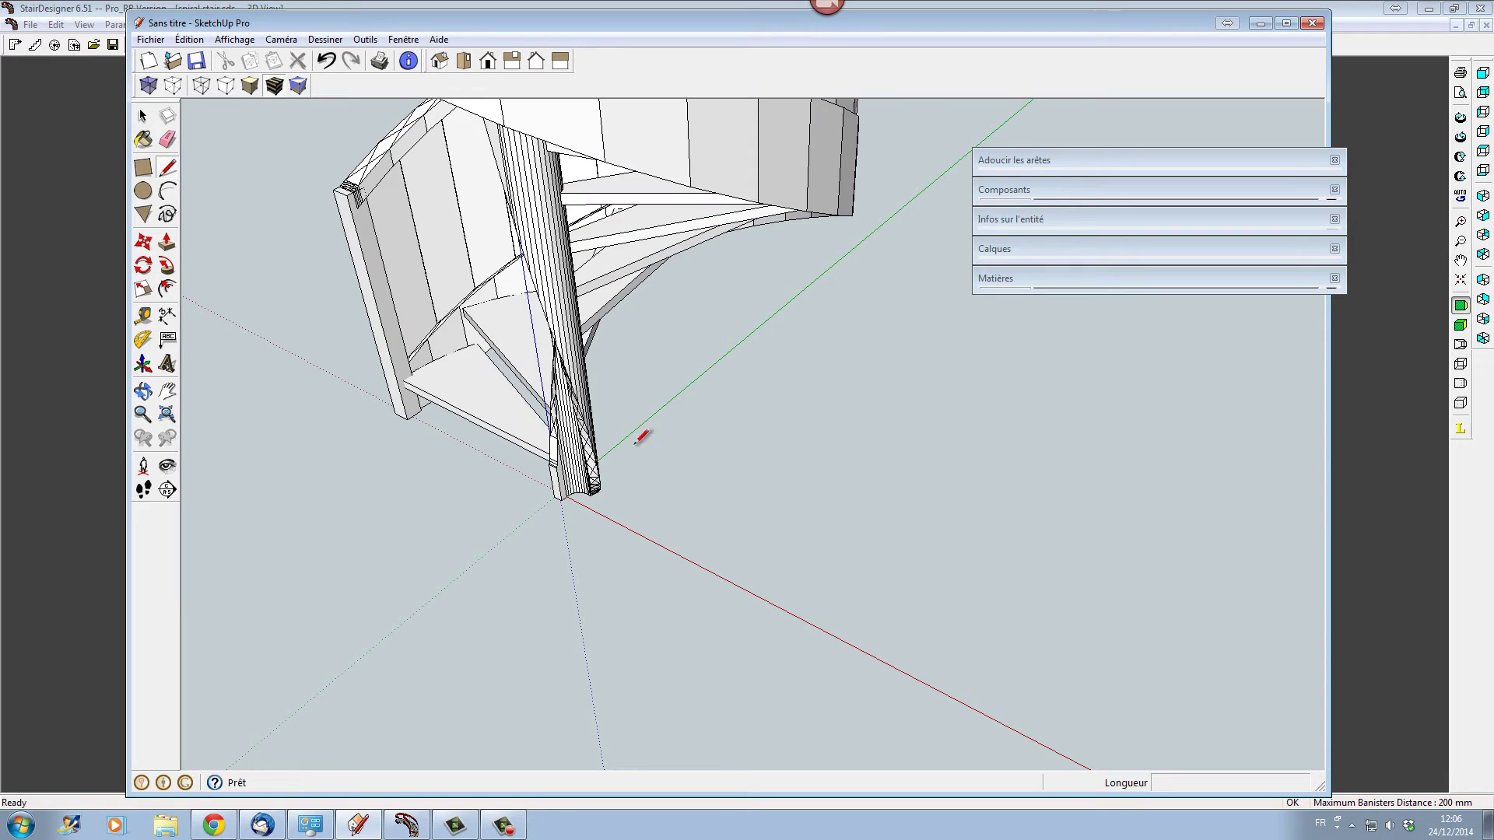
Explode the imported staircase component with Éclater
middle_click_drag(560, 366, 680, 413)
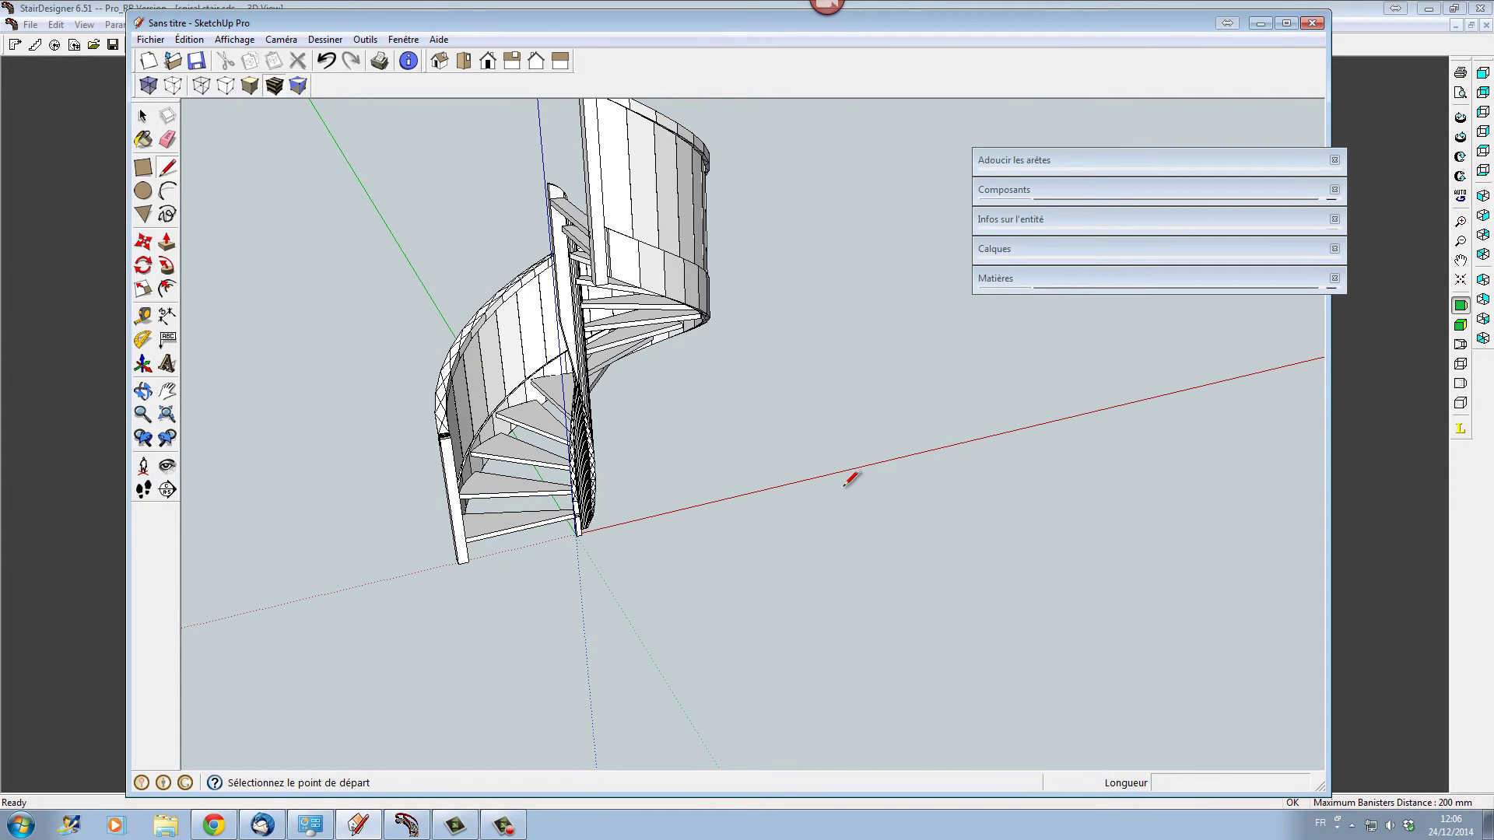
key("space")
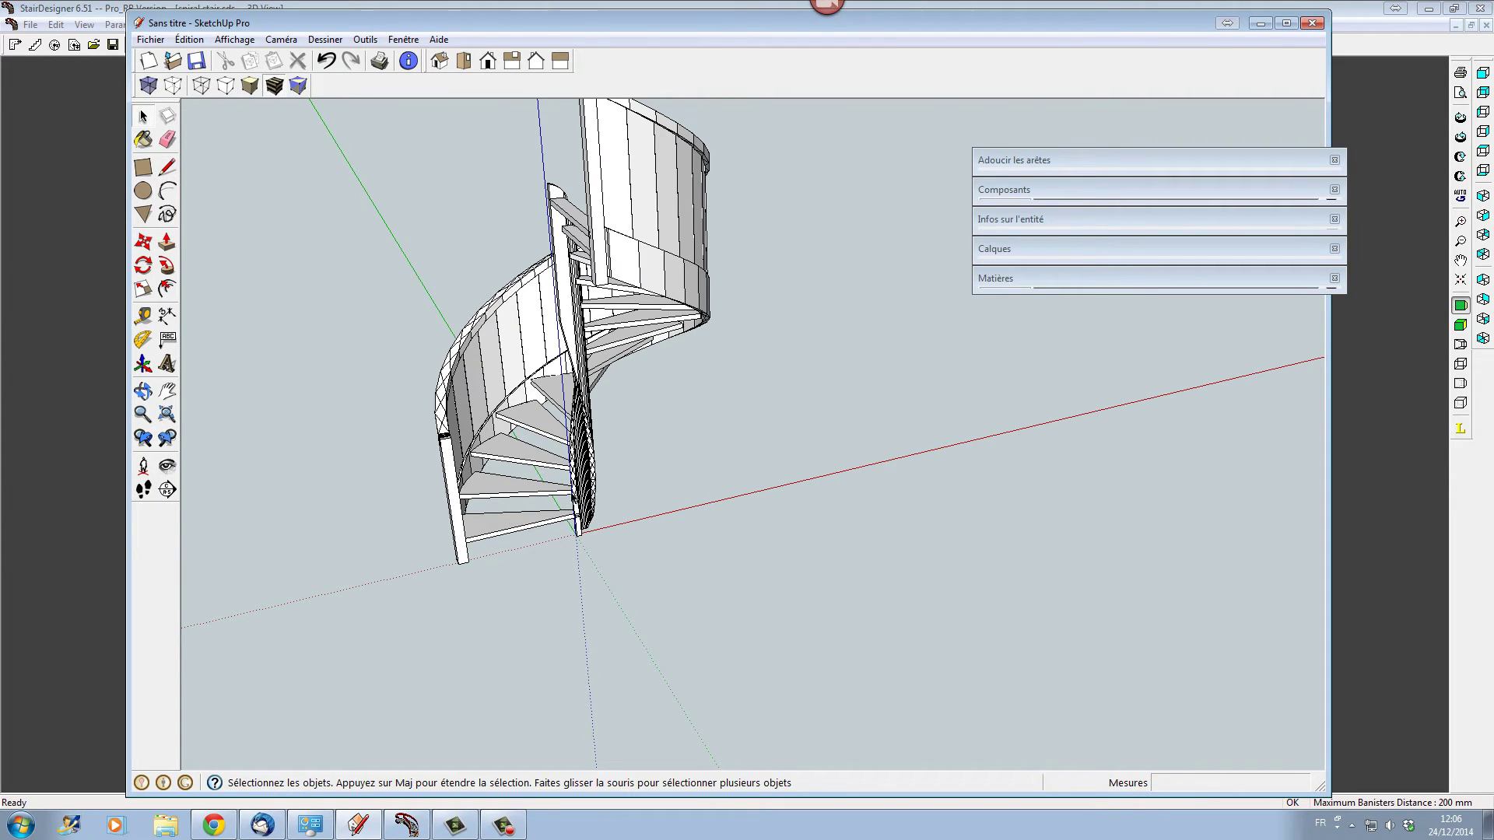
right_click(575, 130)
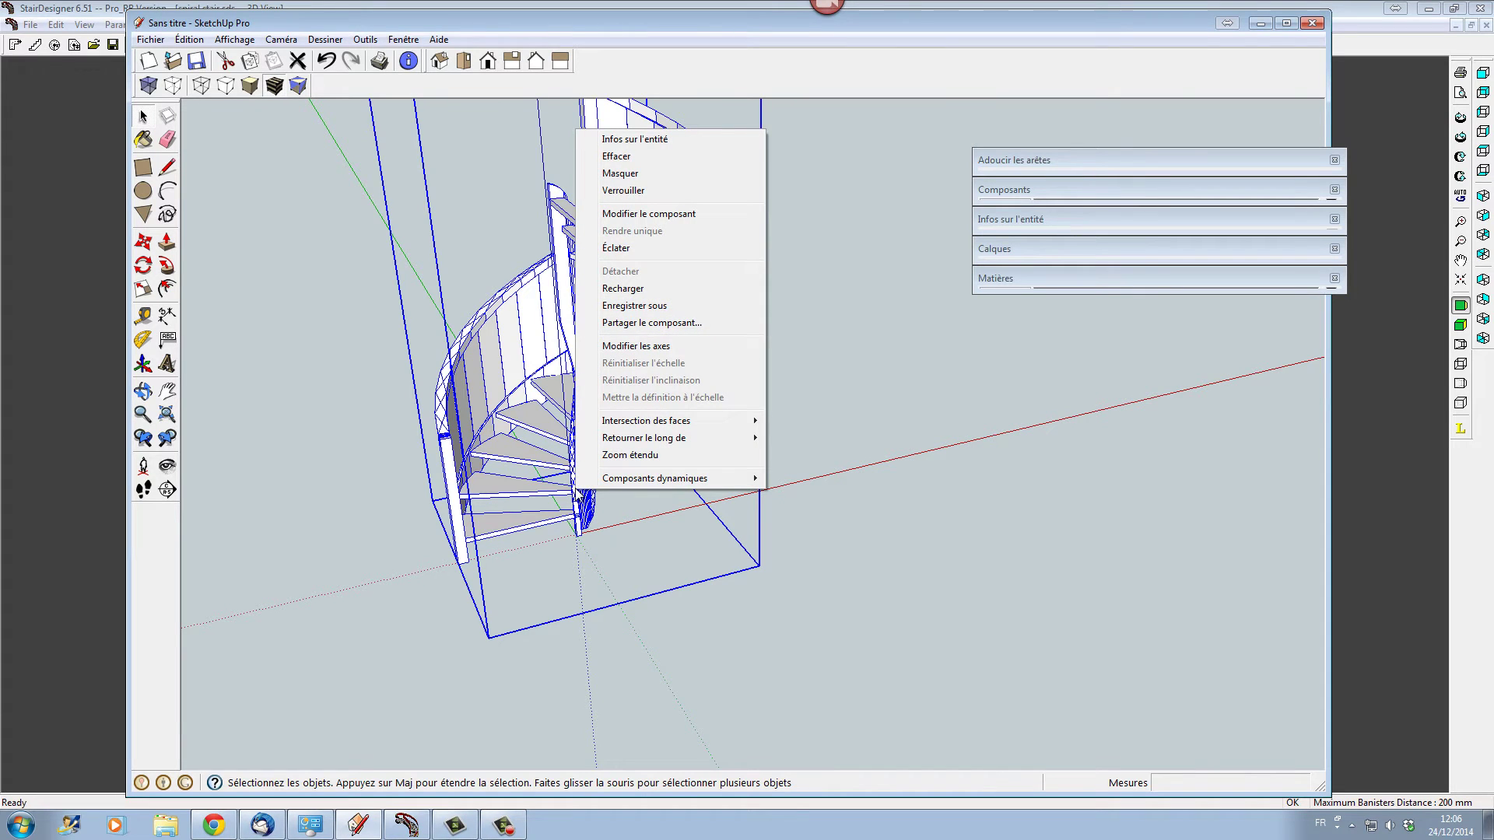
left_click(676, 248)
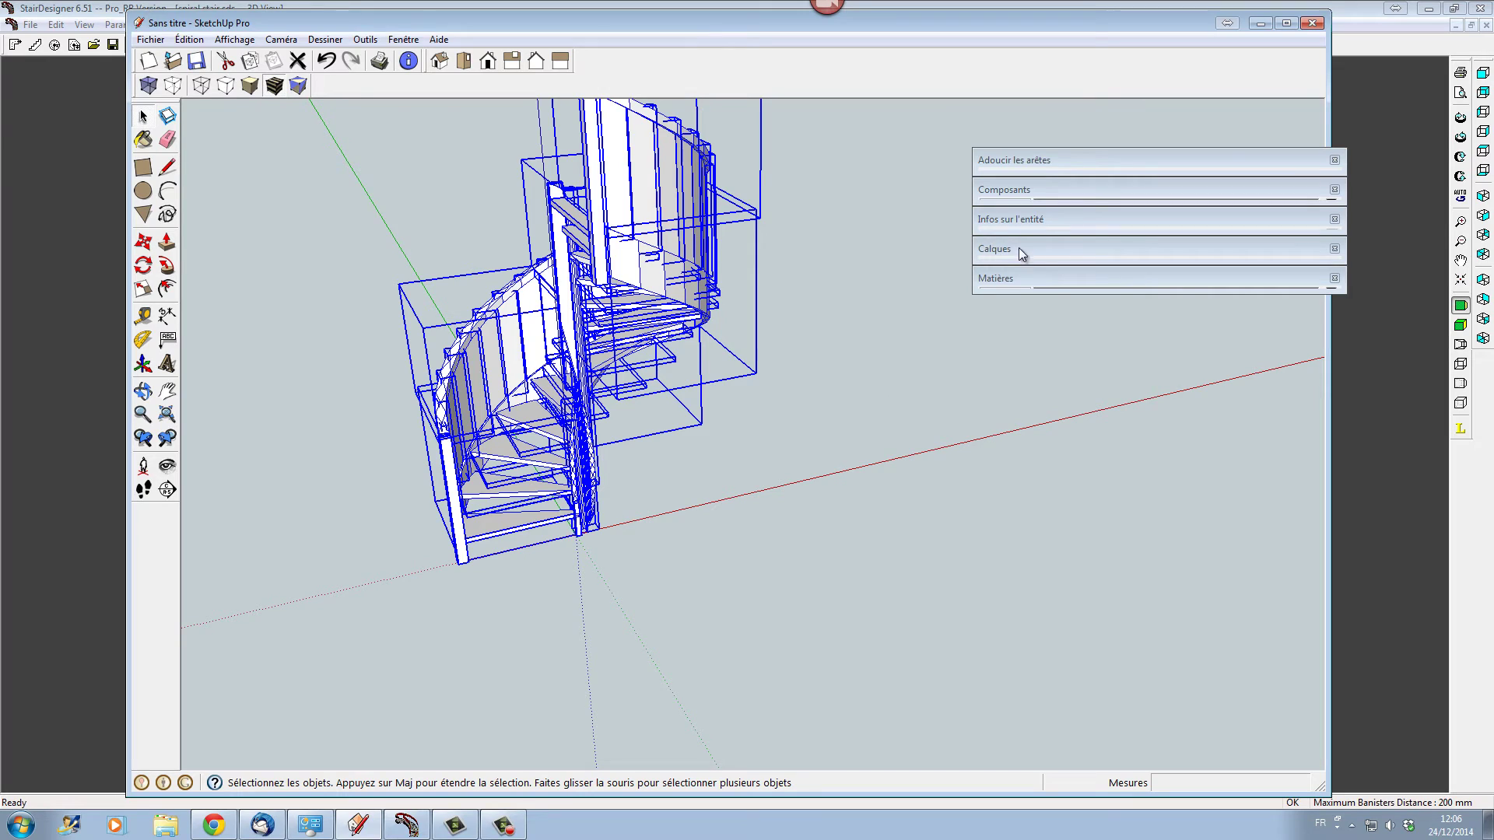
Hide the Limon Droit, Limon Gauche, Marche, Poteau and Rampe Gauche layers
left_click(1059, 251)
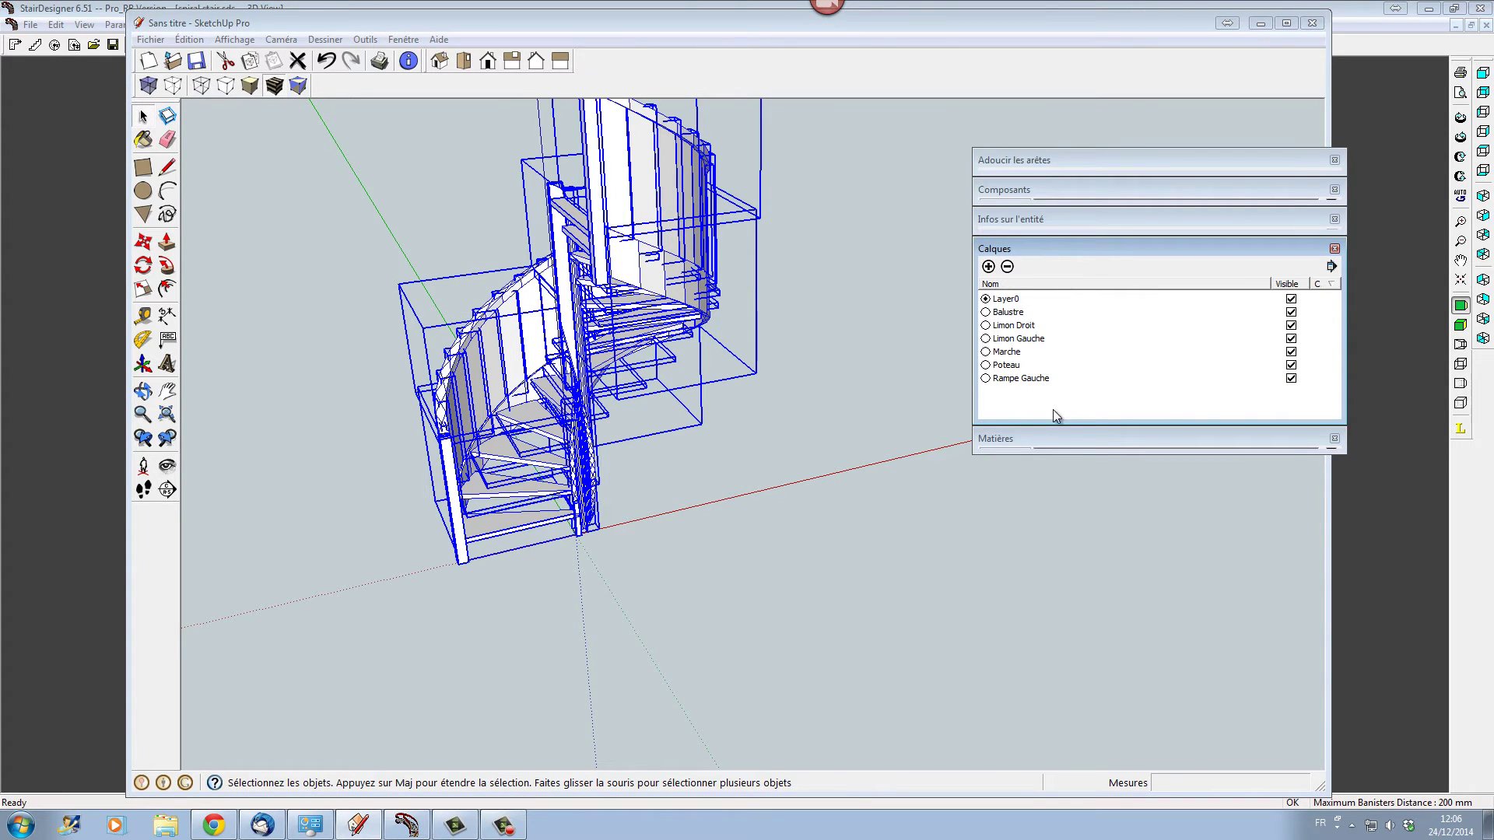
left_click(1291, 325)
left_click(1291, 339)
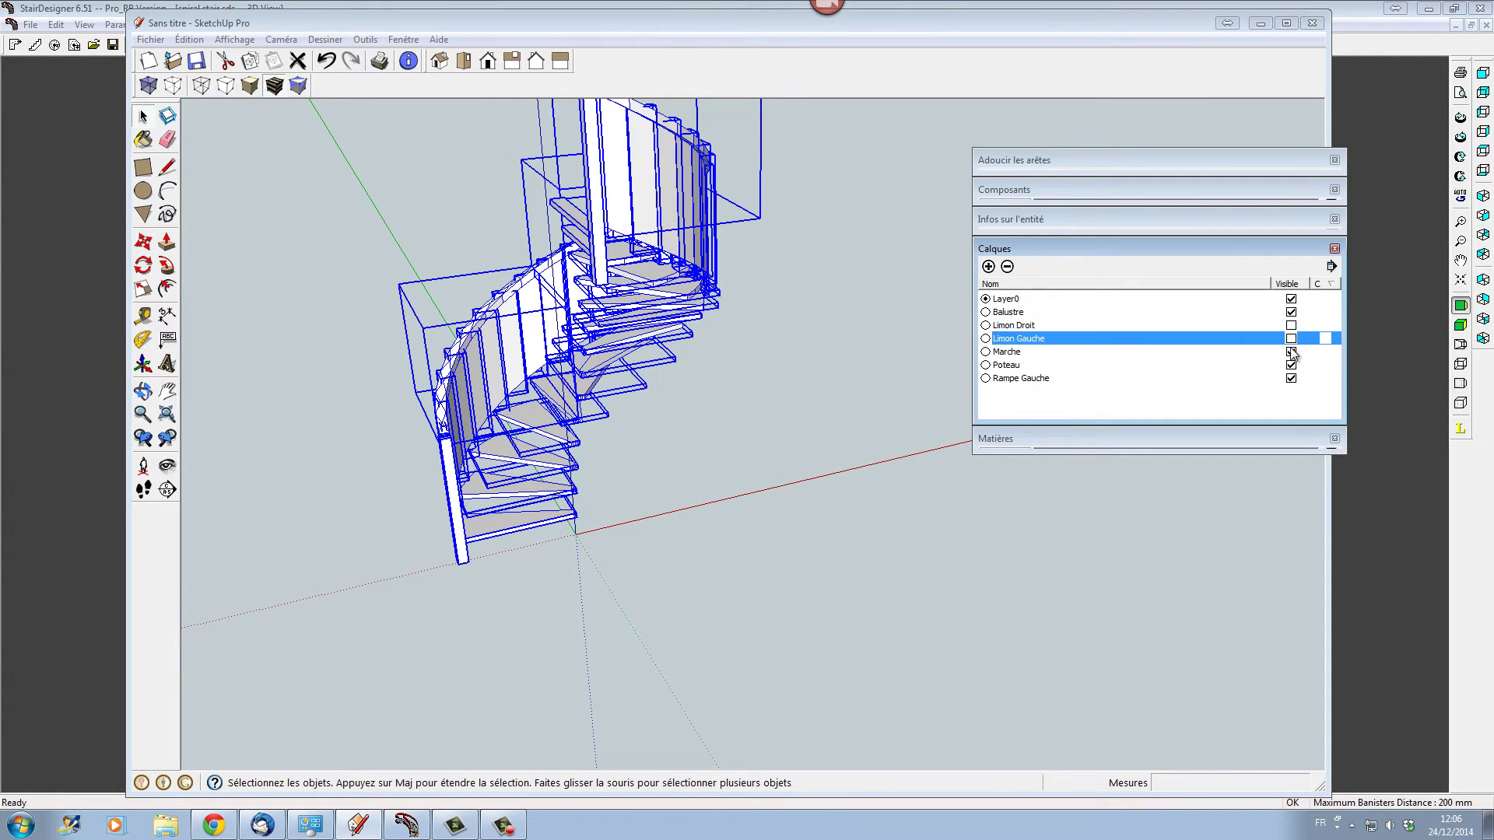
left_click(1291, 352)
left_click(1291, 365)
left_click(1291, 378)
middle_click_drag(627, 428, 739, 558)
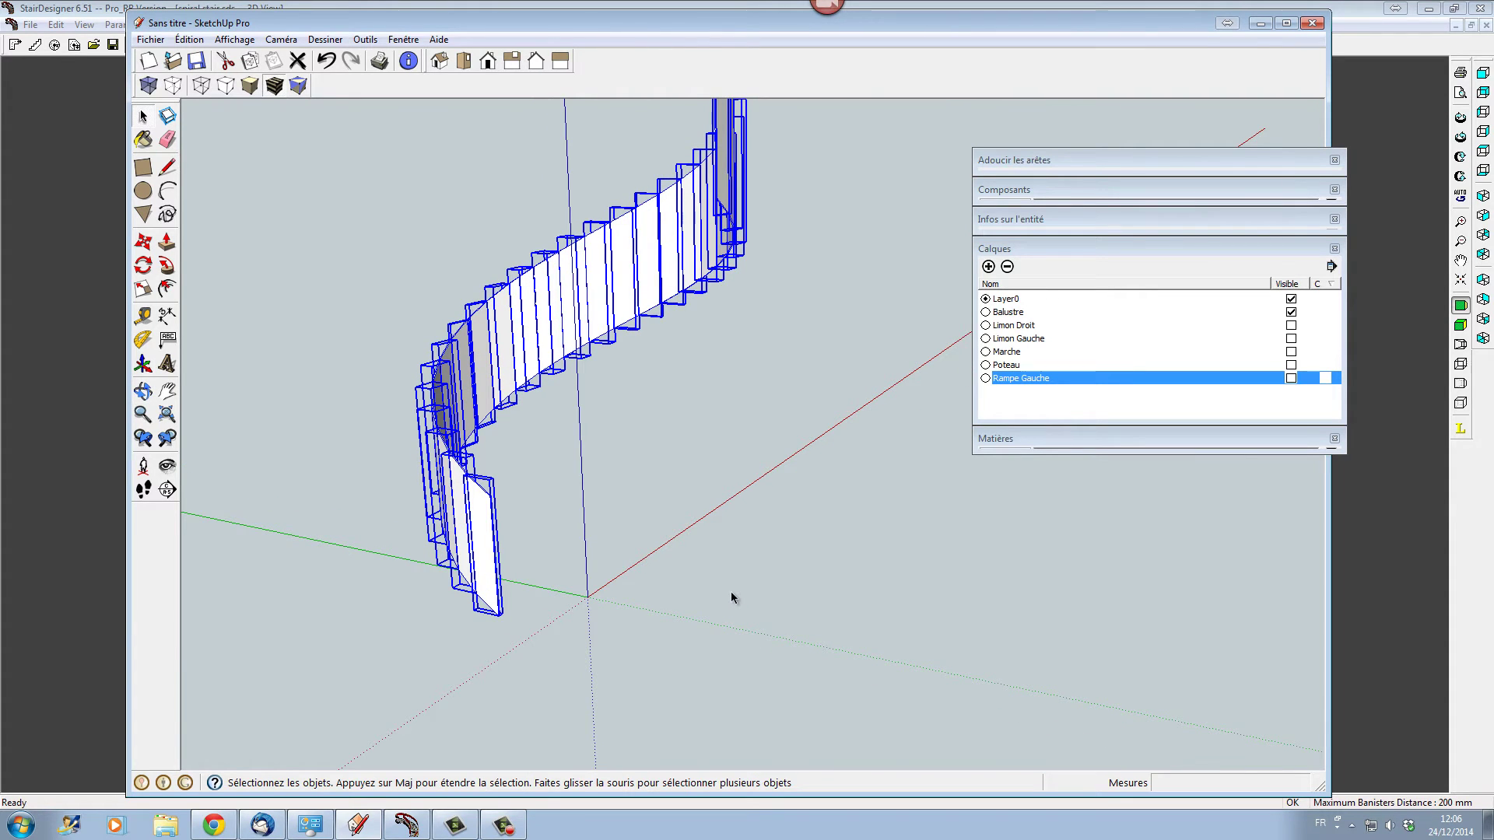
Paint the balustrade with Translucide's Verre_translucide_effet_miroir glass and show the Marche tread layer
left_click(1074, 440)
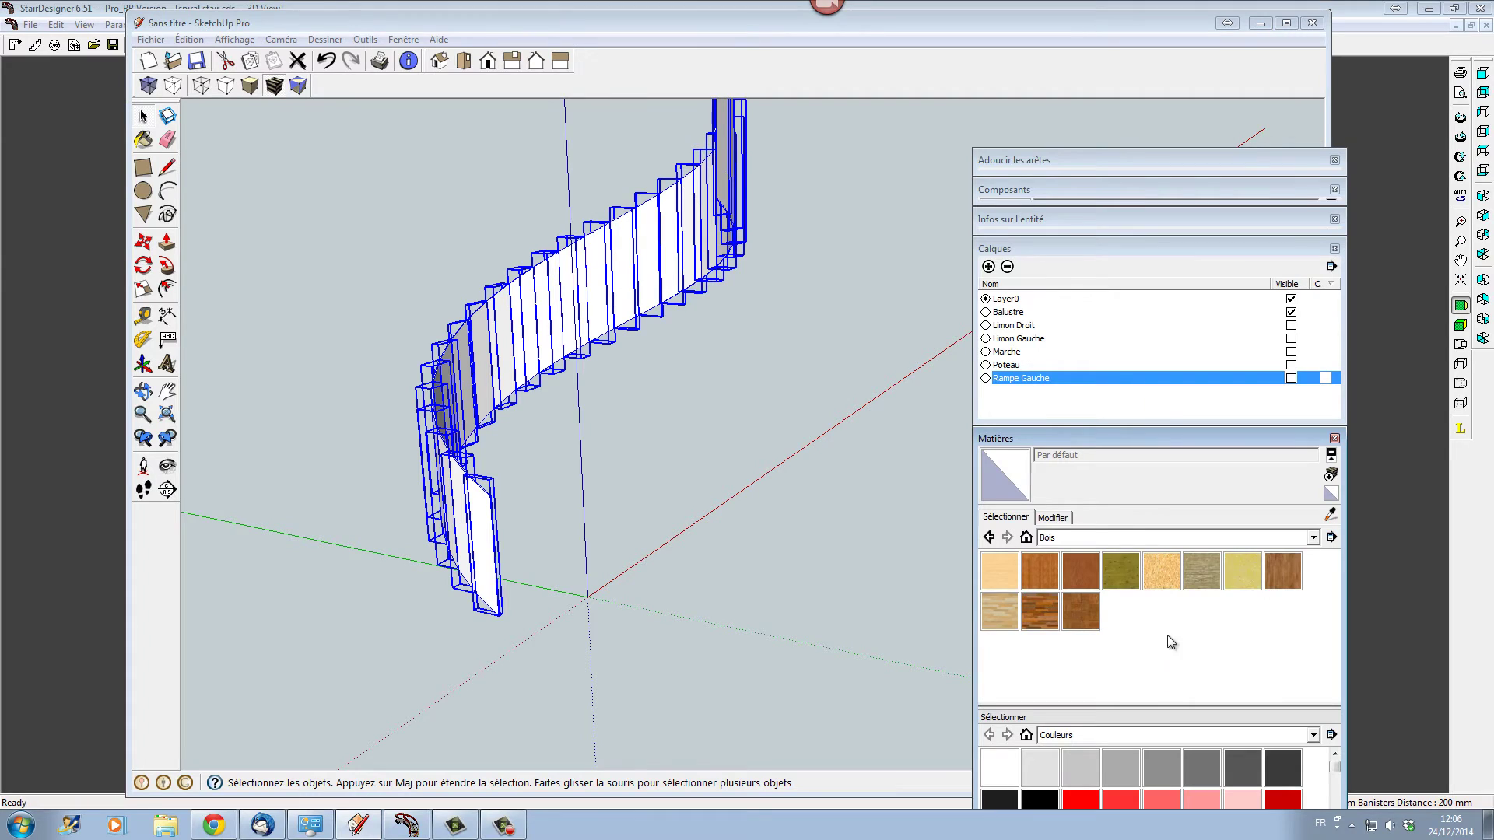
left_click(1179, 732)
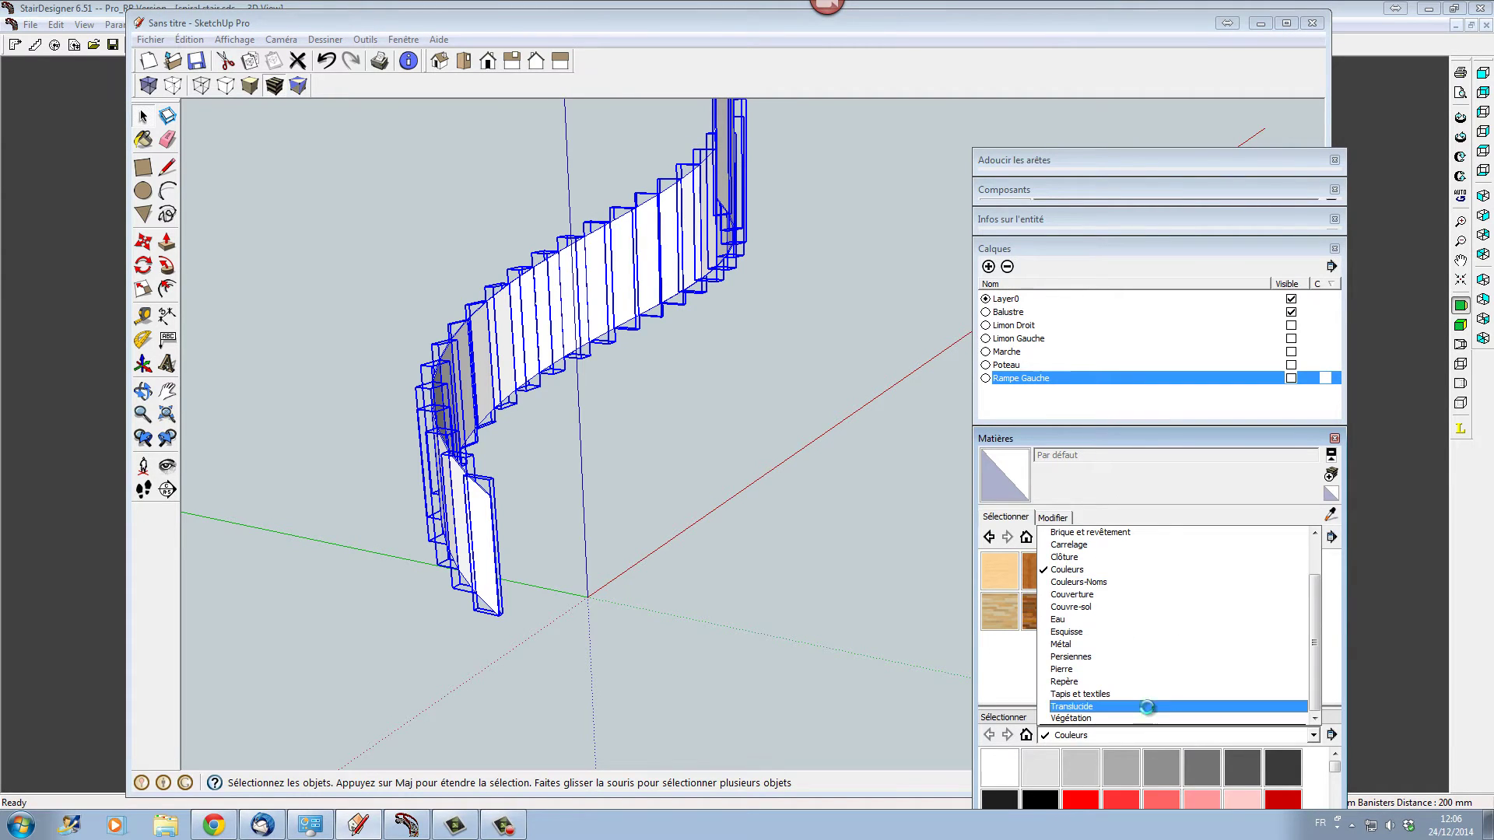
left_click(1159, 708)
left_click(1162, 768)
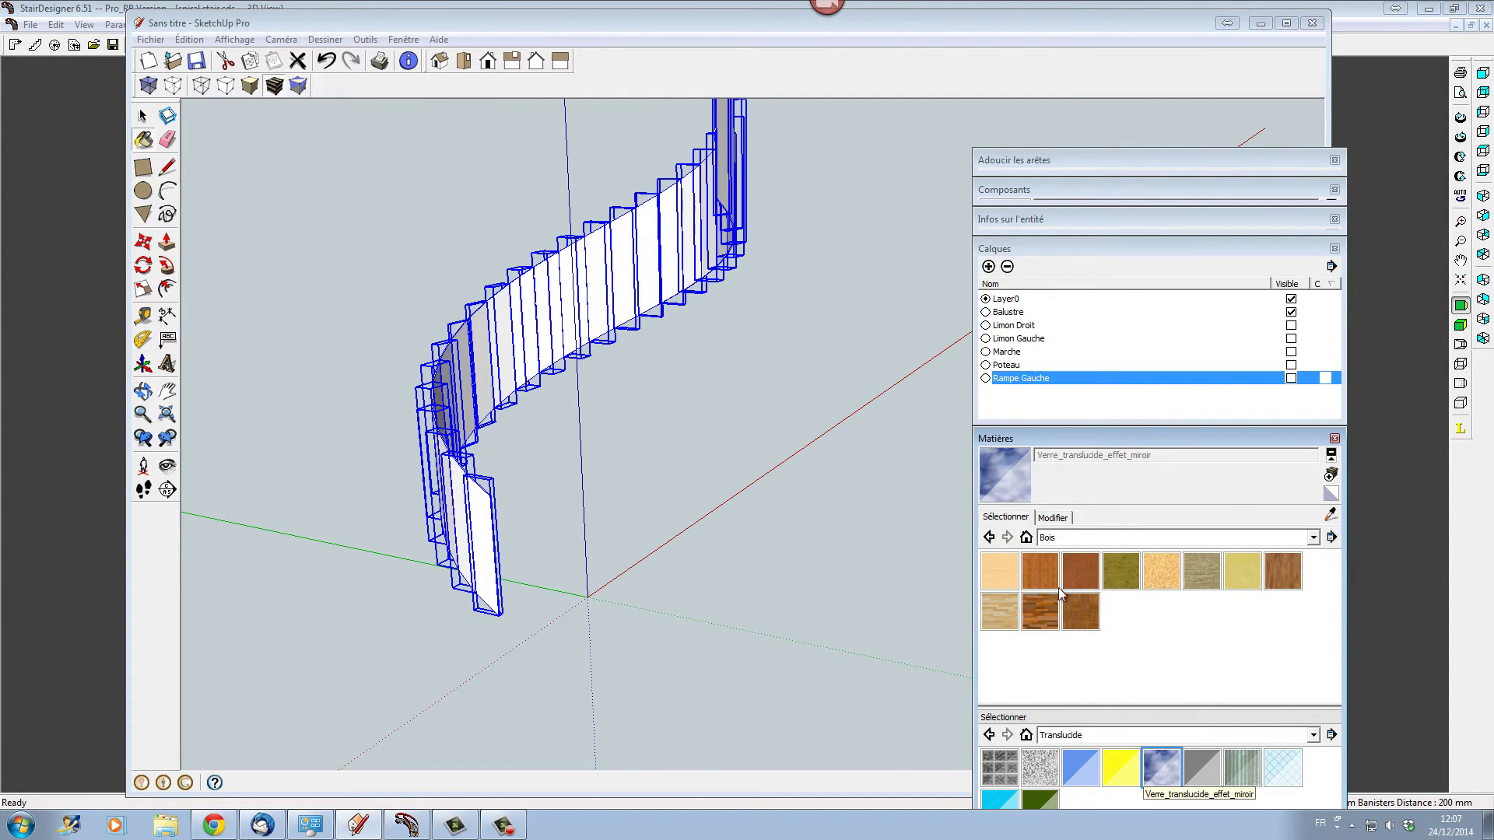
left_click(675, 204)
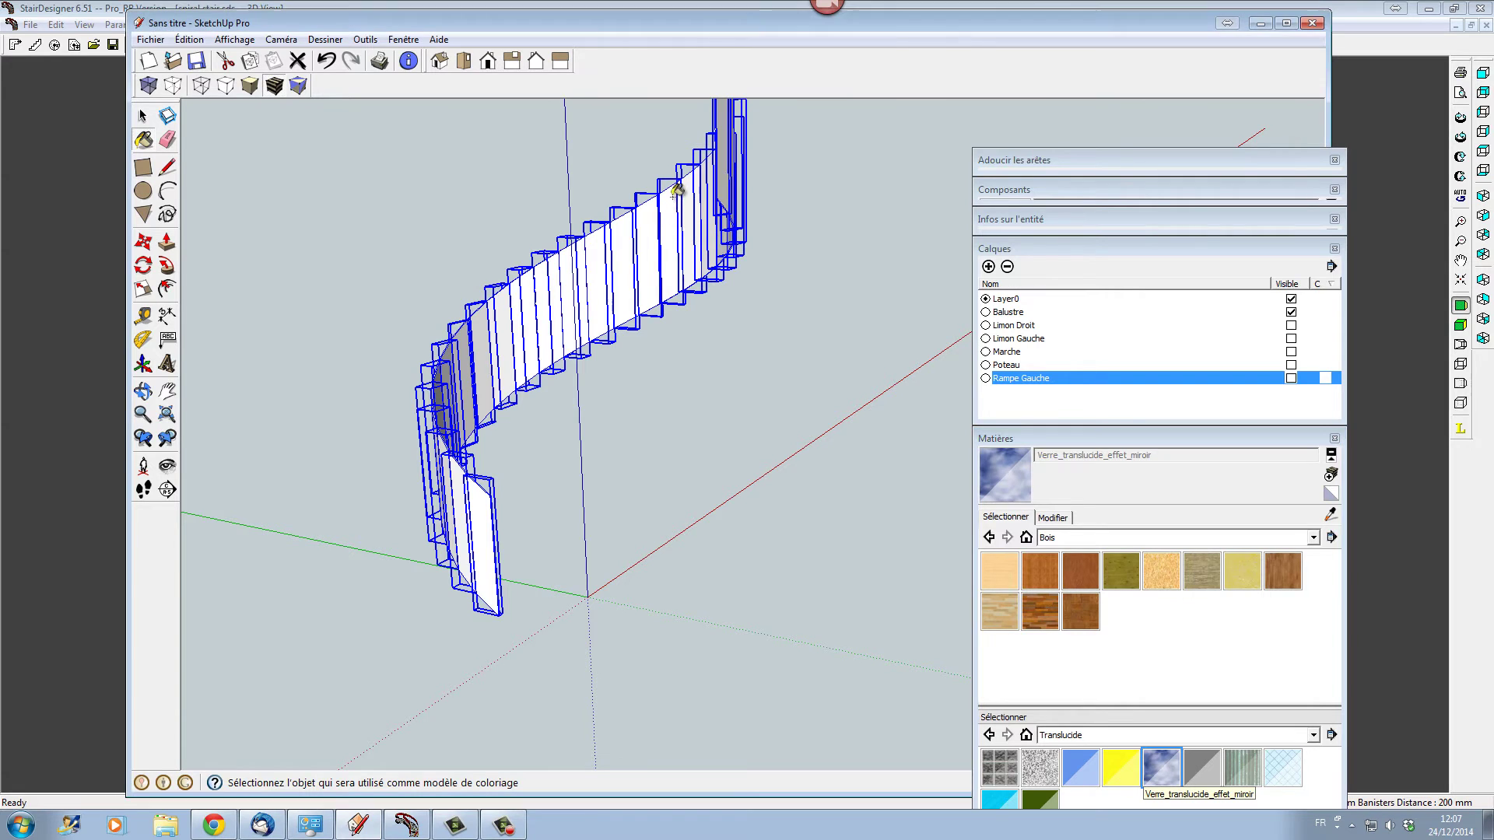
mouse_move(677, 483)
middle_mouse_down()
mouse_move(374, 477)
mouse_move(517, 473)
mouse_move(727, 373)
mouse_move(770, 430)
mouse_move(774, 487)
mouse_move(776, 473)
middle_mouse_up()
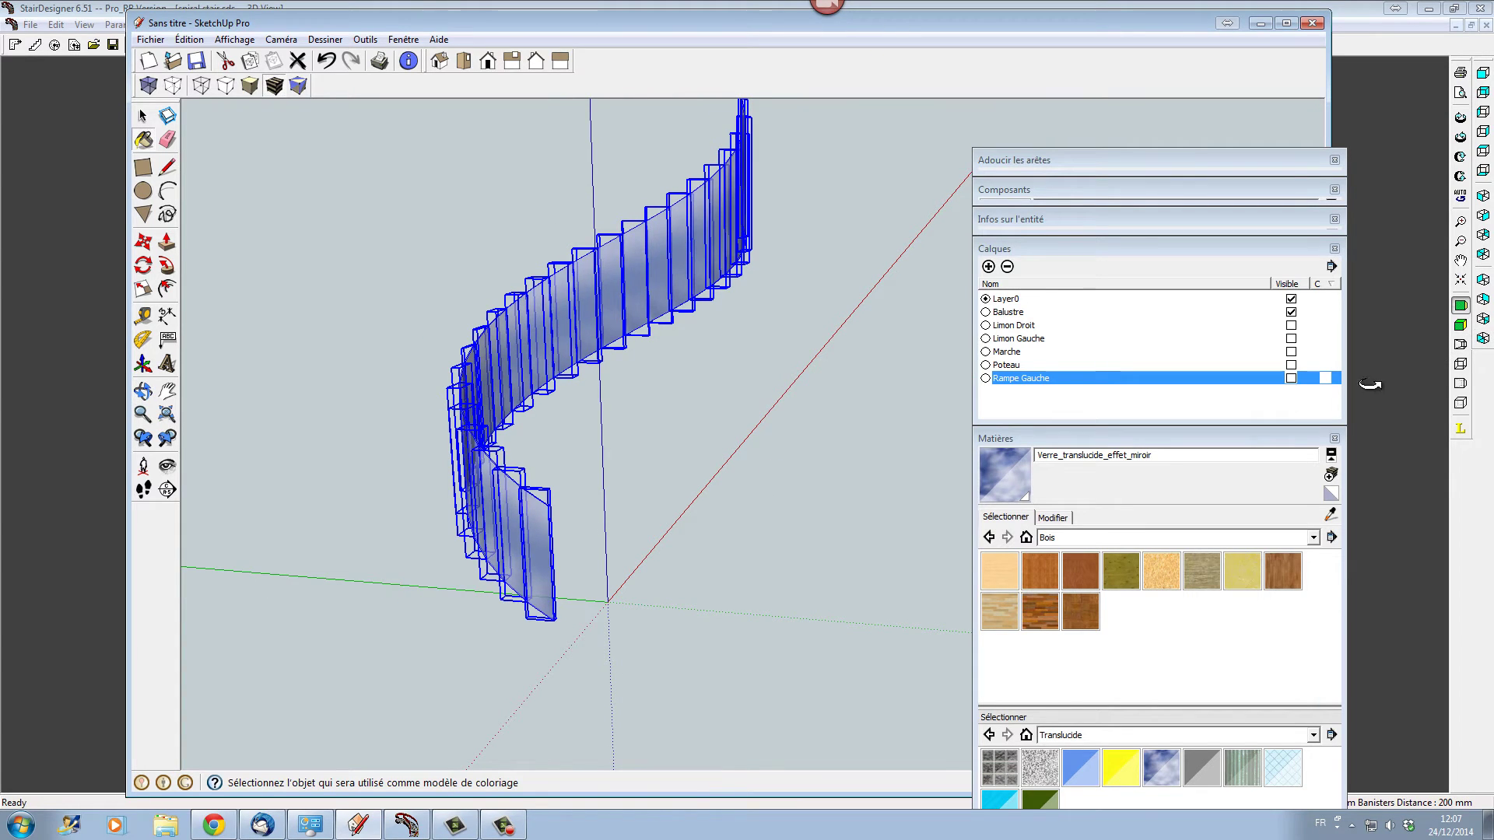
left_click(1291, 352)
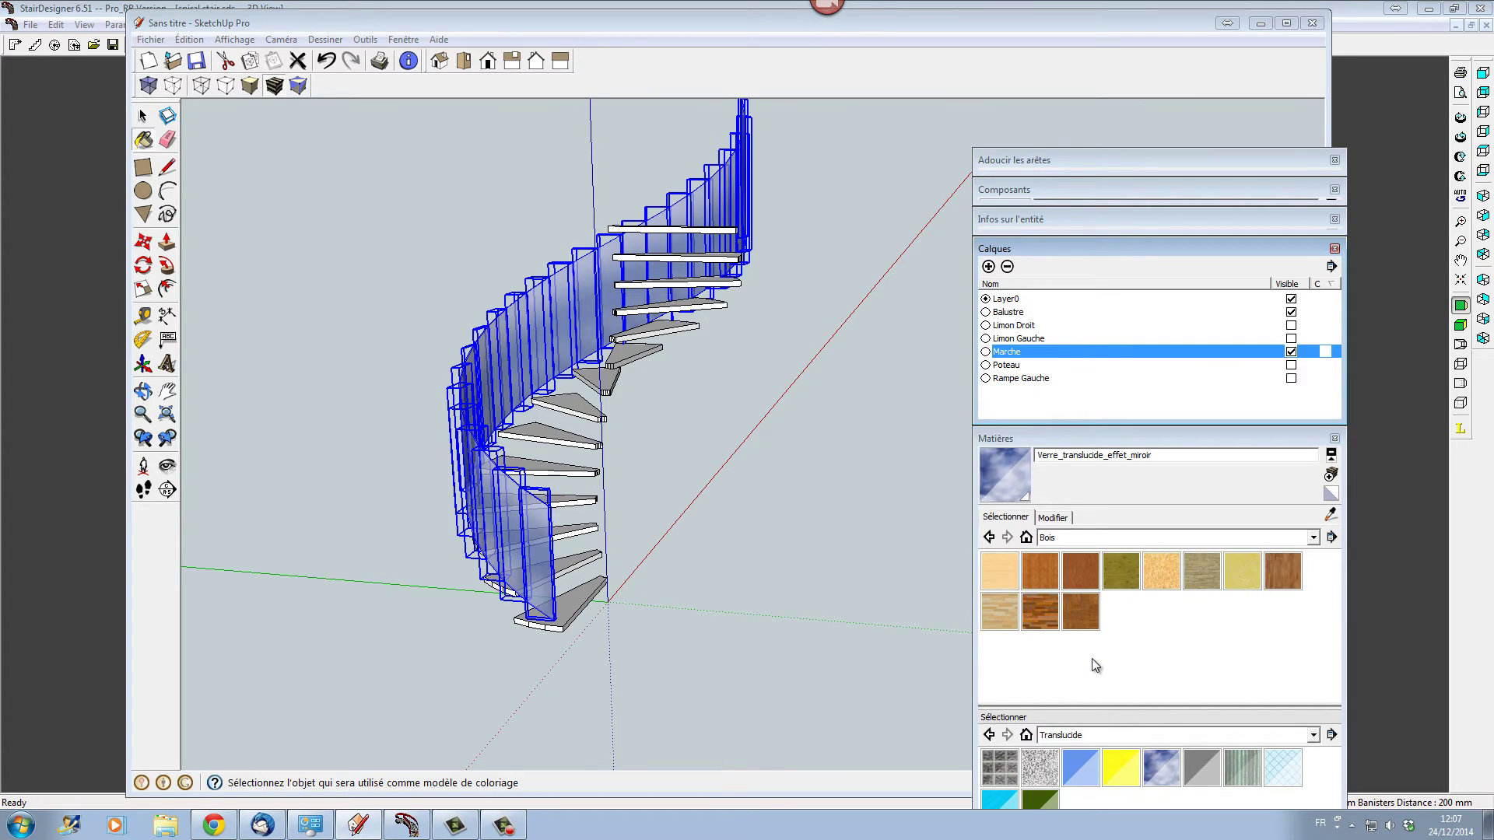
Paint the top seven treads in Bois_cerisier_original cherry wood
left_click(1079, 587)
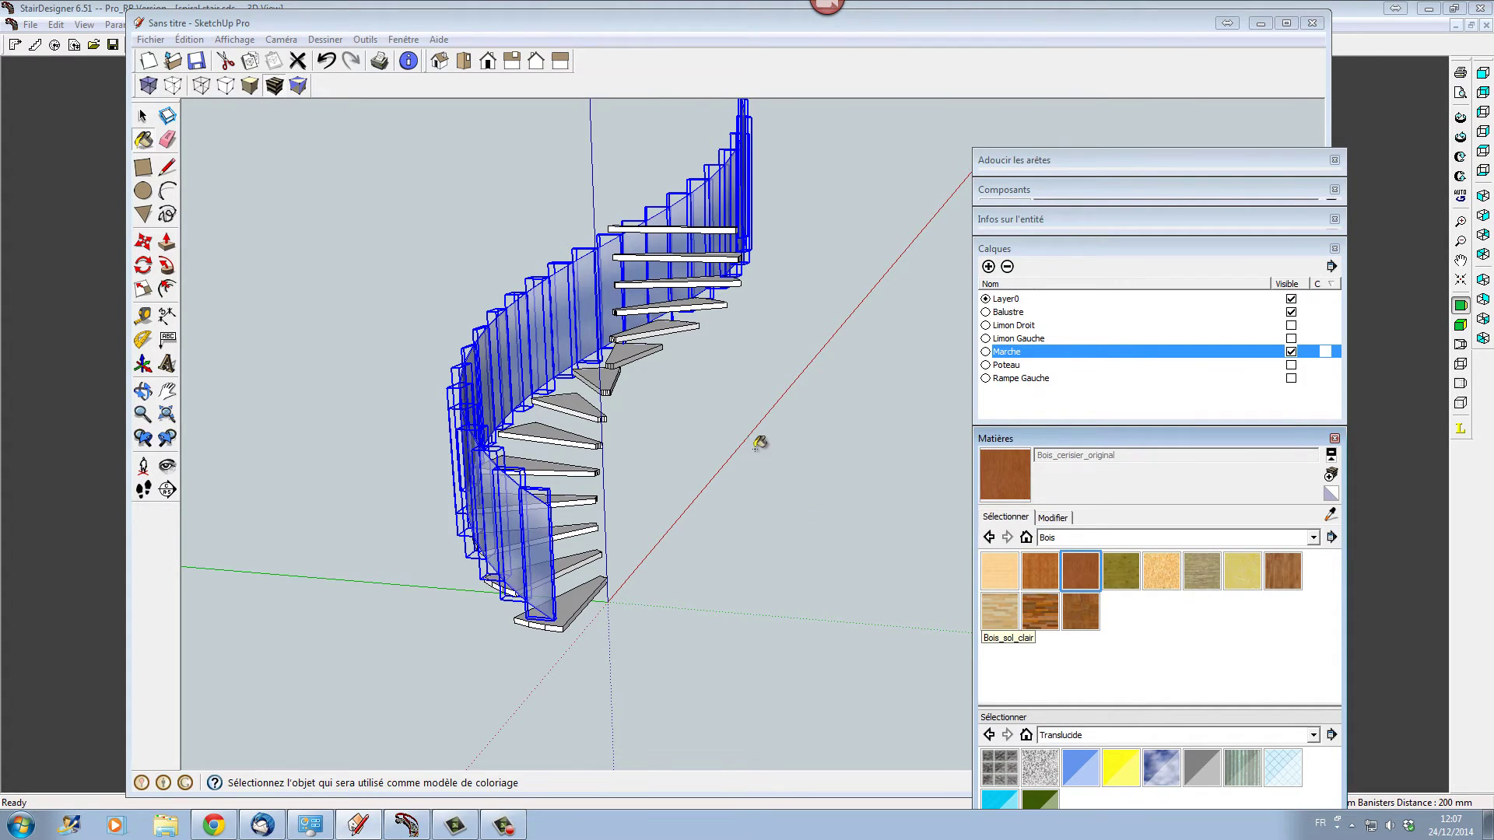
left_click(685, 229)
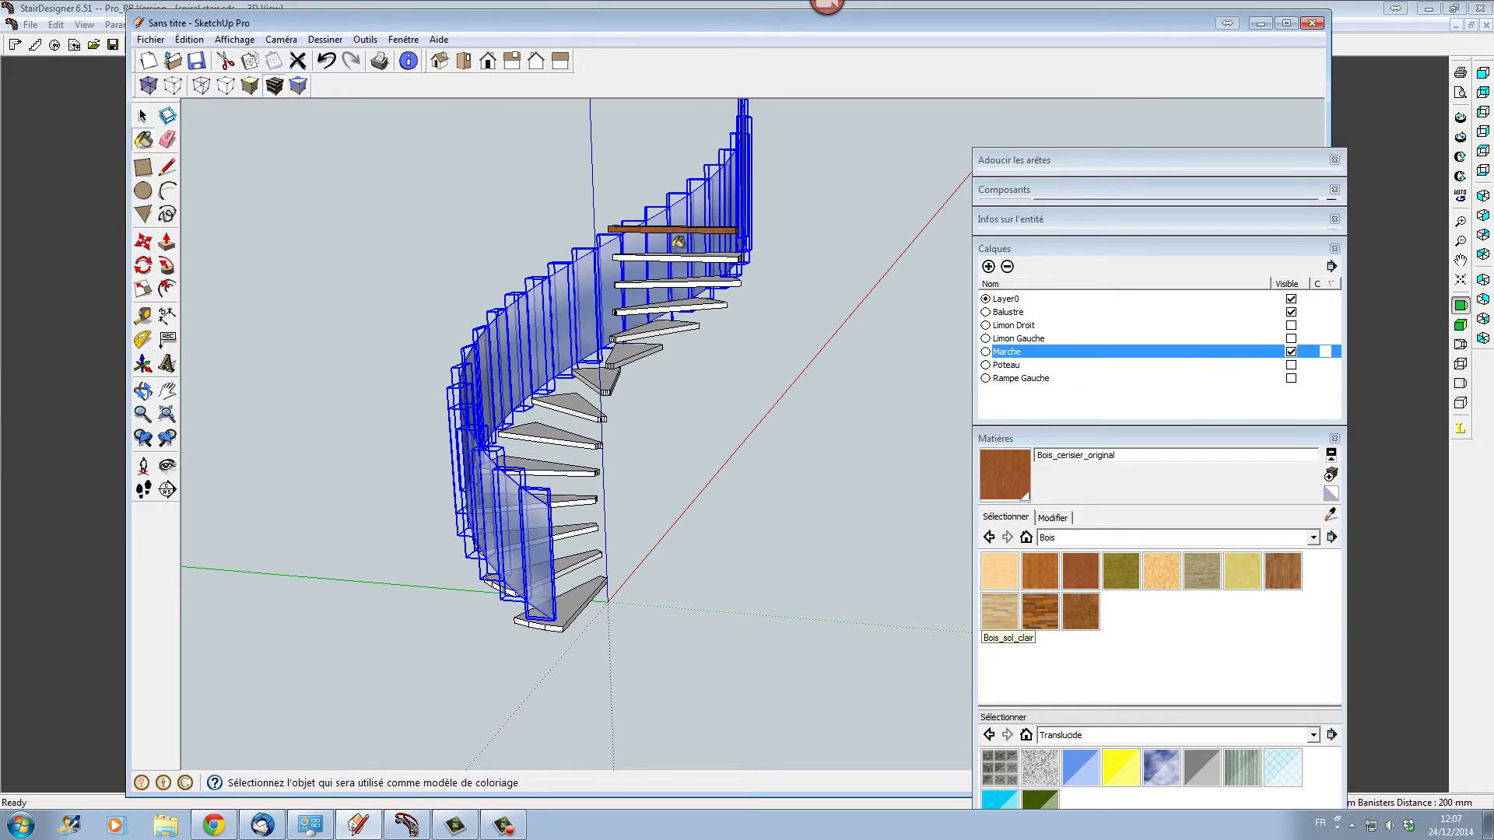
left_click(674, 256)
left_click(662, 282)
left_click(656, 306)
left_click(649, 330)
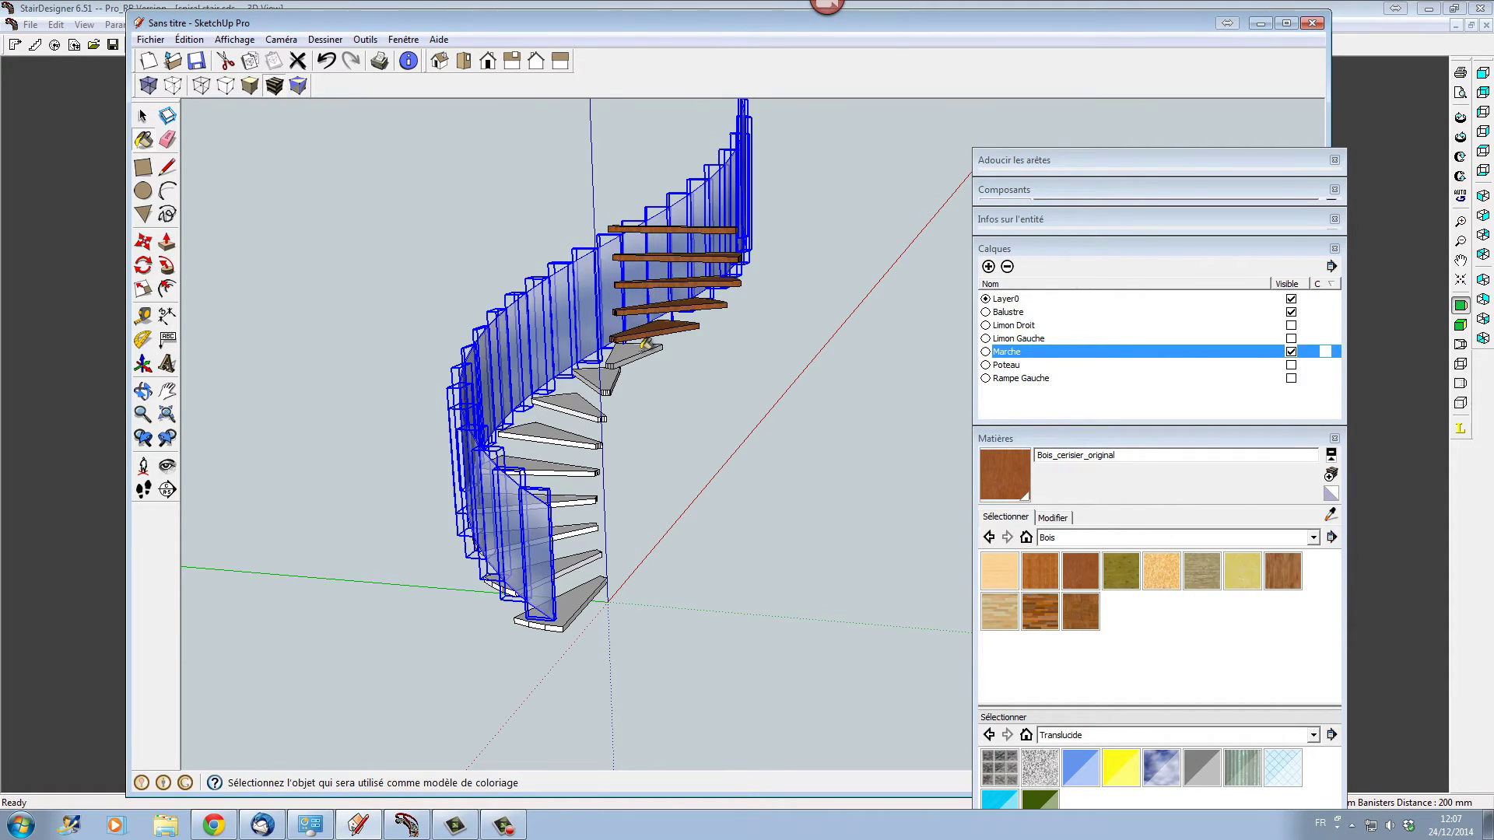
left_click(634, 354)
left_click(598, 381)
Paint the remaining treads down to the bottom in cherry wood and show the Poteau layer
left_click(569, 406)
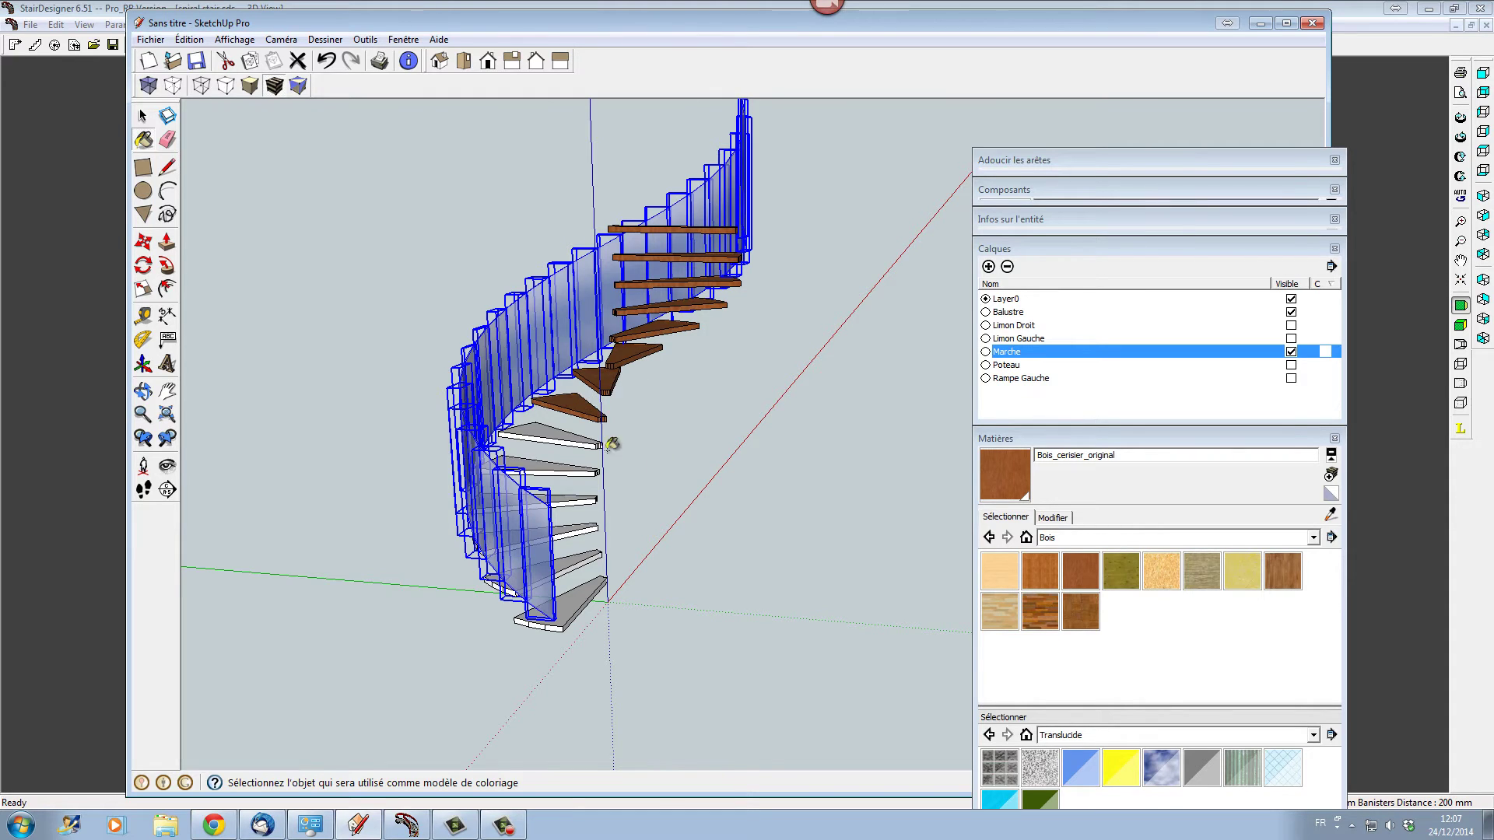
left_click(563, 430)
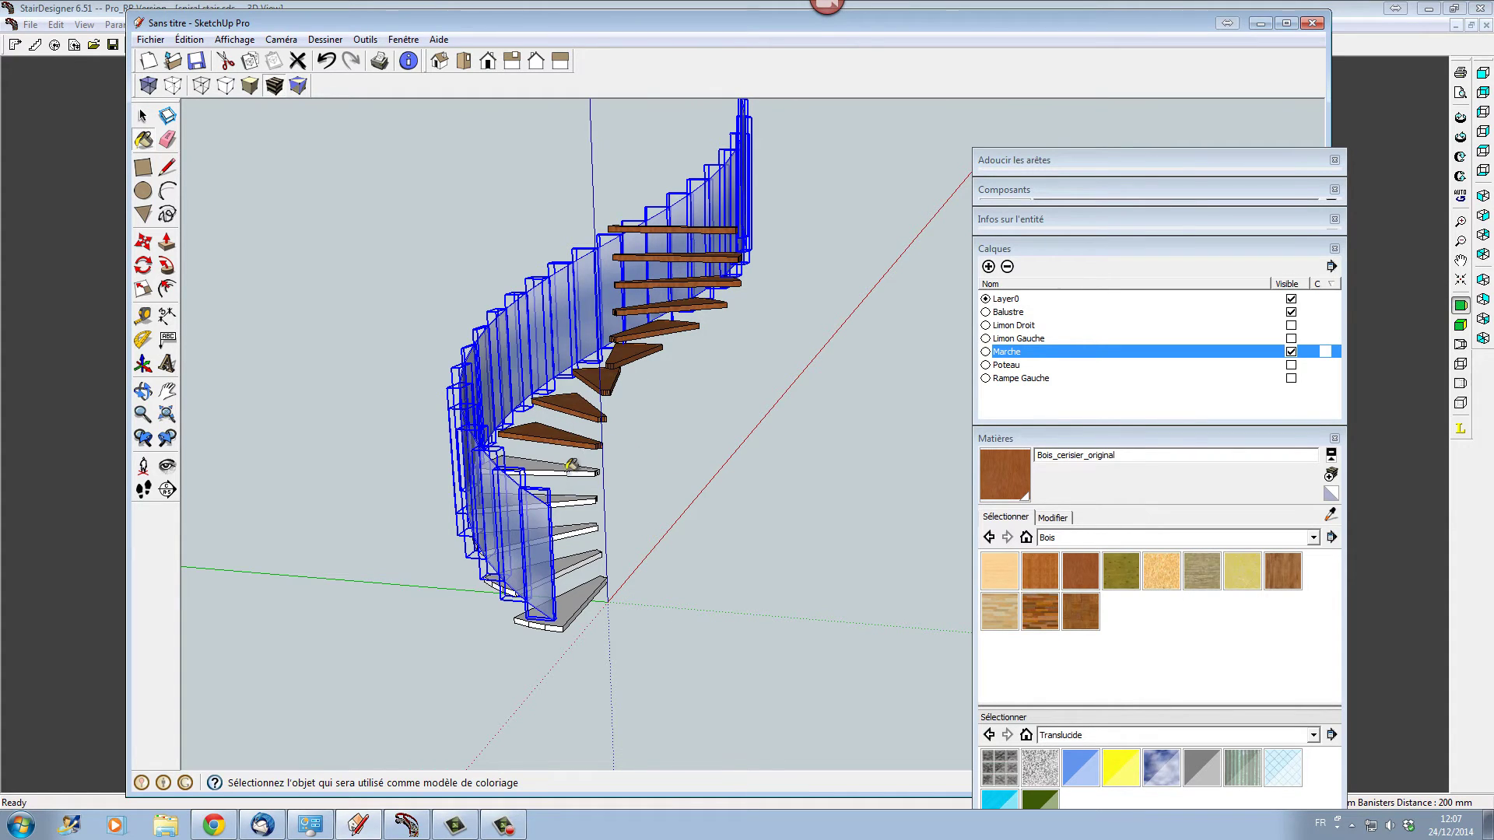
left_click(569, 466)
left_click(577, 502)
left_click(580, 522)
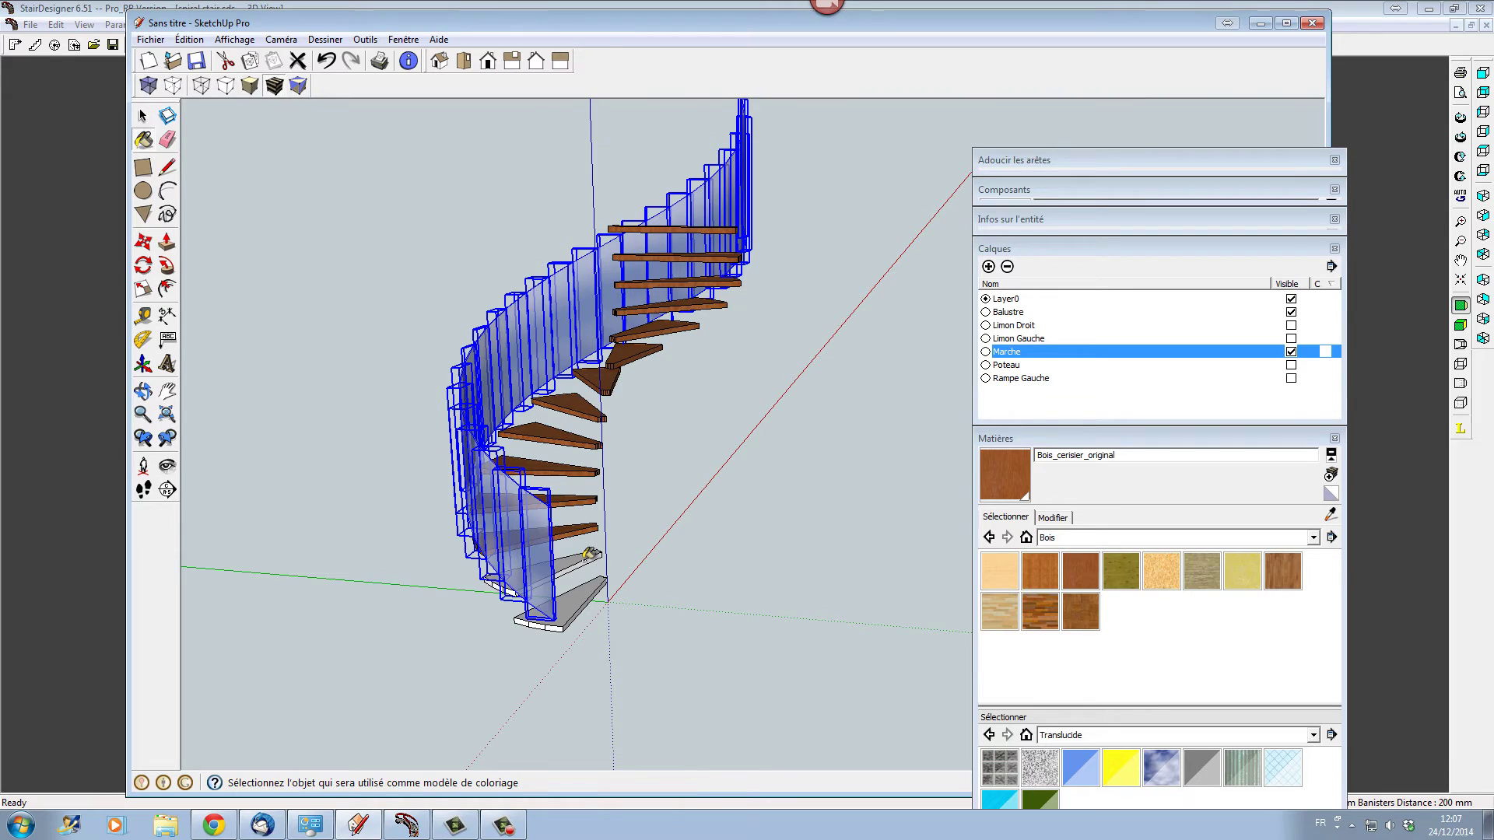
left_click(588, 557)
left_click(598, 586)
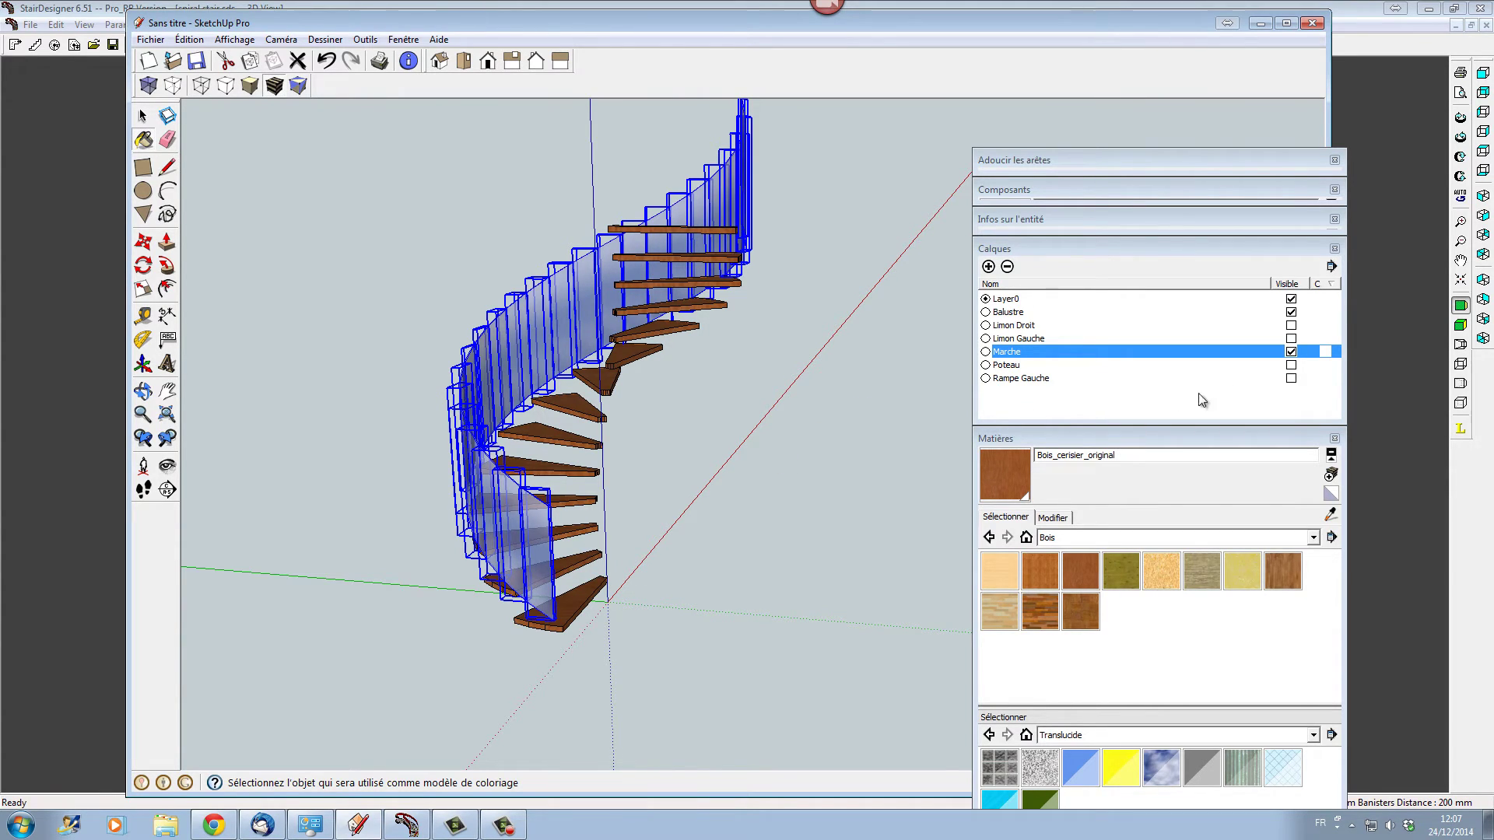
left_click(1291, 365)
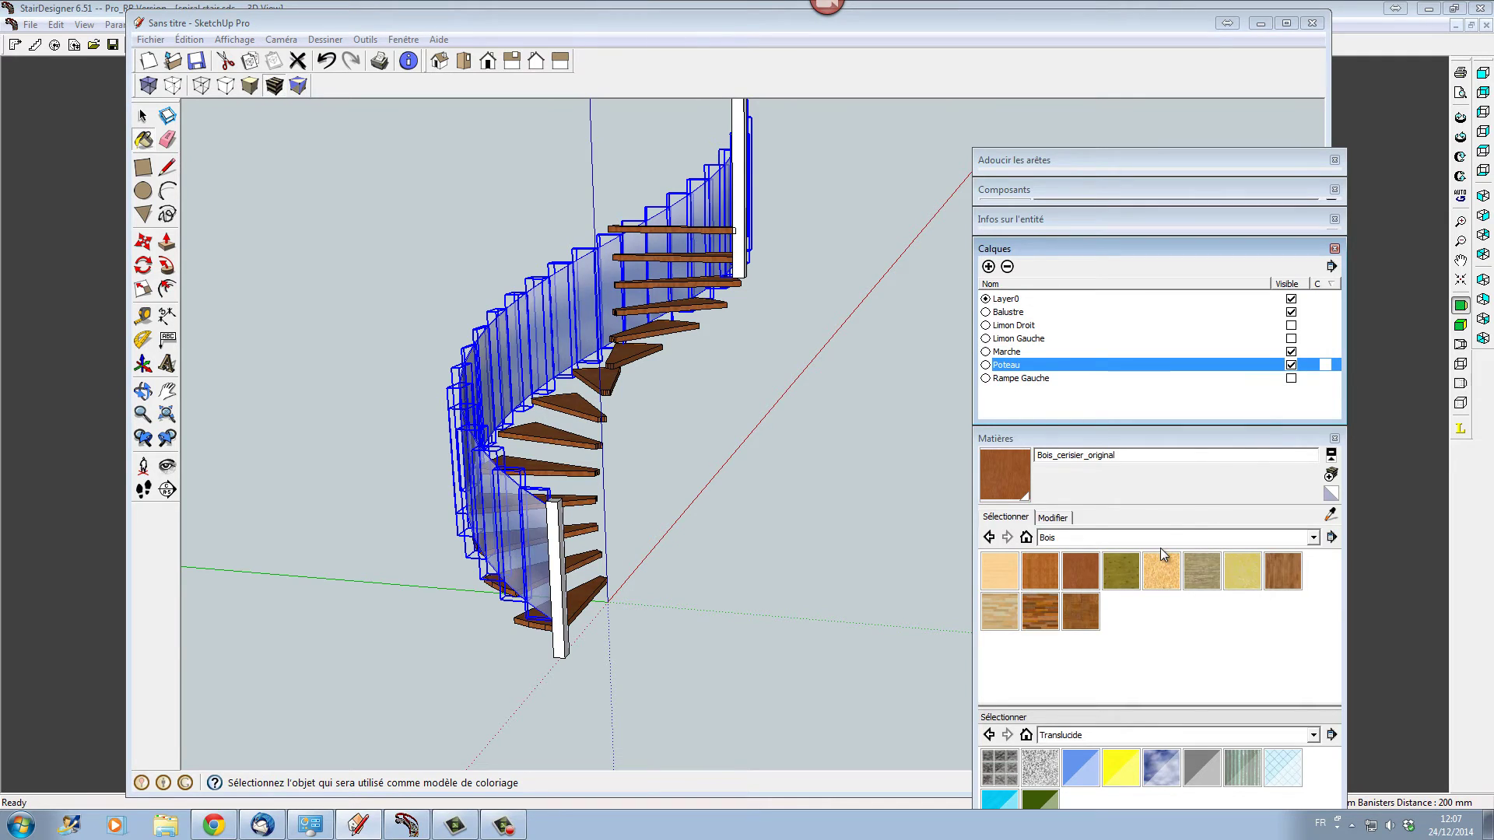
Paint both Poteau posts and the newly shown Rampe Gauche handrail in light Matière1 wood
left_click(1009, 571)
left_click(744, 129)
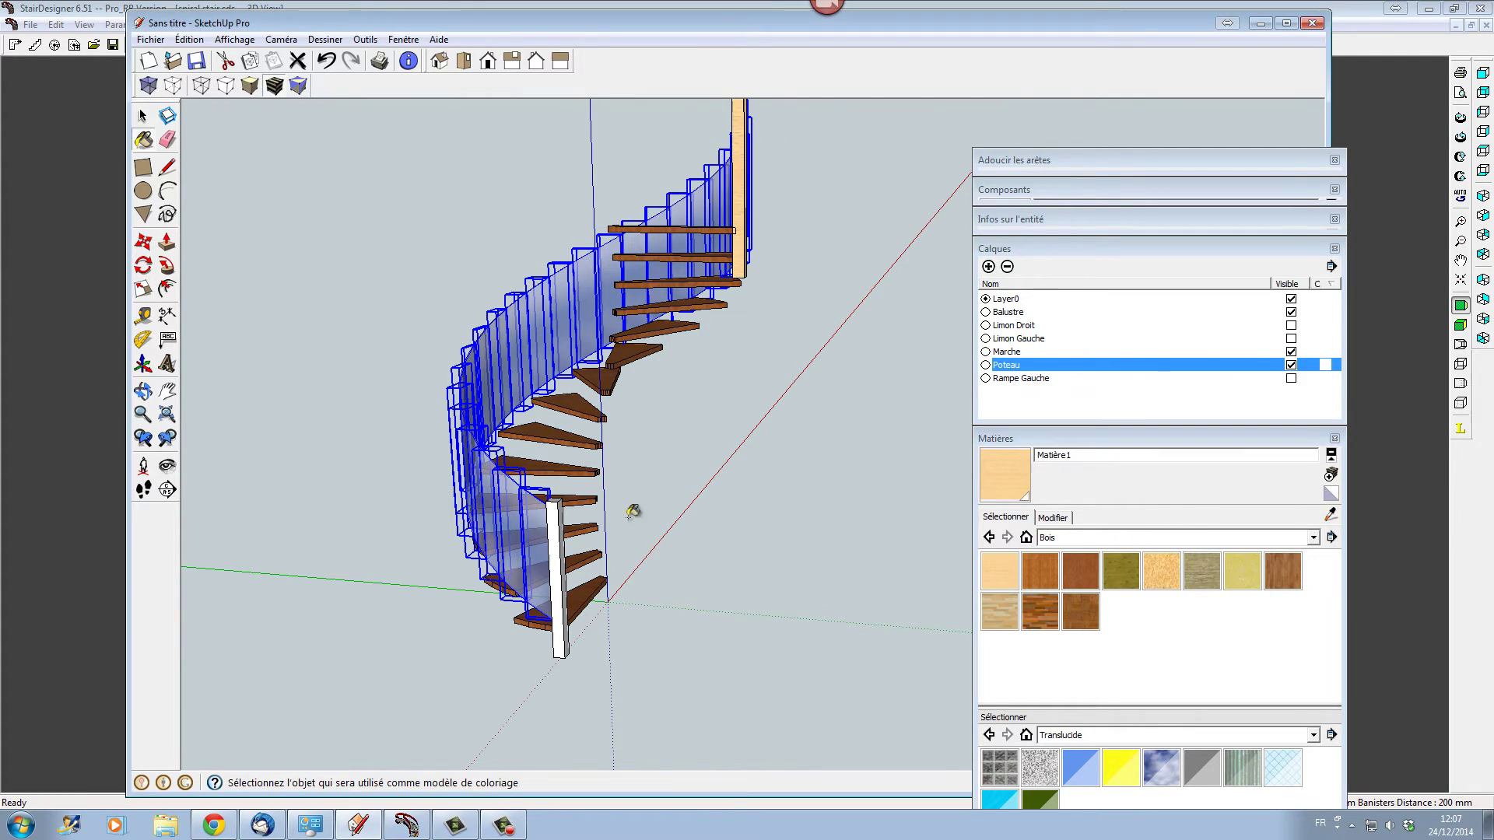
left_click(554, 517)
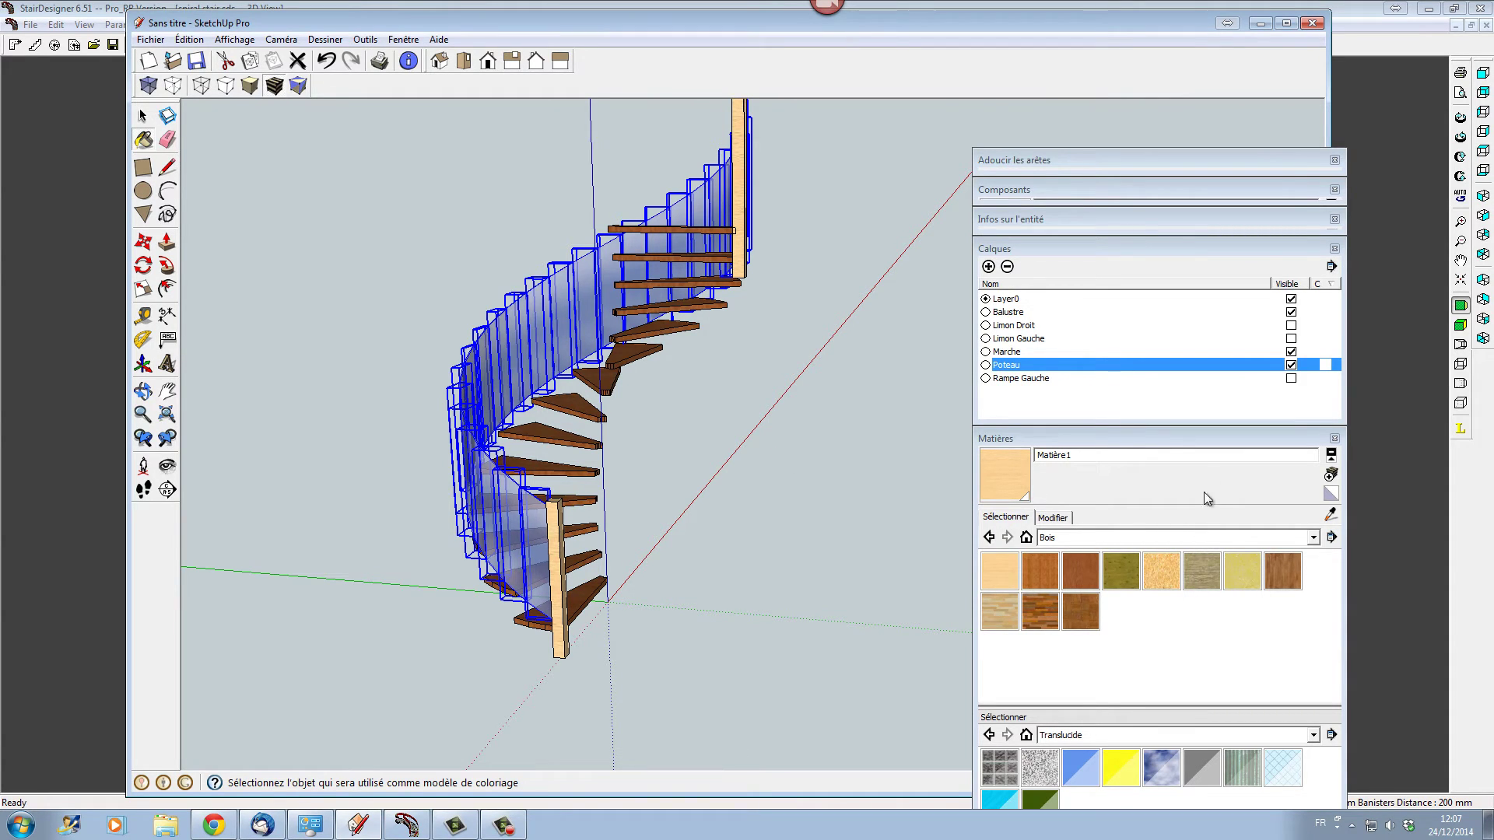
left_click(1291, 378)
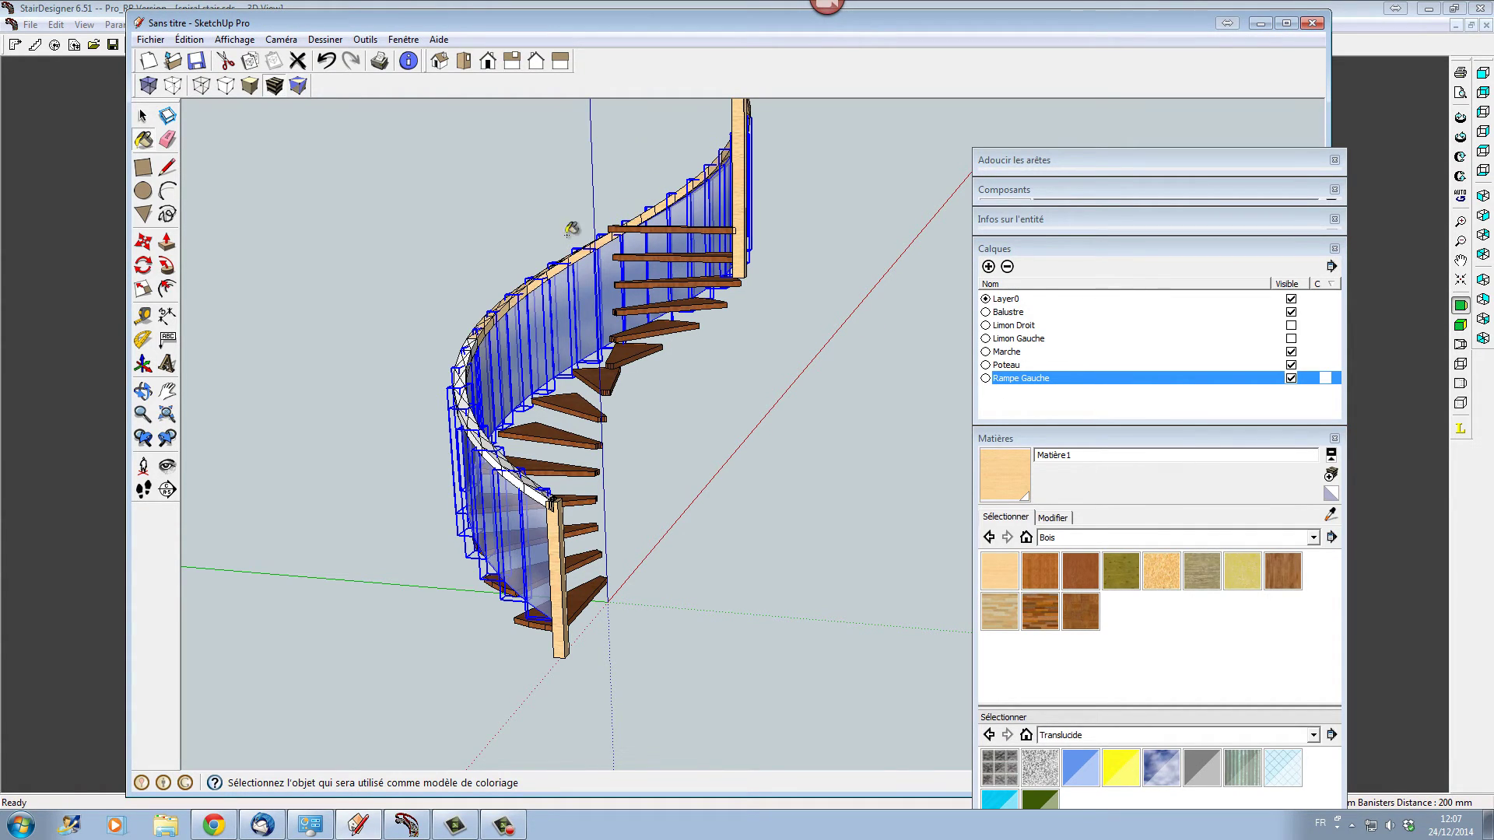
left_click(465, 353)
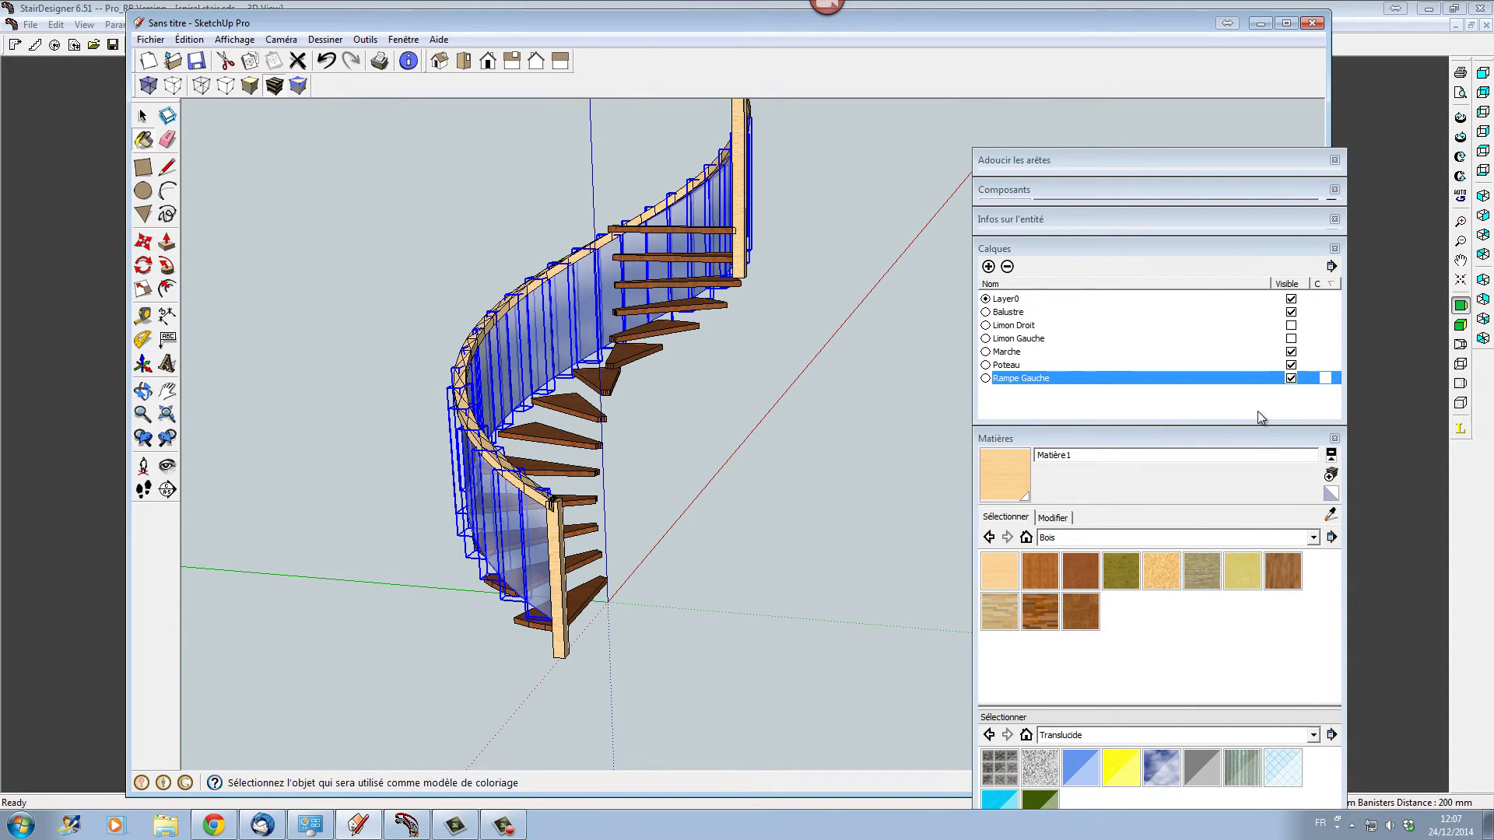
Show the Limon Droit and Limon Gauche stringers and paint both in light Matière1 wood
left_click(1291, 325)
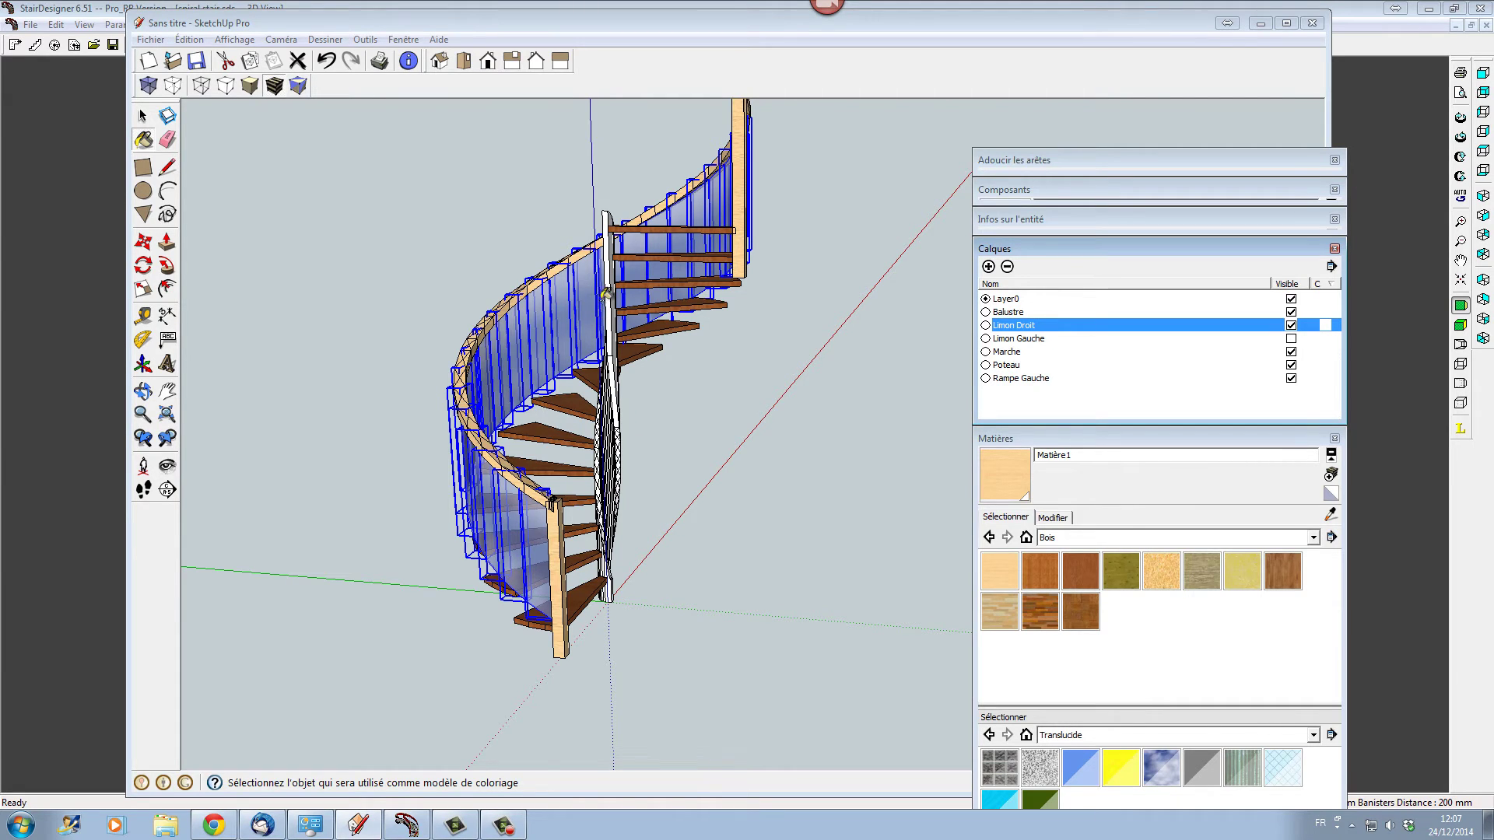
left_click(606, 210)
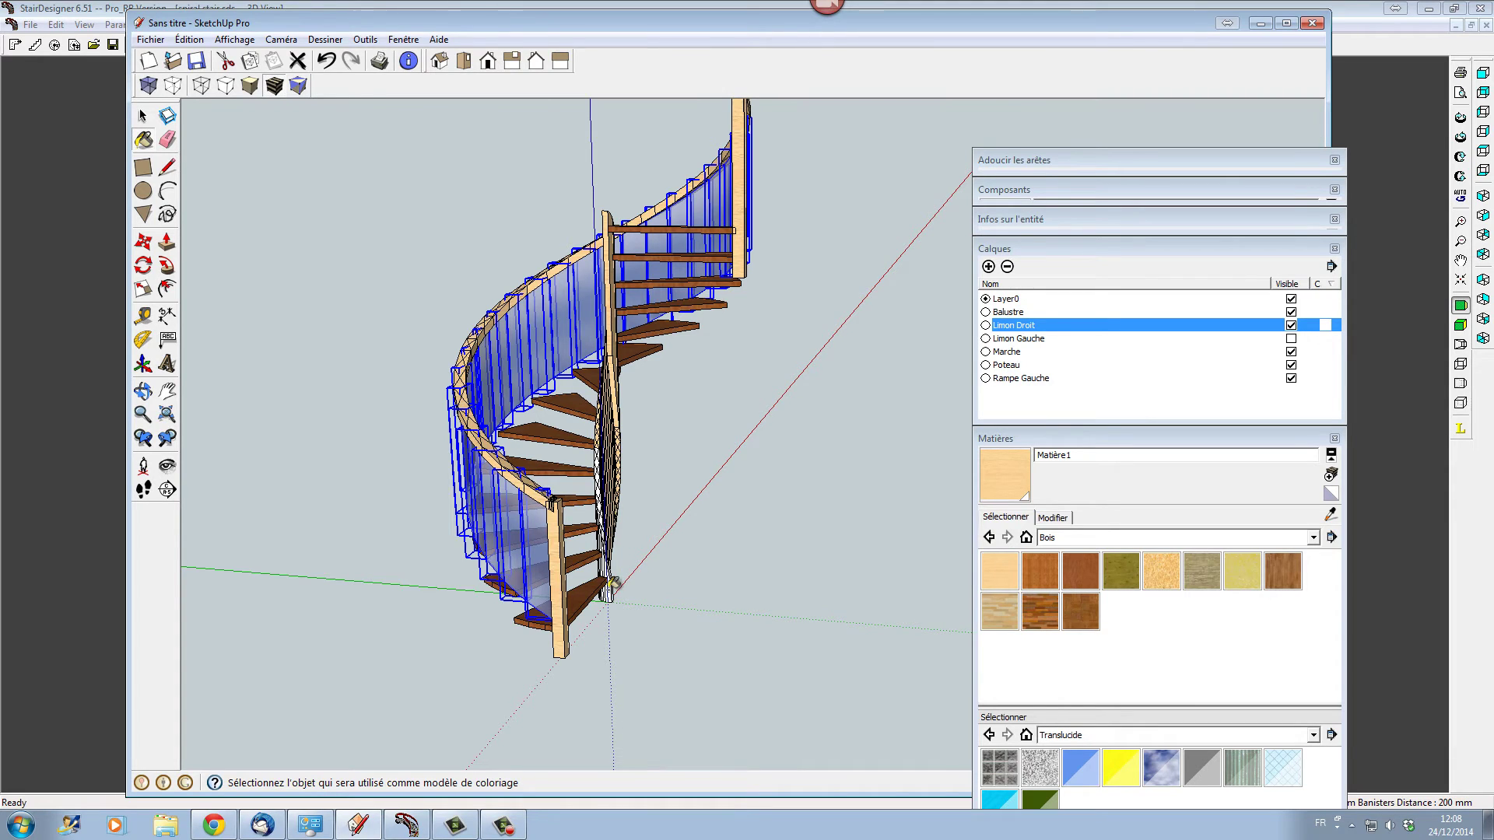
left_click(604, 505)
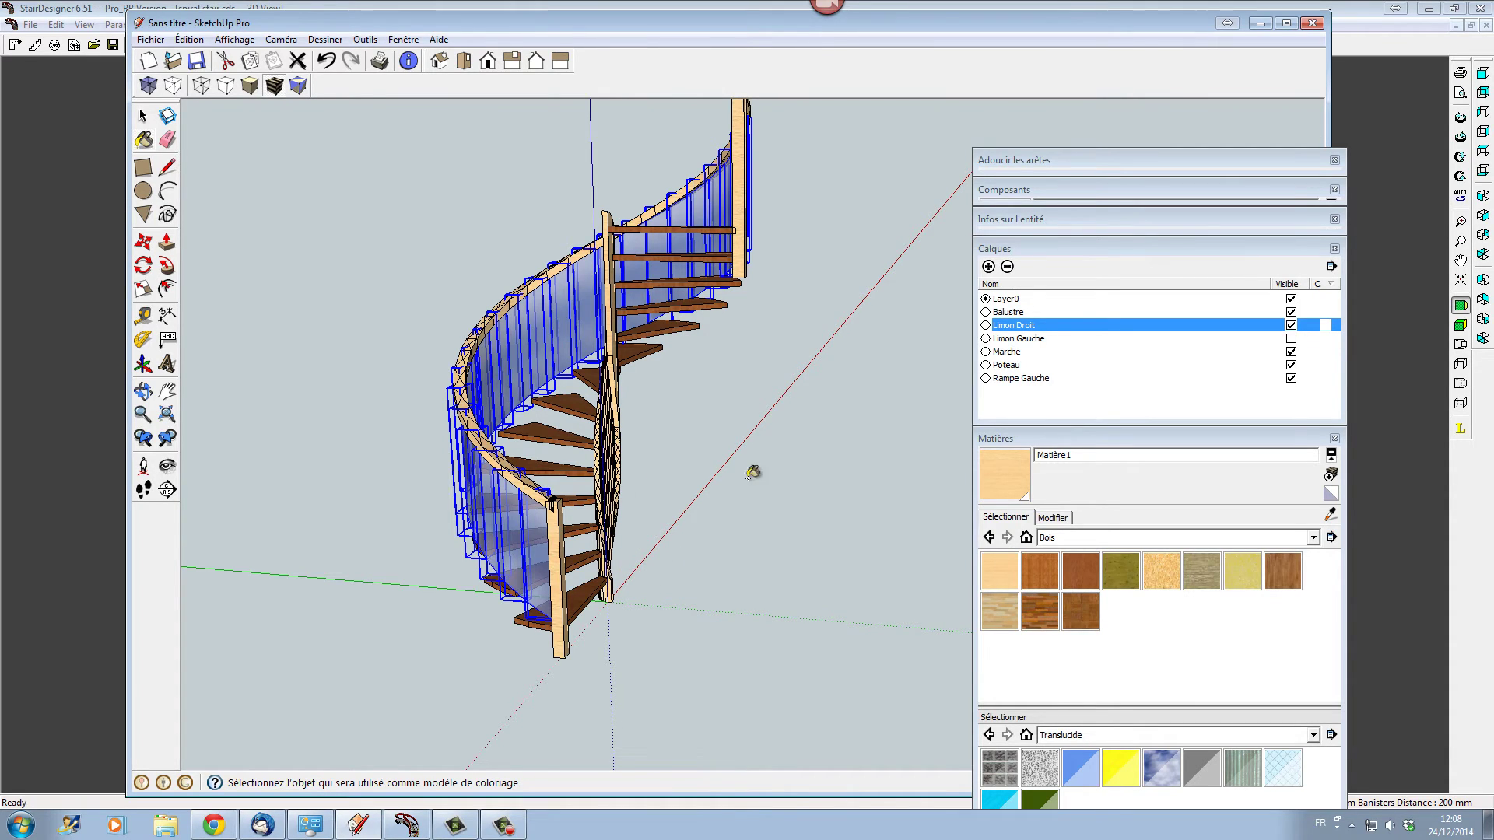
left_click(1291, 339)
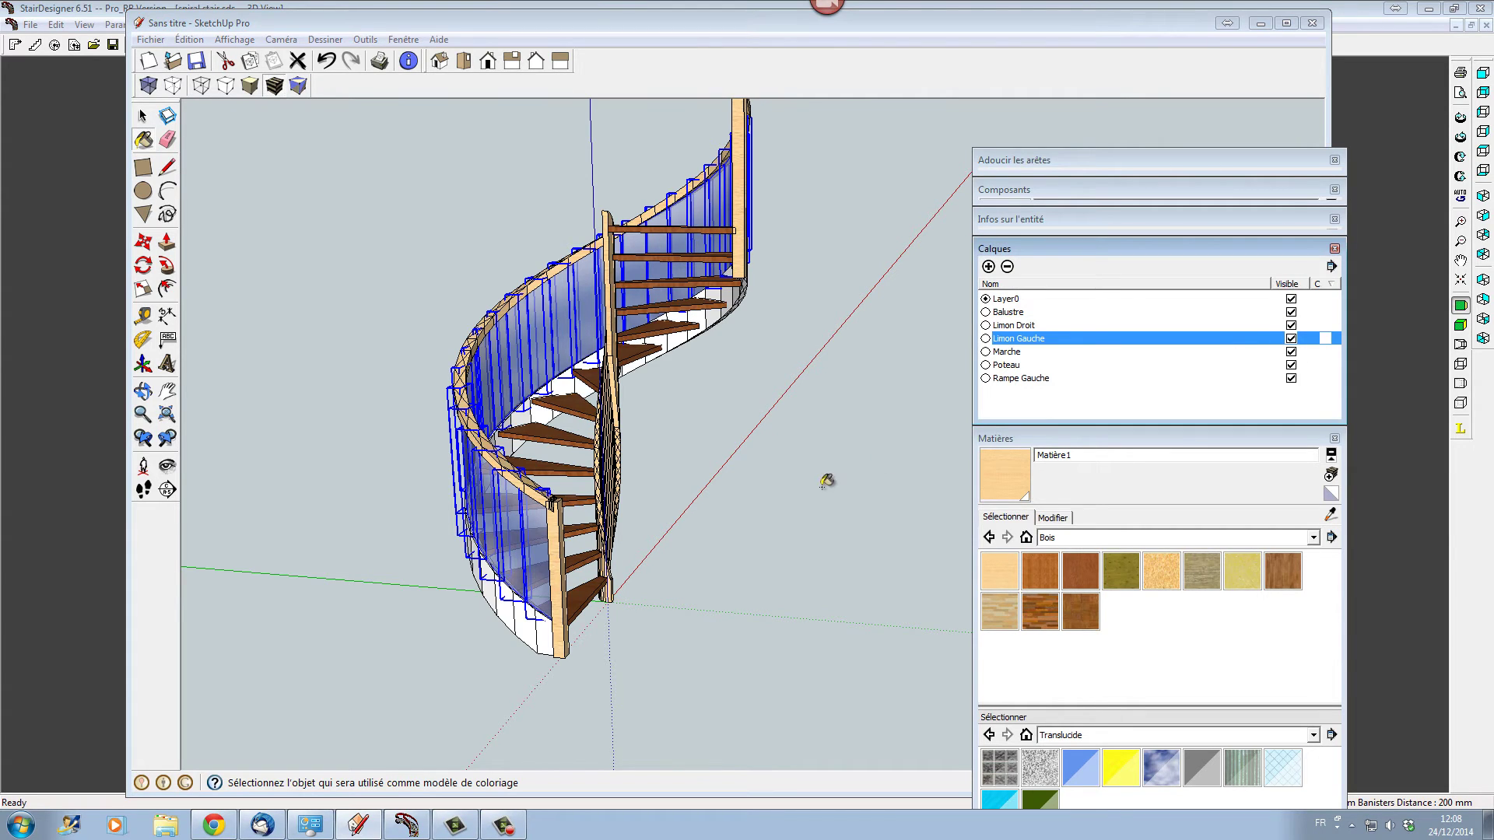
left_click(547, 646)
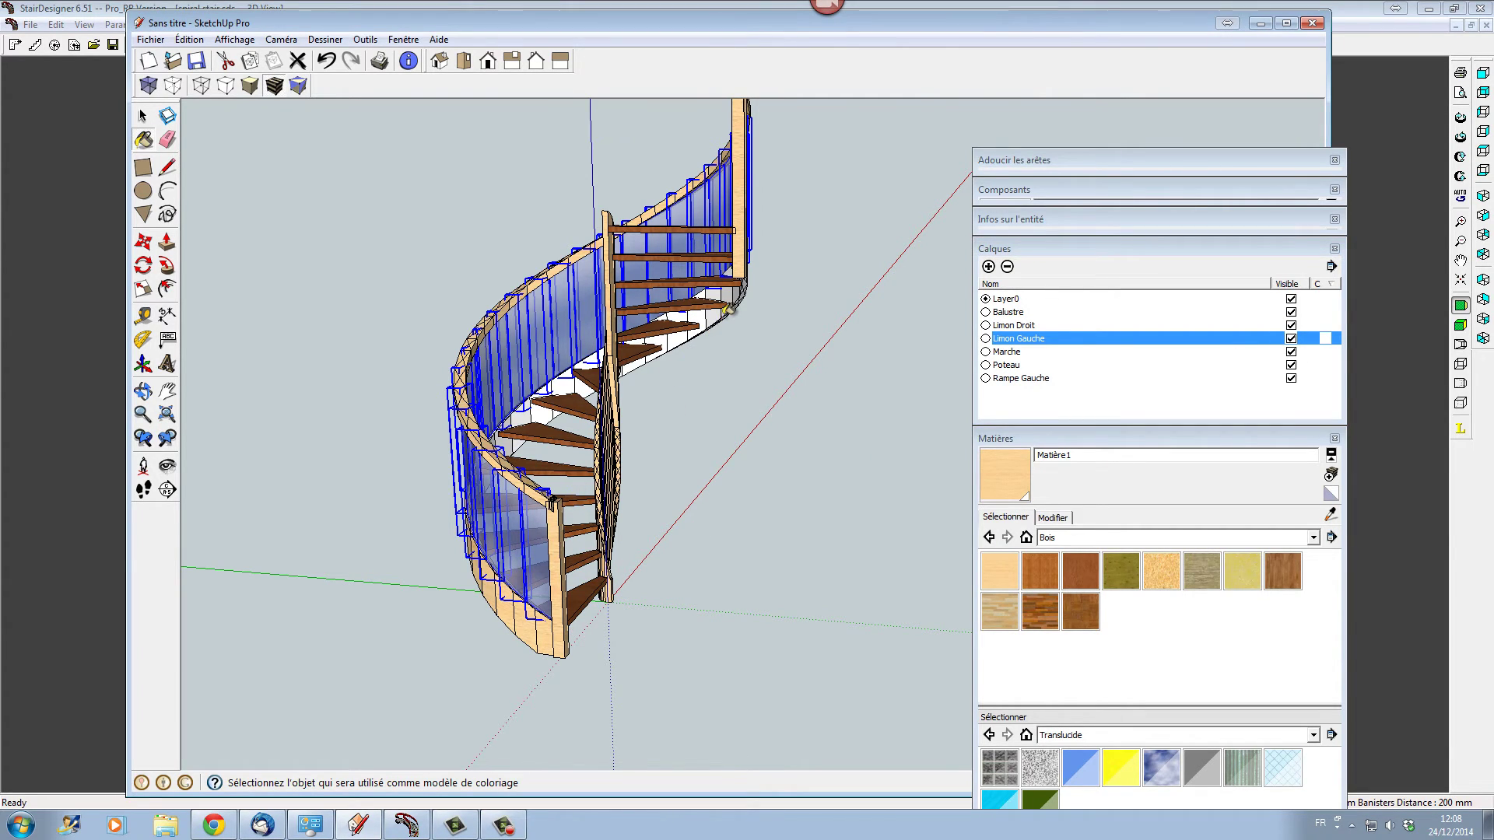
left_click(715, 335)
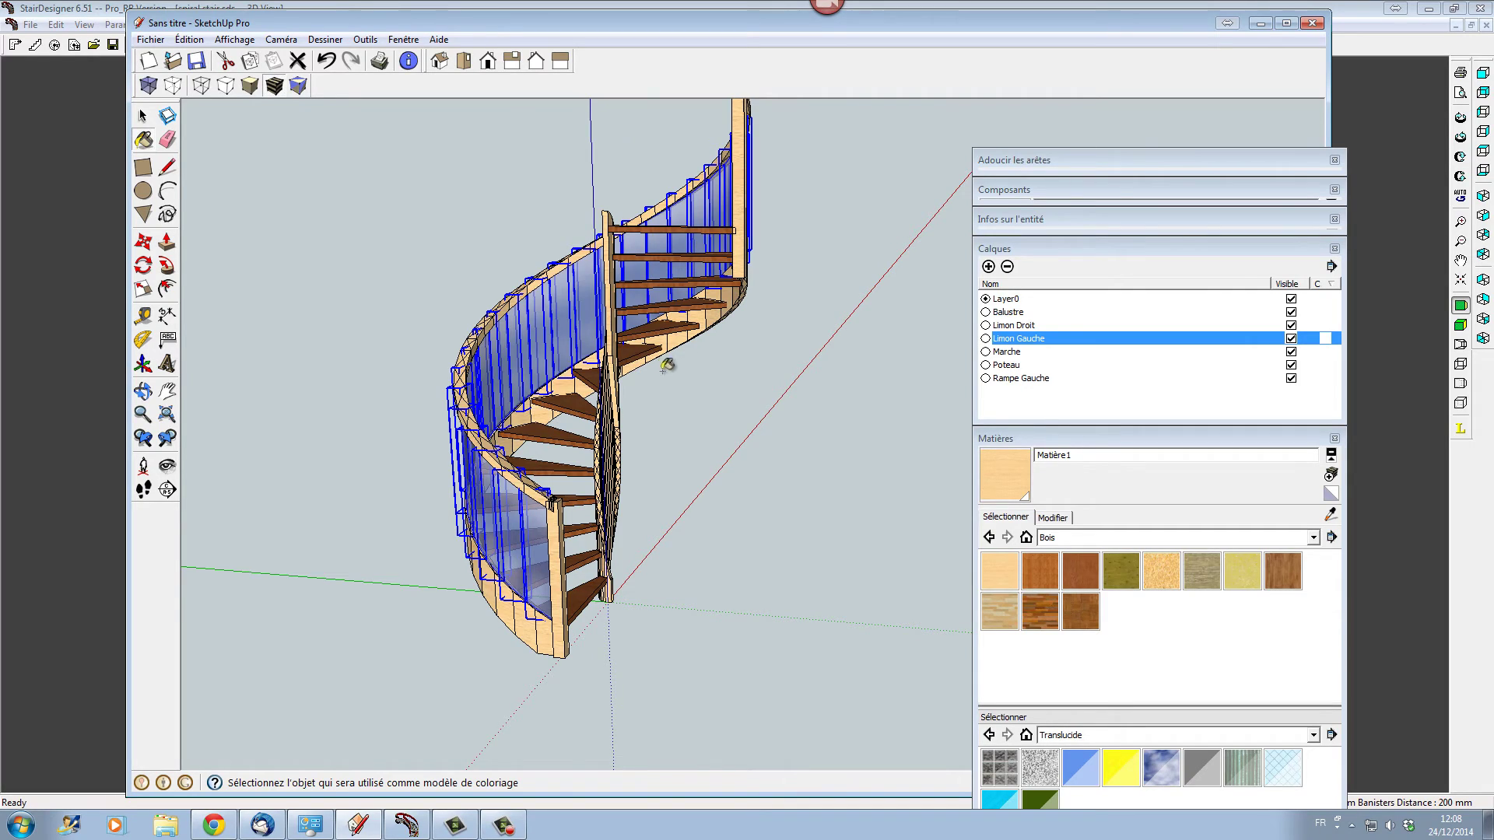
mouse_move(637, 576)
middle_mouse_down()
mouse_move(1028, 530)
mouse_move(872, 498)
mouse_move(770, 439)
mouse_move(779, 428)
mouse_move(526, 498)
mouse_move(685, 483)
mouse_move(767, 440)
middle_mouse_up()
Orbit around the finished staircase to inspect the glass balustrade and upper landing
middle_click_drag(862, 348, 769, 446)
scroll(750, 427, "up", 5)
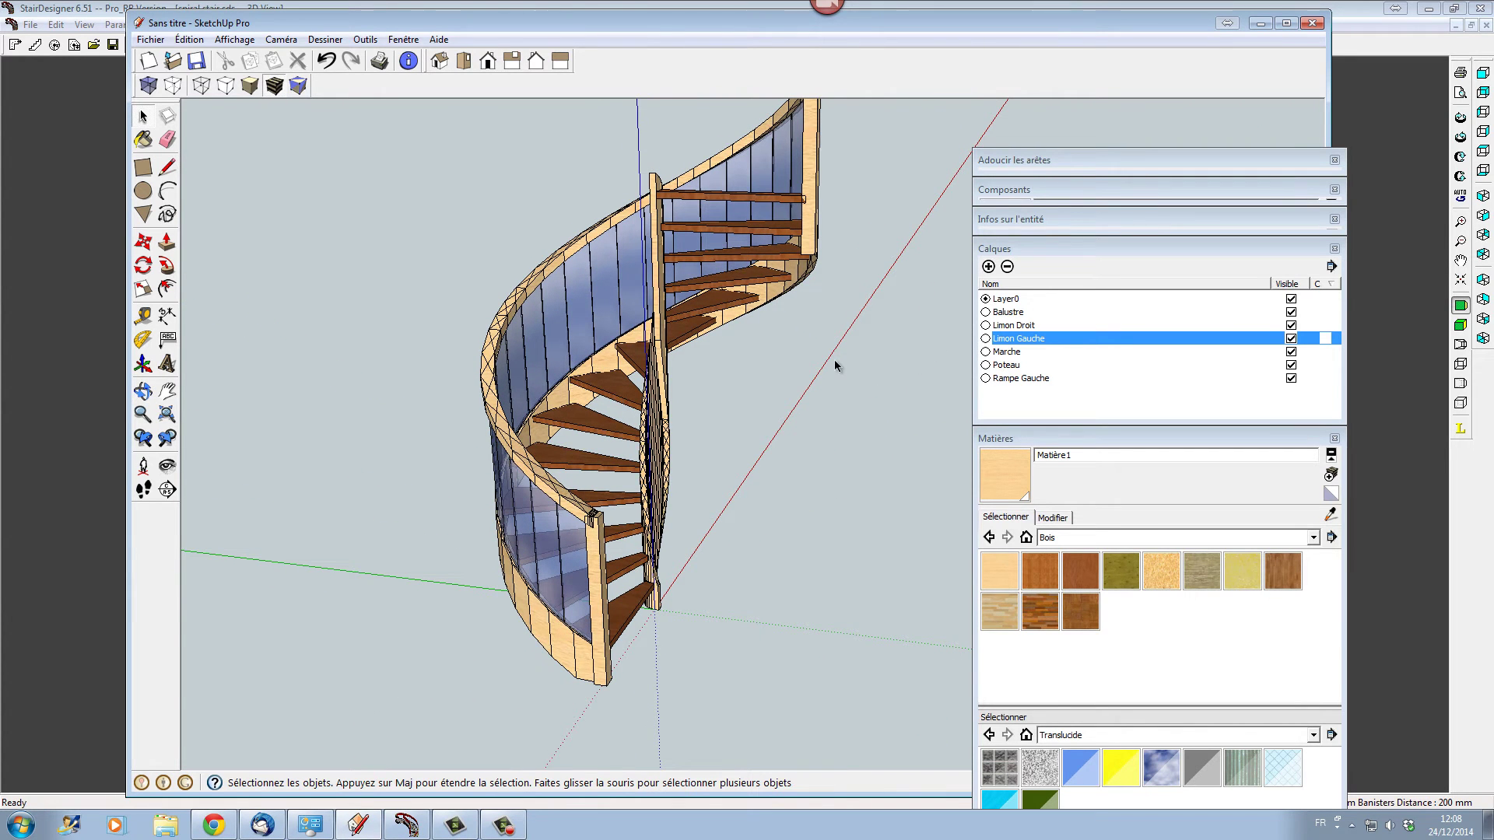
middle_click_drag(783, 442, 697, 342)
middle_click_drag(674, 577, 743, 710)
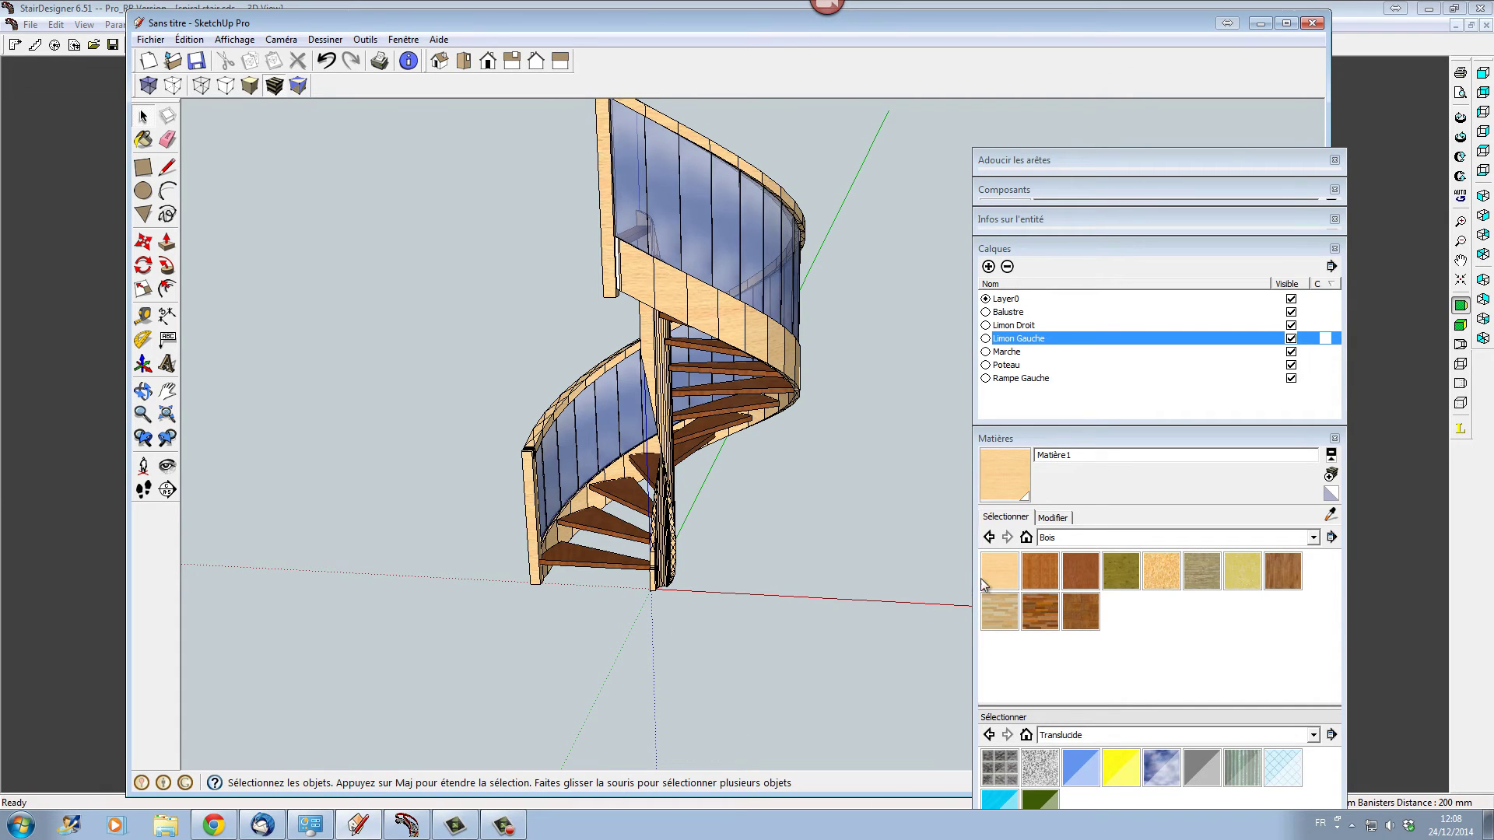
mouse_move(633, 243)
middle_mouse_down()
mouse_move(663, 309)
mouse_move(630, 245)
middle_mouse_up()
Open the Adoucir les arêtes panel, showing 64,2° between normals with Lisser les normales on
key("b")
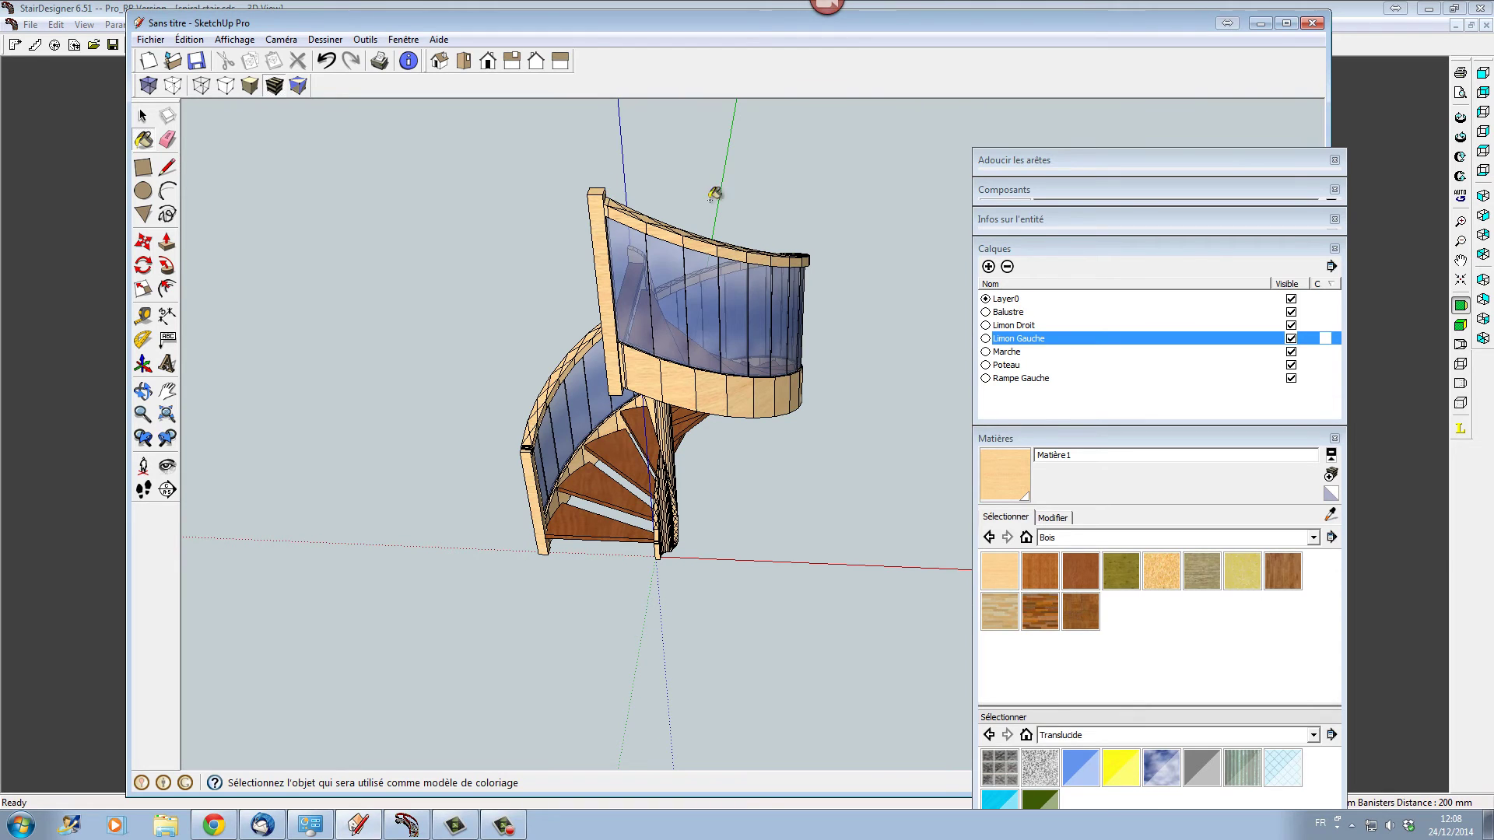
middle_click_drag(632, 492, 818, 376)
key("space")
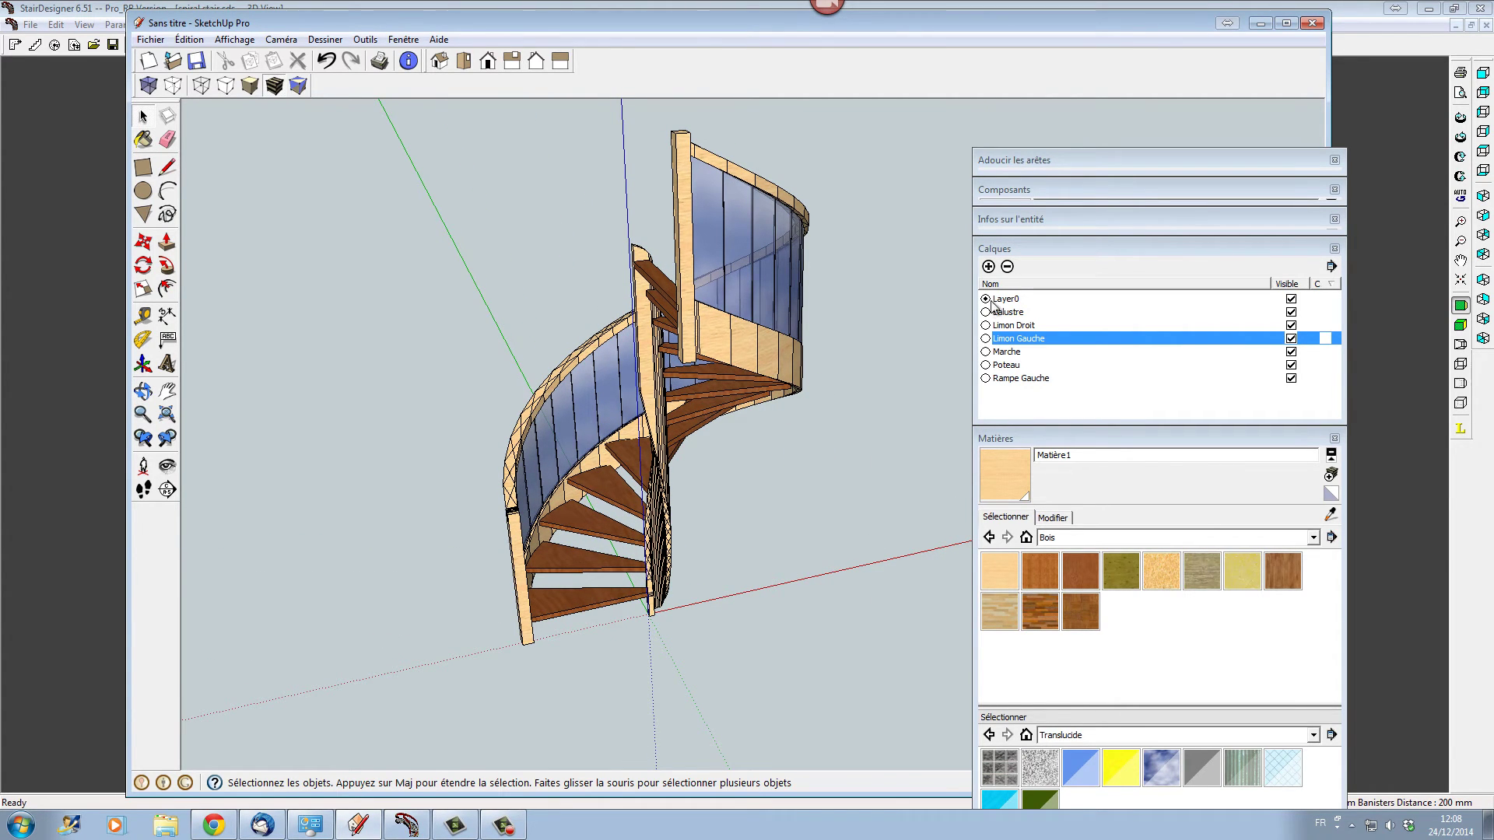
left_click(1075, 165)
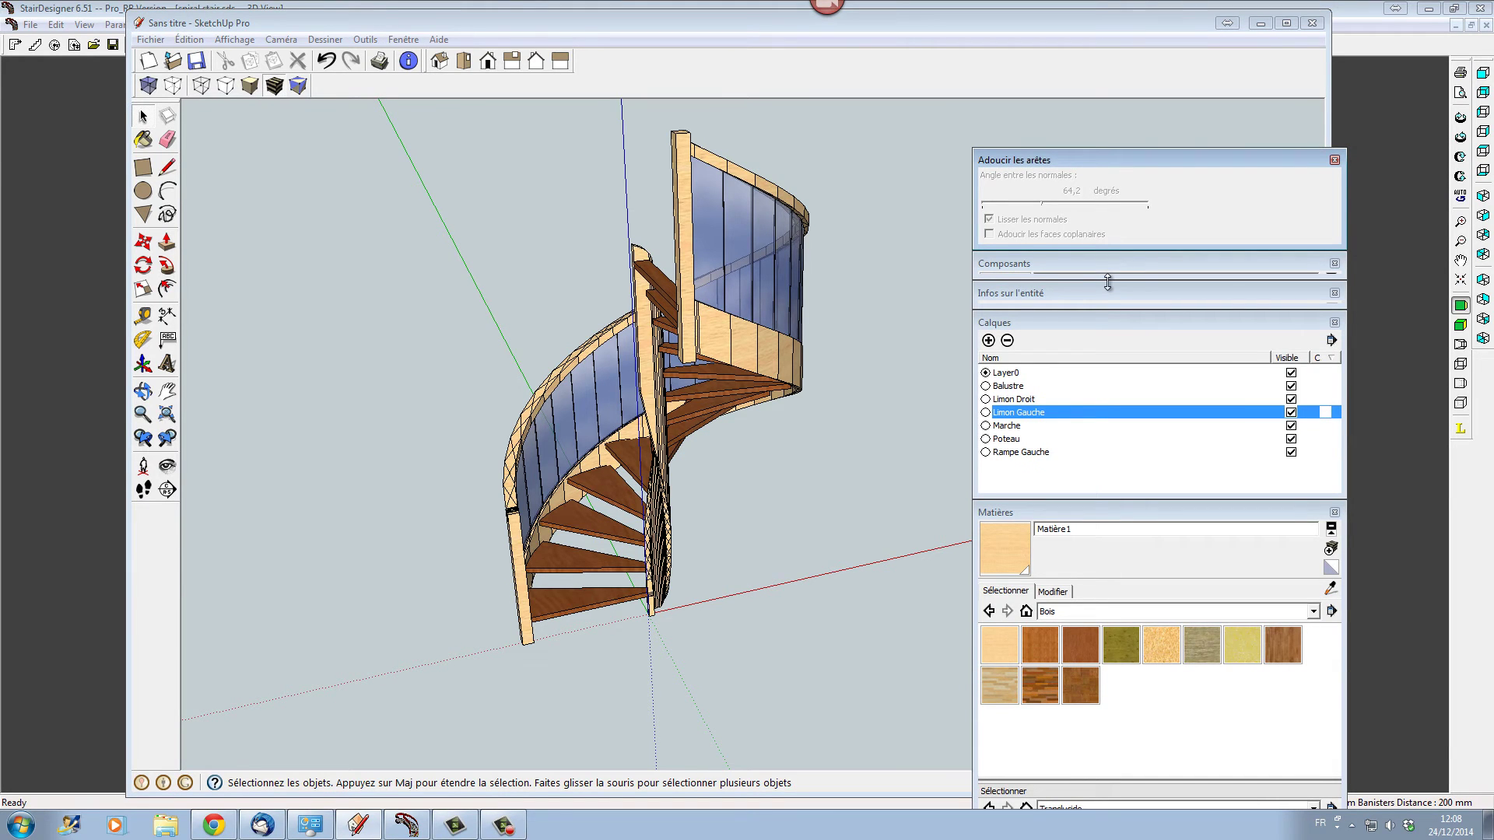
Select the entire staircase and soften its edges at 64,2° with Lisser les normales
left_click(867, 117)
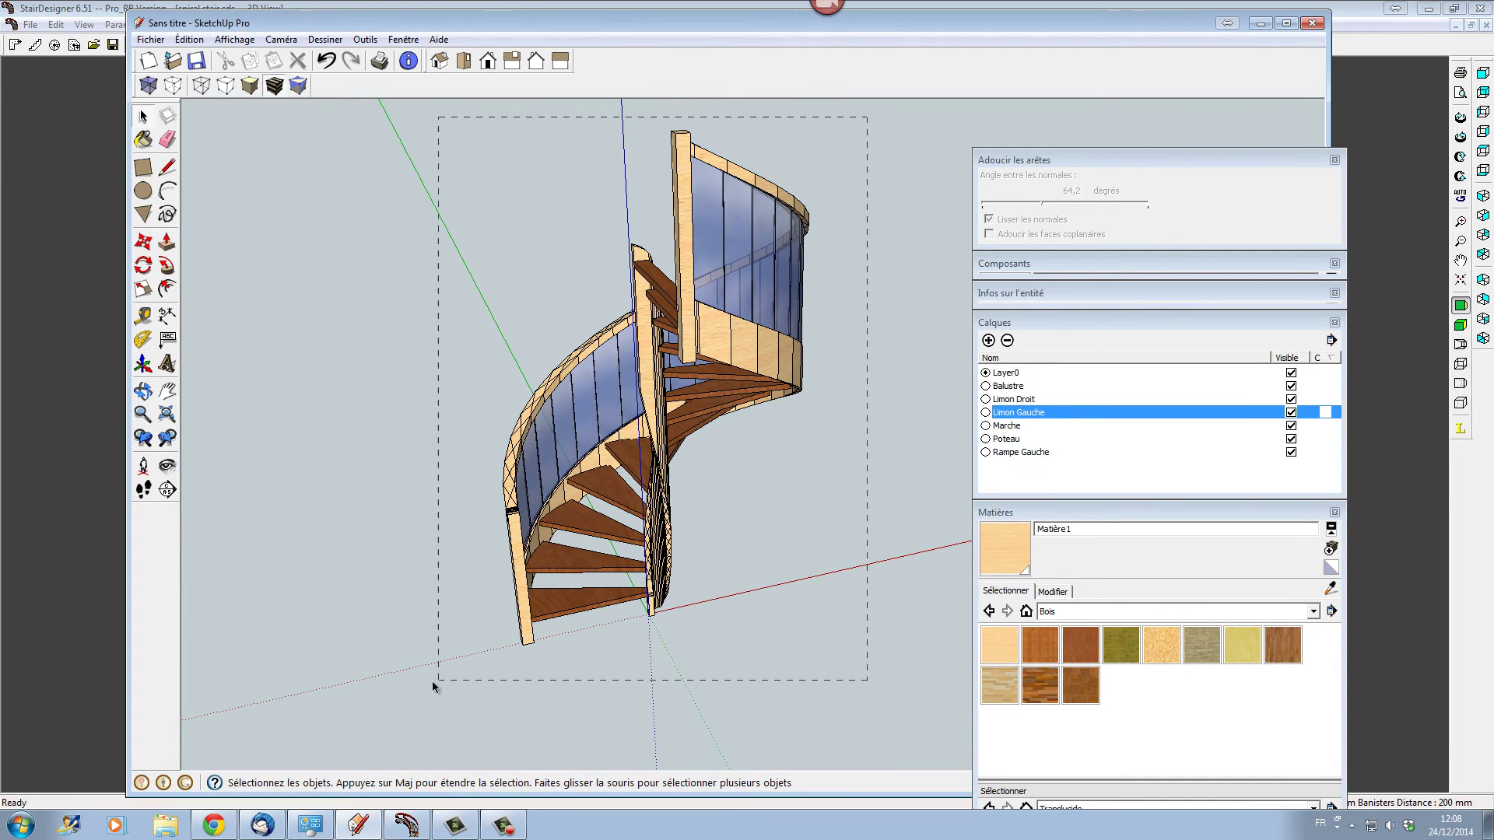
left_click_drag(436, 684, 437, 683)
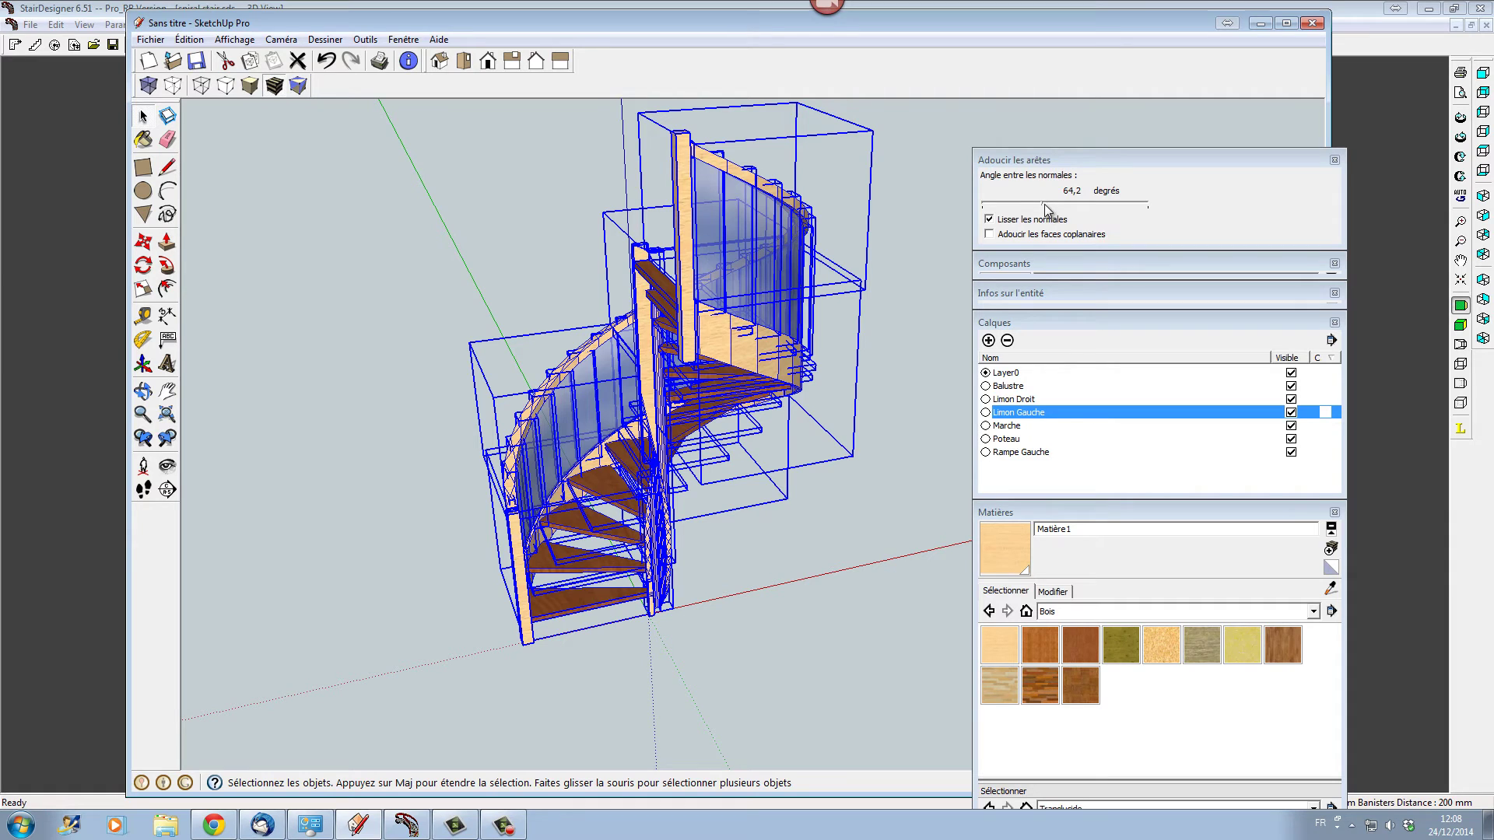
left_click(1045, 208)
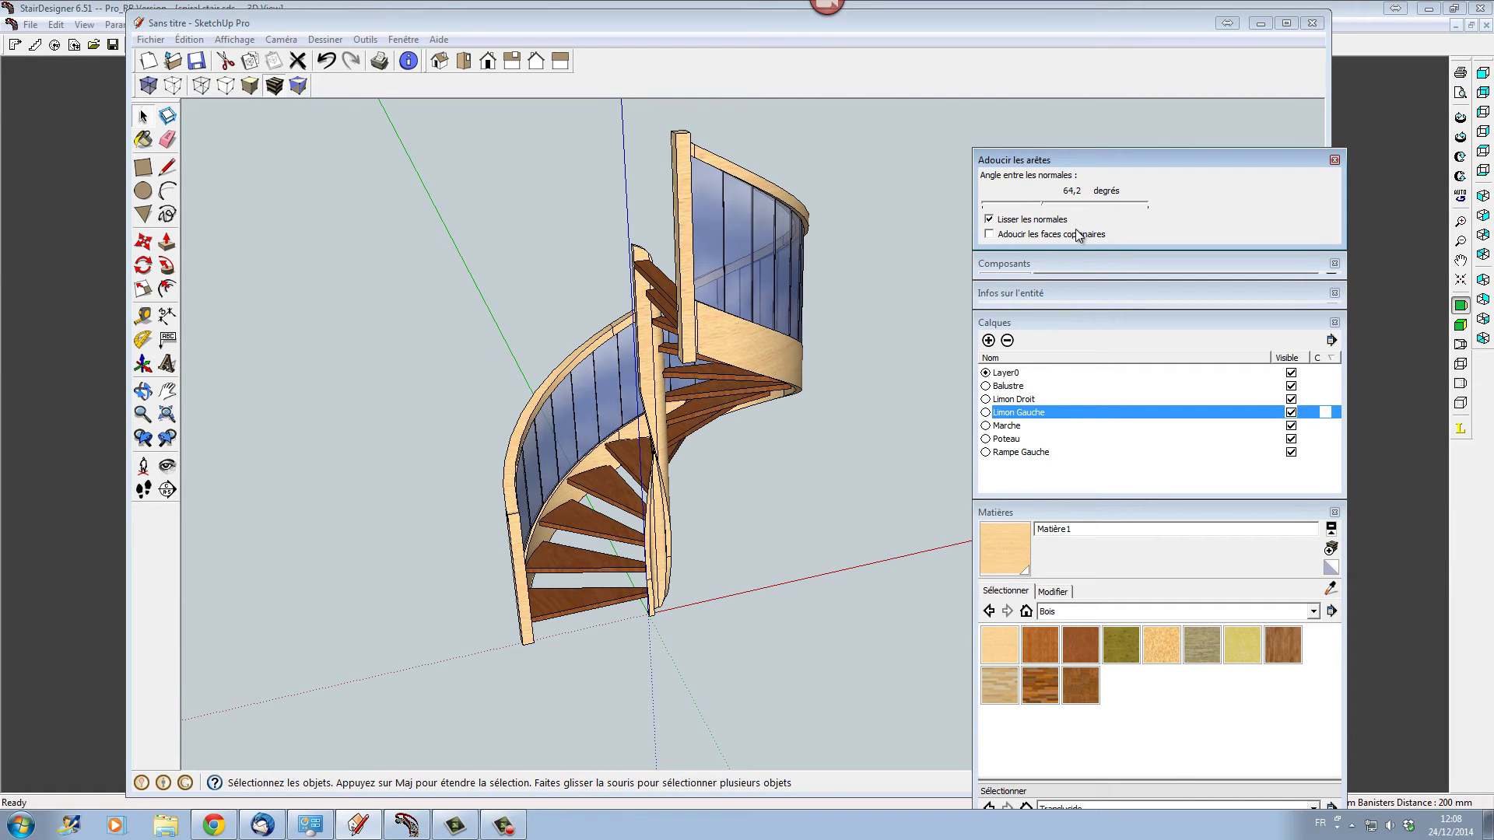
mouse_move(741, 456)
middle_mouse_down()
mouse_move(703, 506)
mouse_move(860, 493)
middle_mouse_up()
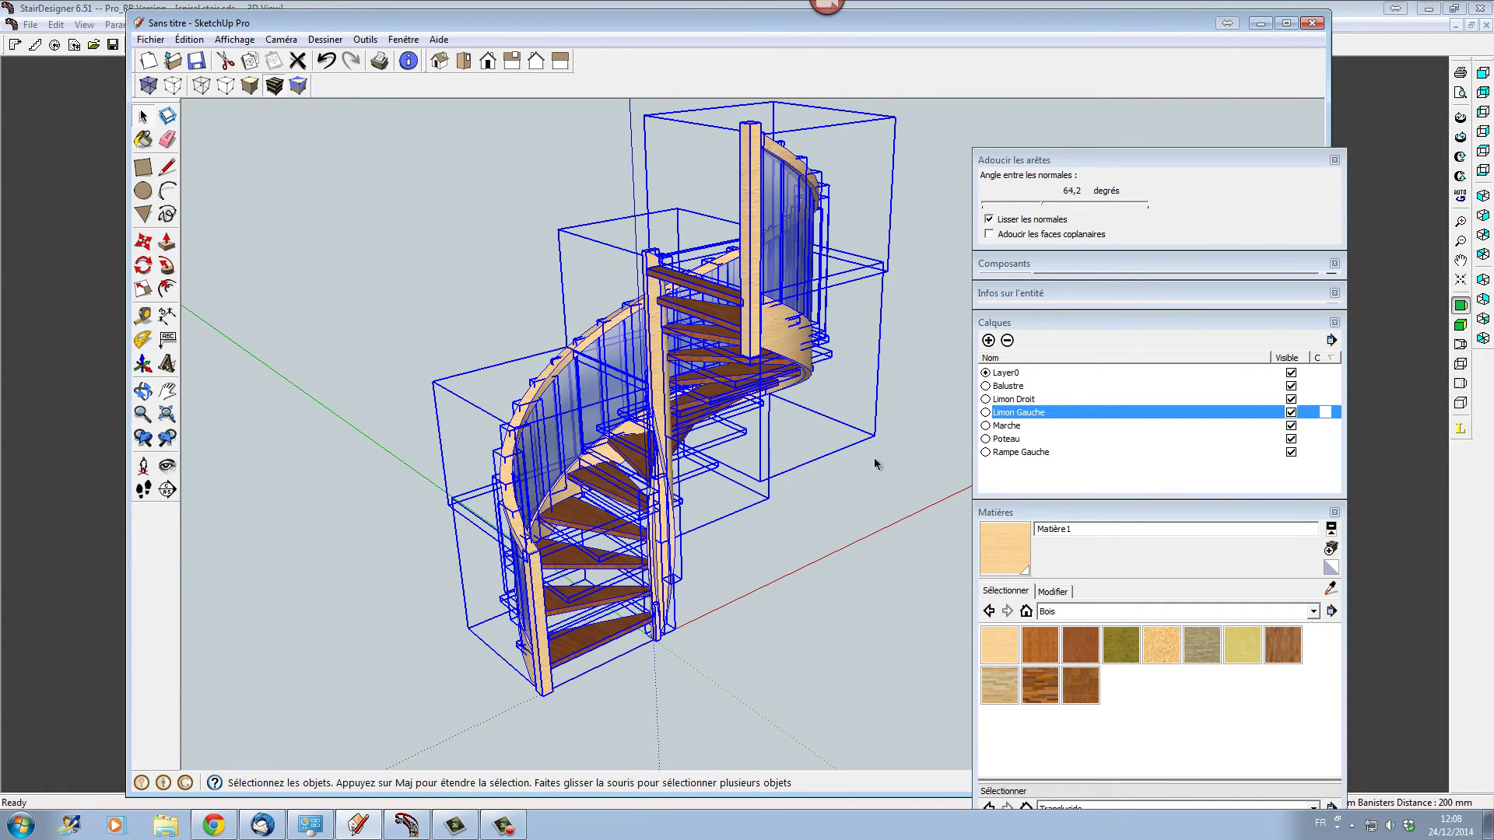
left_click(899, 392)
middle_click_drag(899, 392, 778, 432)
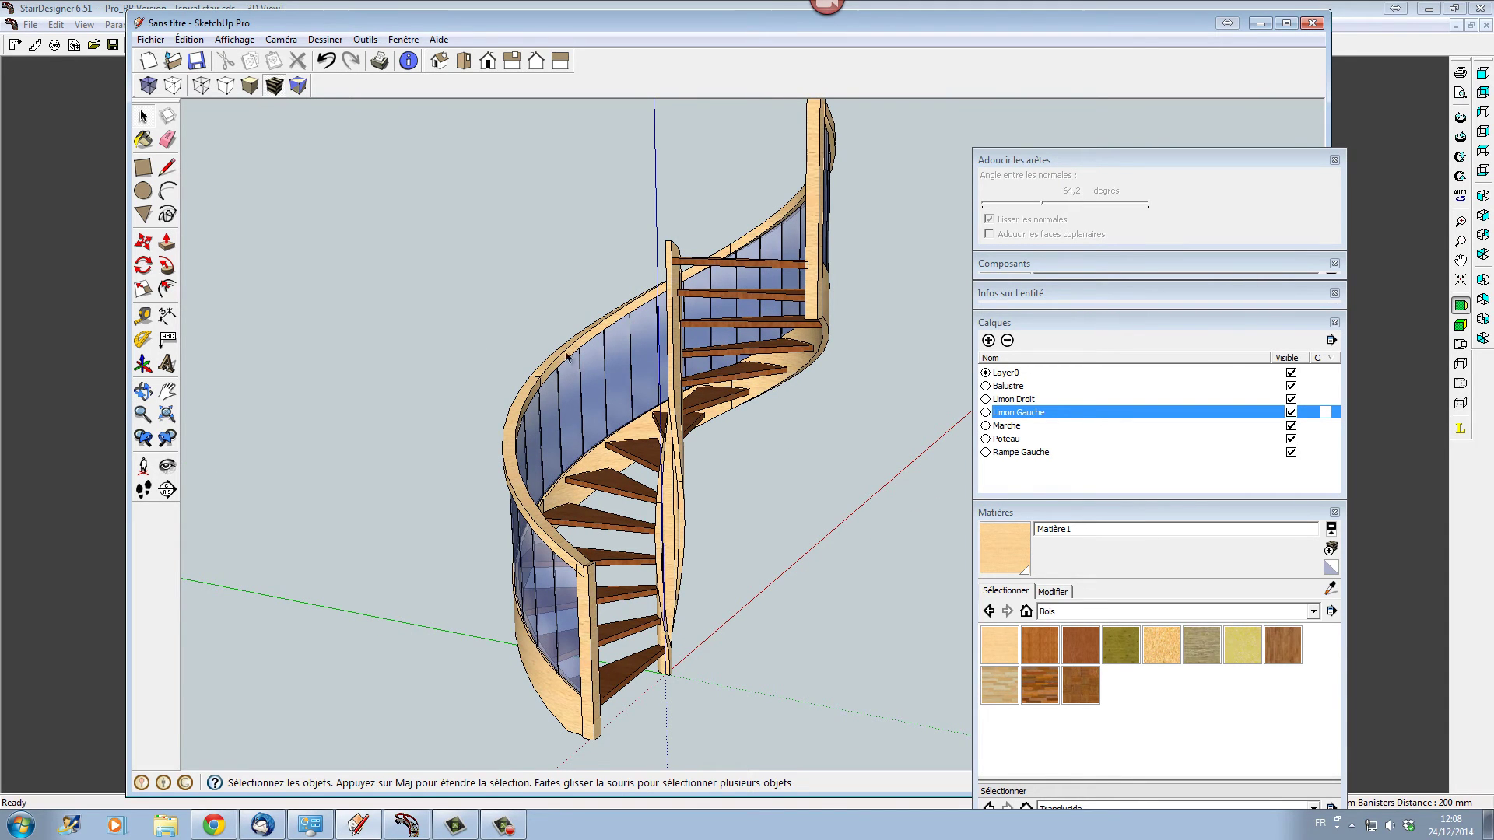
middle_click_drag(760, 624, 842, 580)
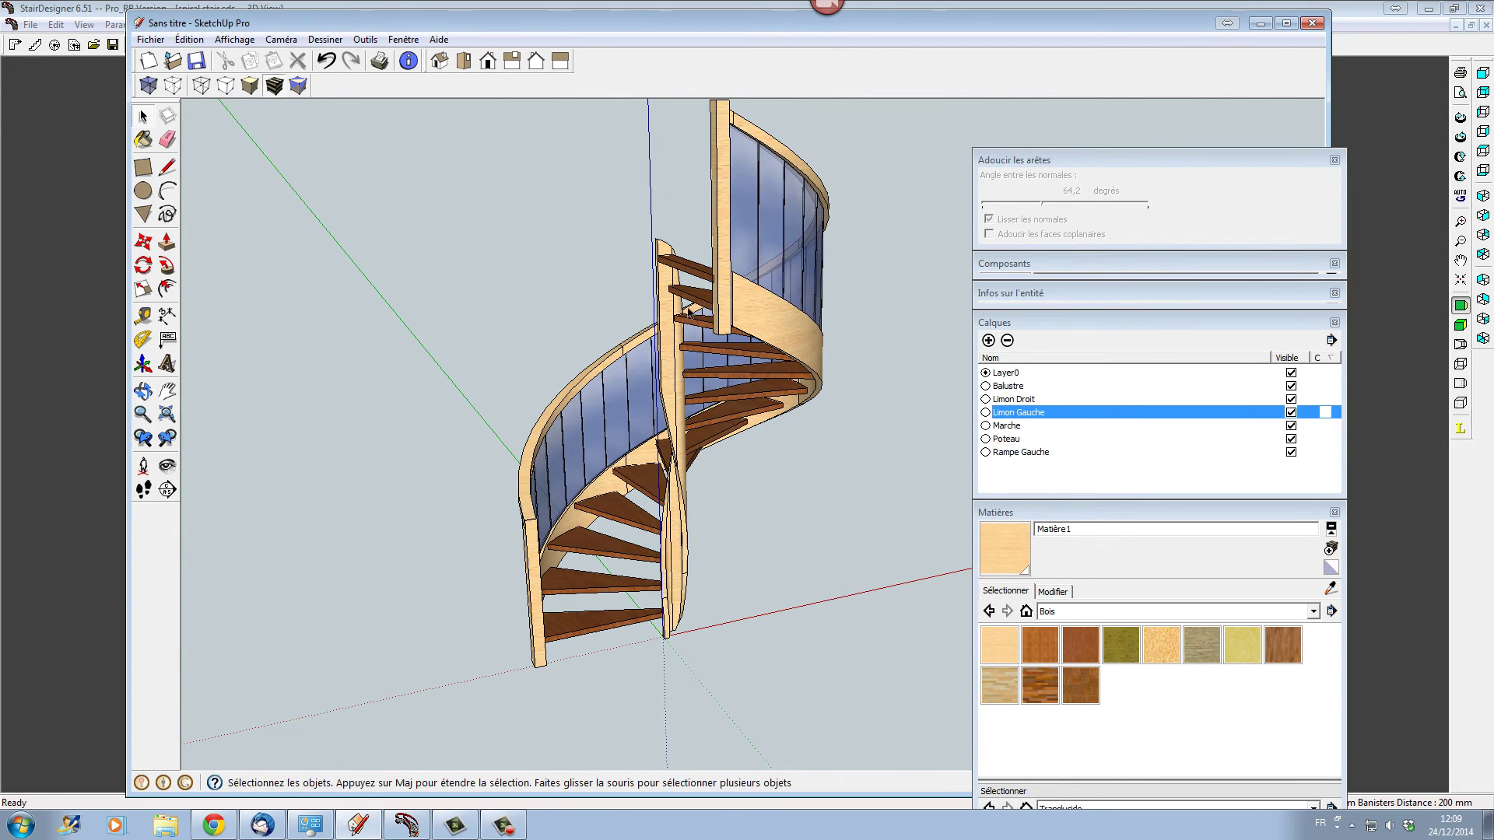
Create a layer named 'post' in Calques and make it the current layer
left_click(988, 341)
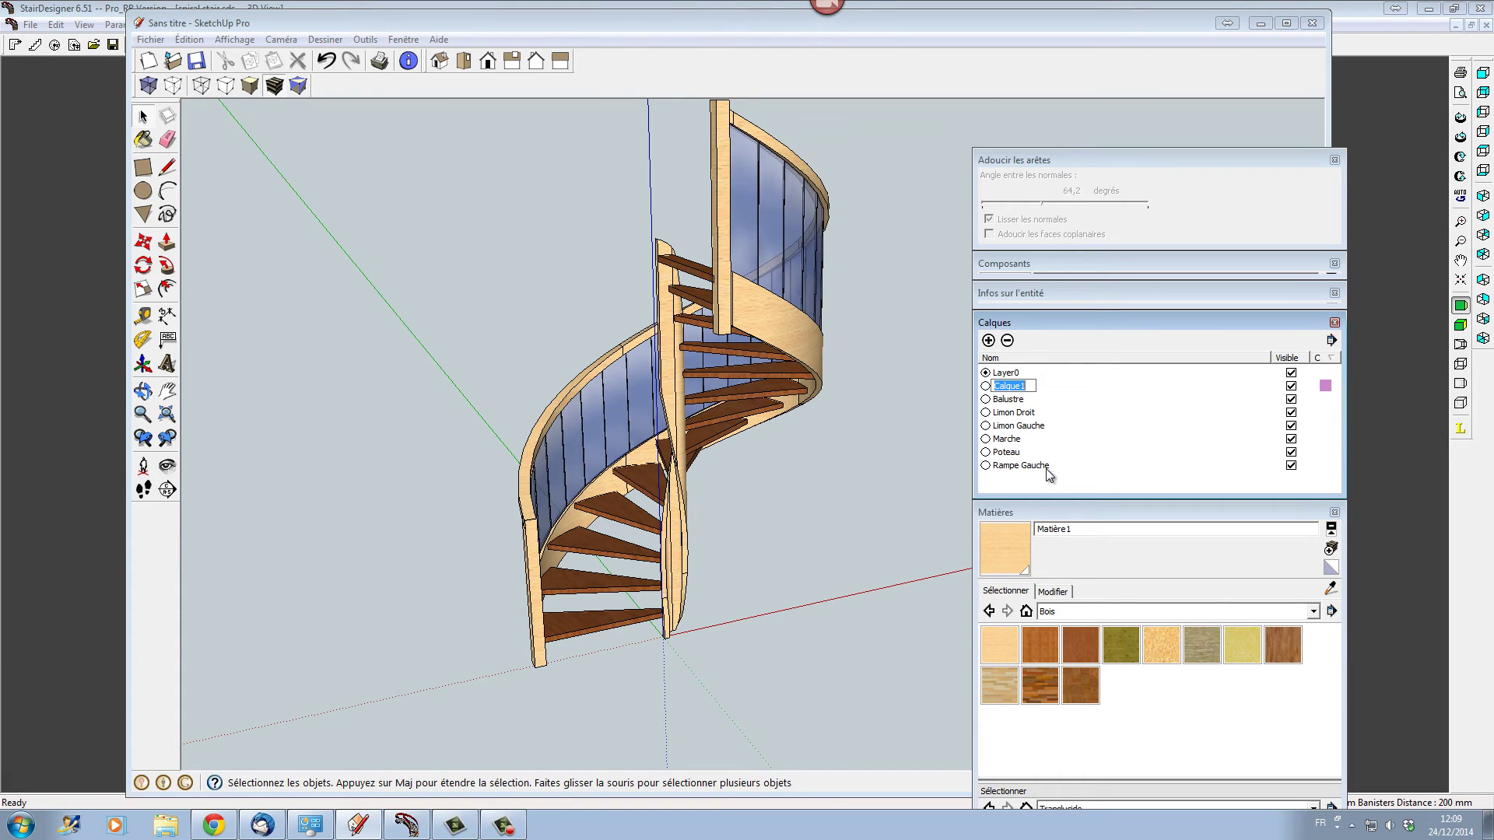
type("ost")
left_click(986, 386)
middle_click_drag(697, 619, 319, 579)
scroll(727, 634, "up", 6)
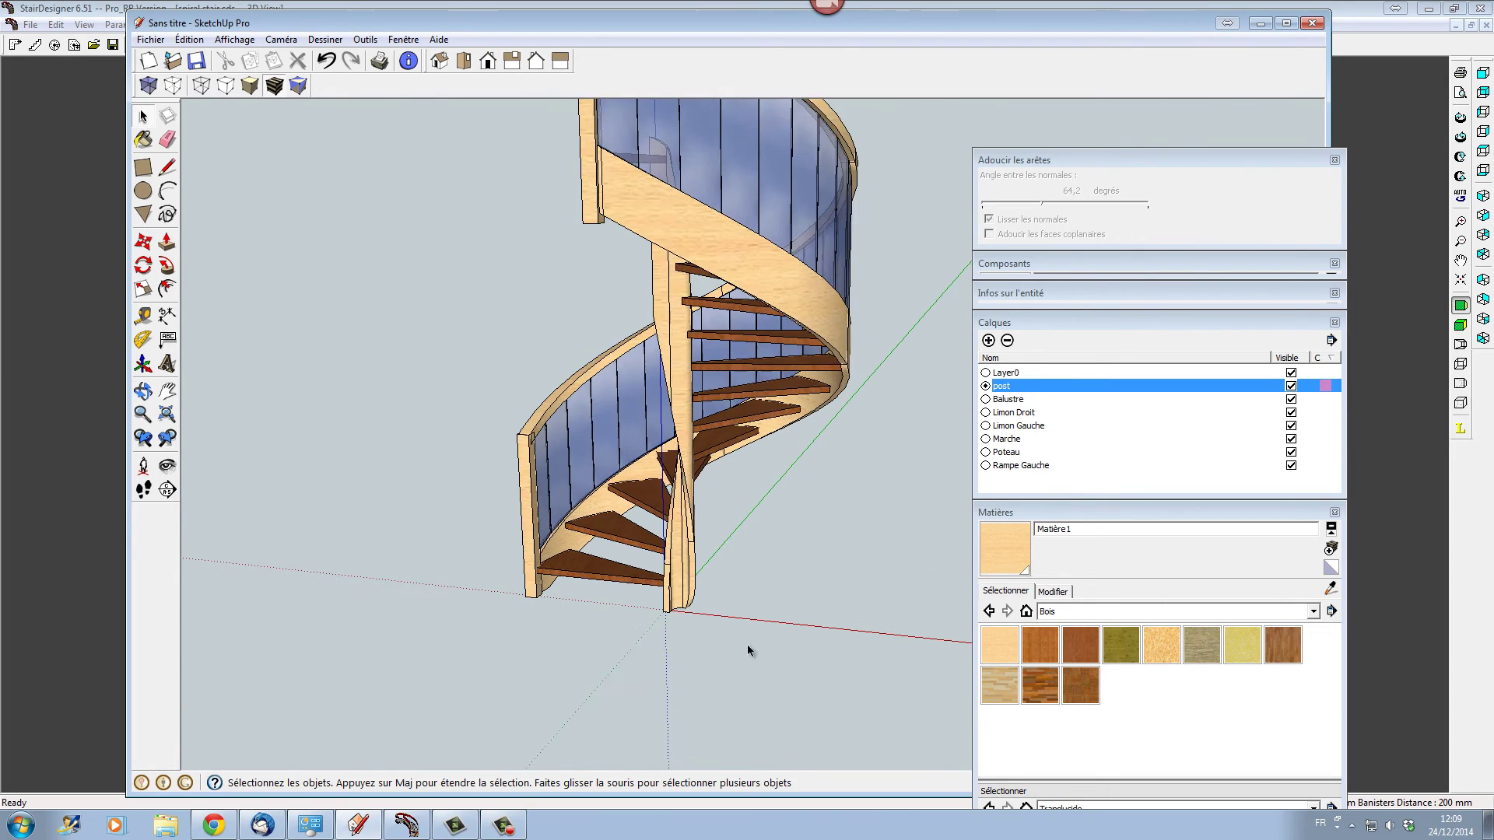
scroll(719, 513, "up", 3)
middle_click_drag(717, 498, 693, 707)
Place Tape Measure guides marking the post's centre at the stair base
left_click(143, 315)
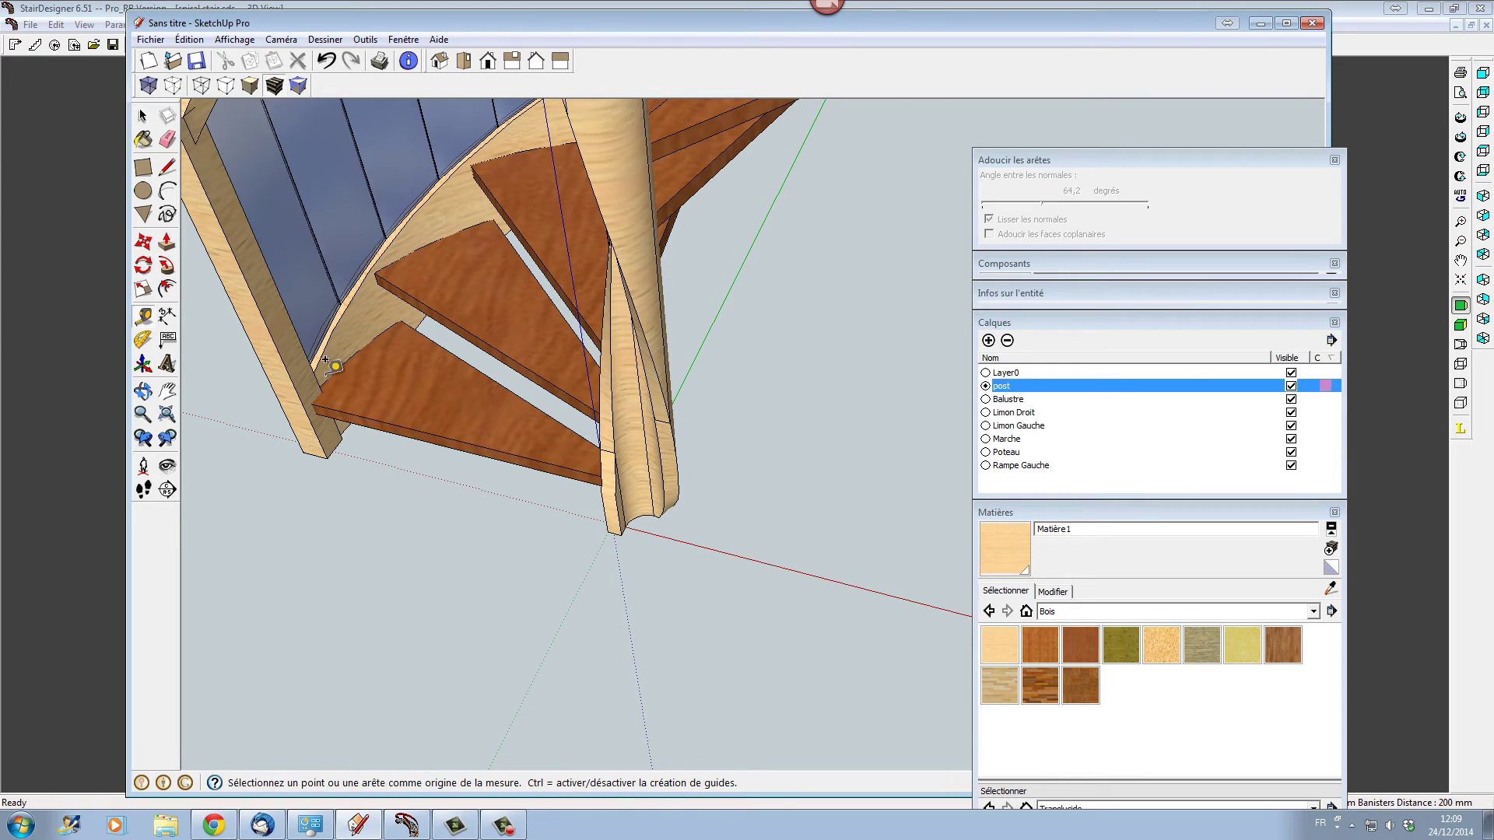
left_click(626, 527)
left_click(714, 534)
left_click(652, 510)
left_click(647, 532)
Draw a circle centred at the stair base as the post's cross-section
key("c")
left_click(646, 532)
middle_click_drag(560, 577, 810, 634)
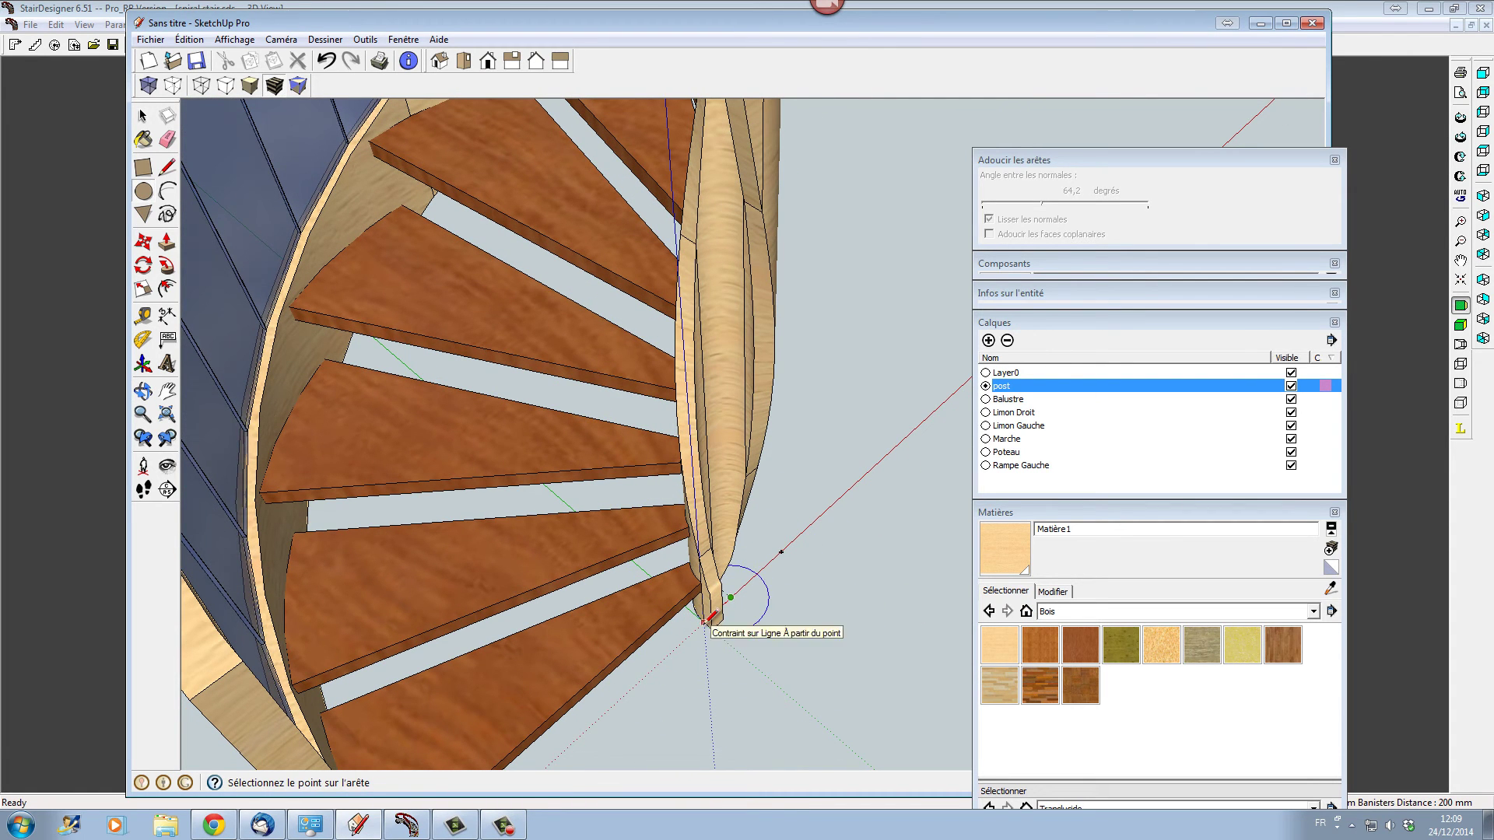
left_click(714, 624)
key("space")
Push/Pull the circle upward into a post rising above the top step
left_click(166, 242)
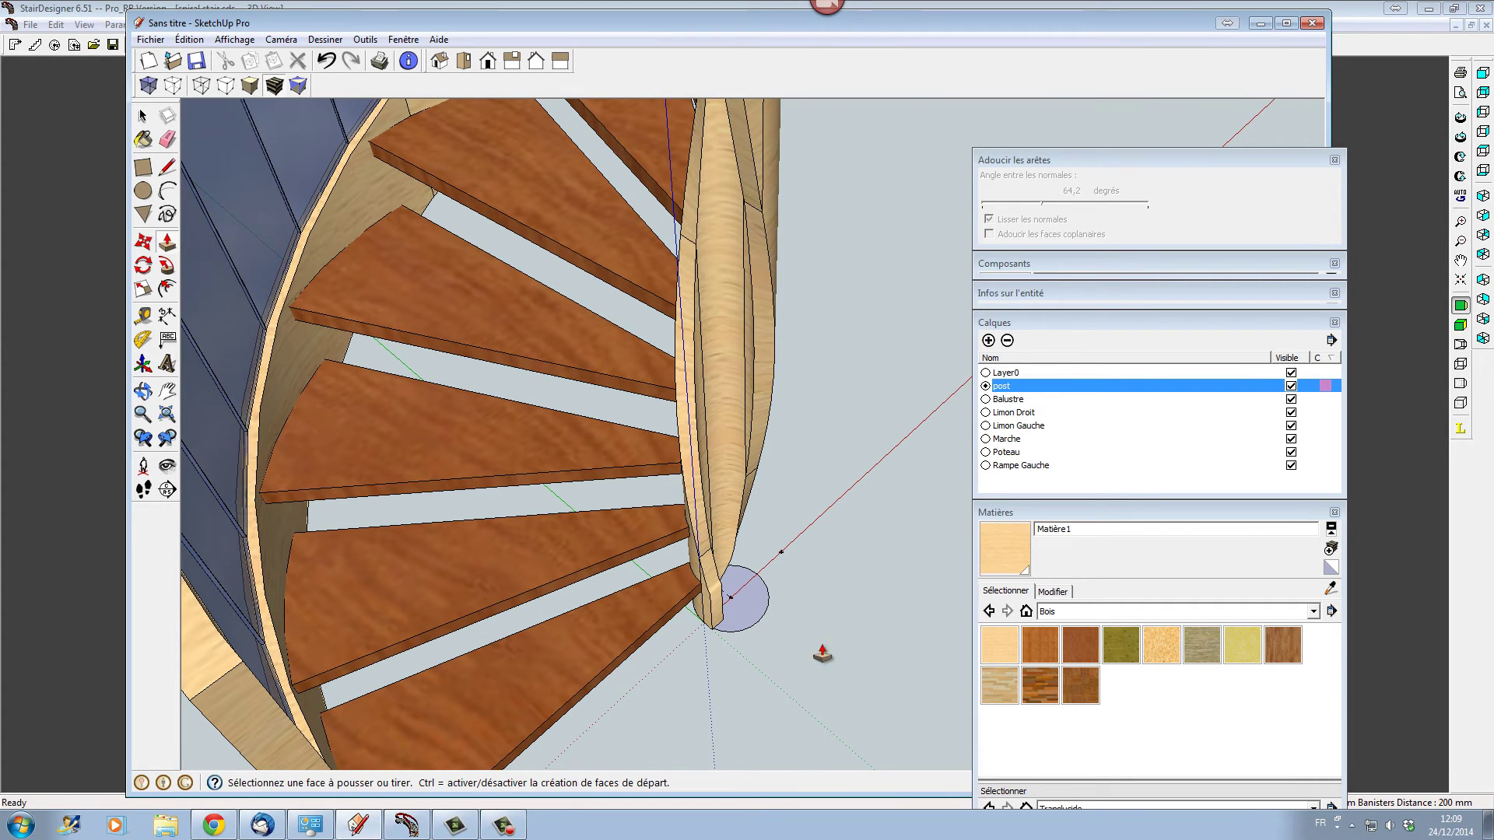
left_click(735, 611)
scroll(754, 486, "down", 10)
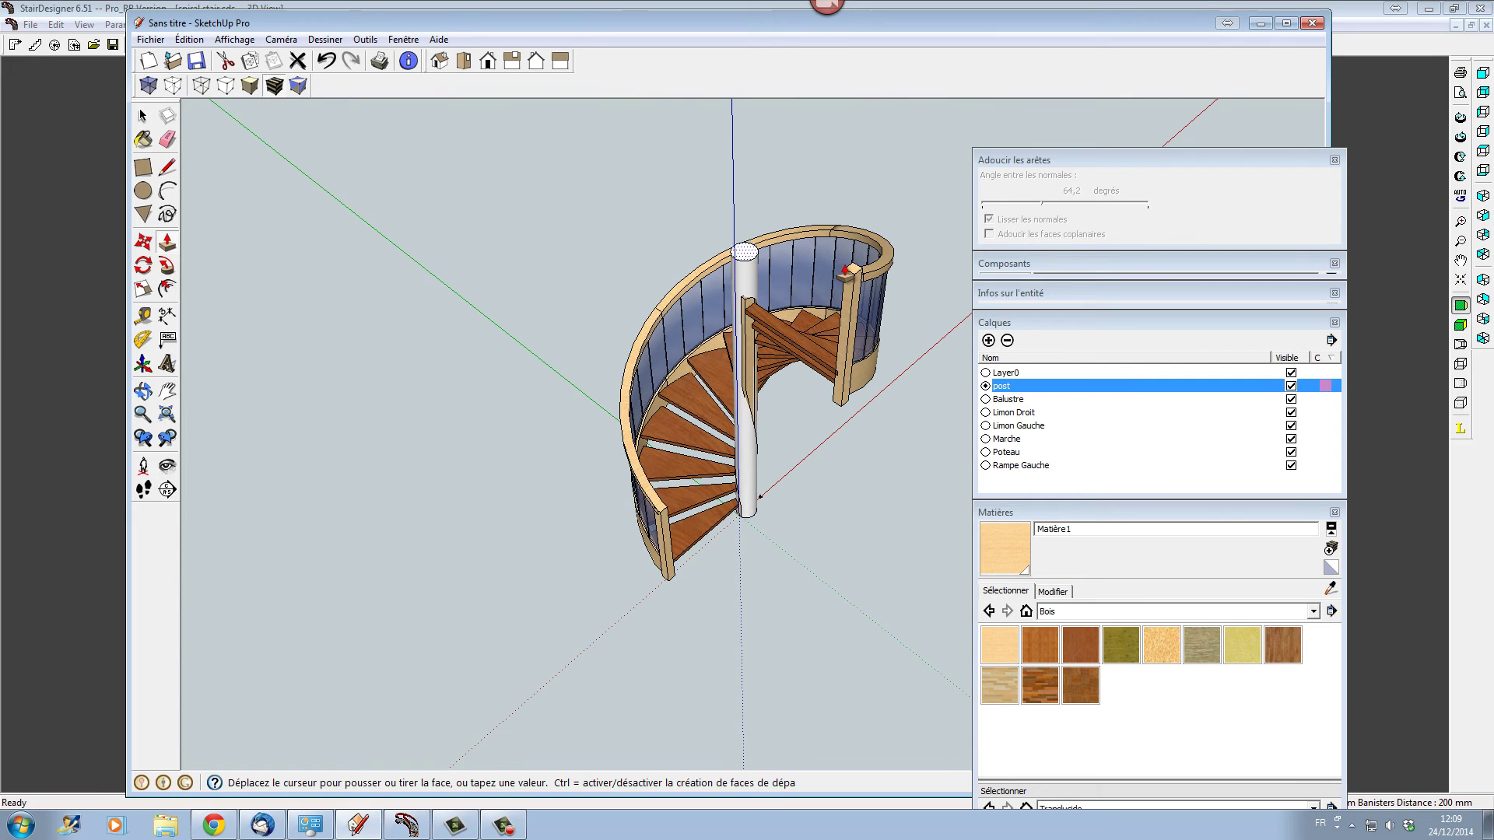
left_click(853, 274)
middle_click_drag(841, 537, 944, 521)
Paint the new central post in light Matière1 wood
left_click(1007, 561)
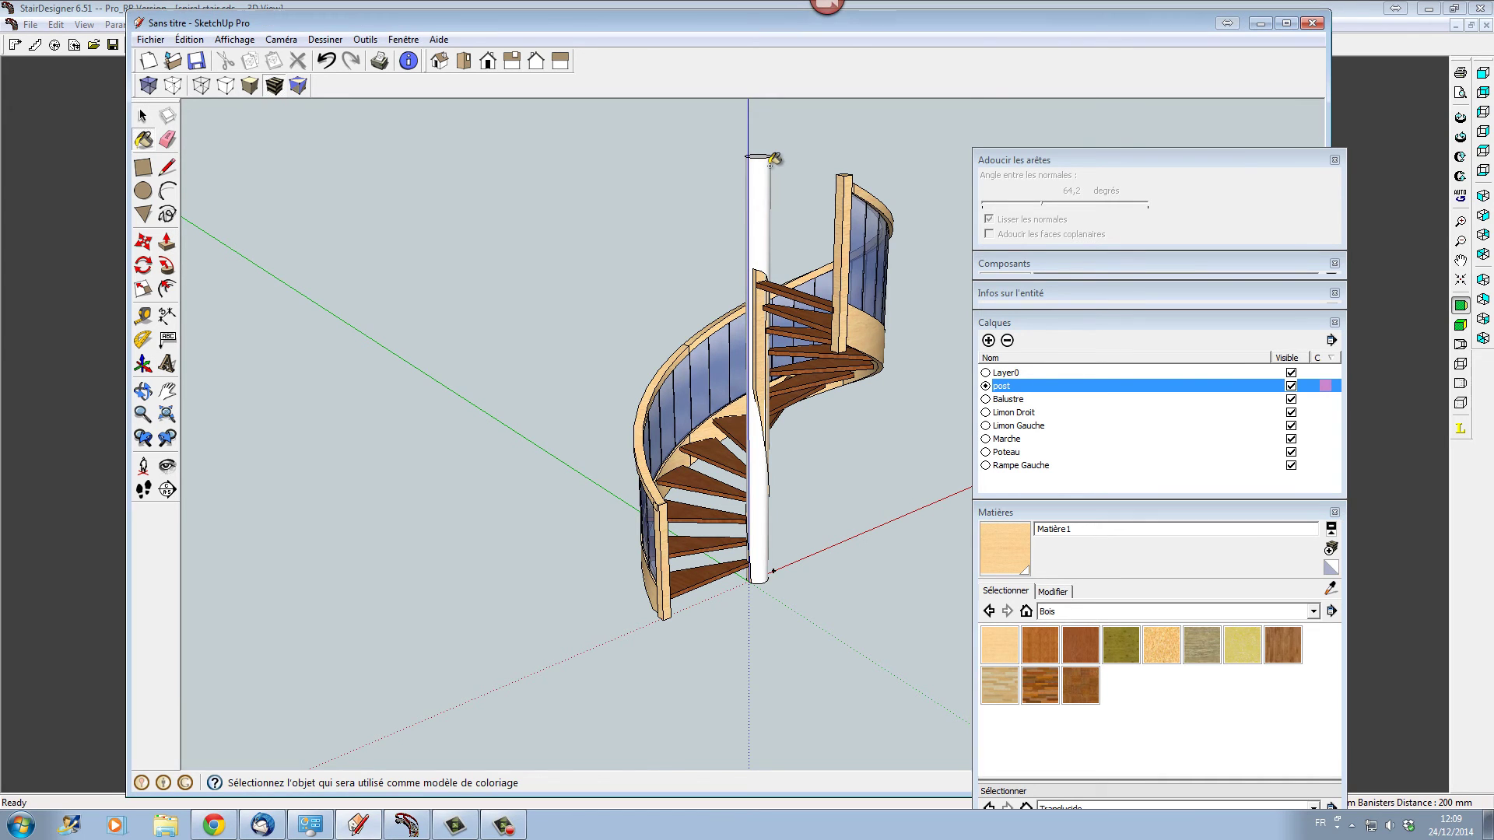
left_click(761, 165)
mouse_move(838, 425)
middle_mouse_down()
mouse_move(873, 510)
mouse_move(924, 511)
mouse_move(895, 470)
middle_mouse_up()
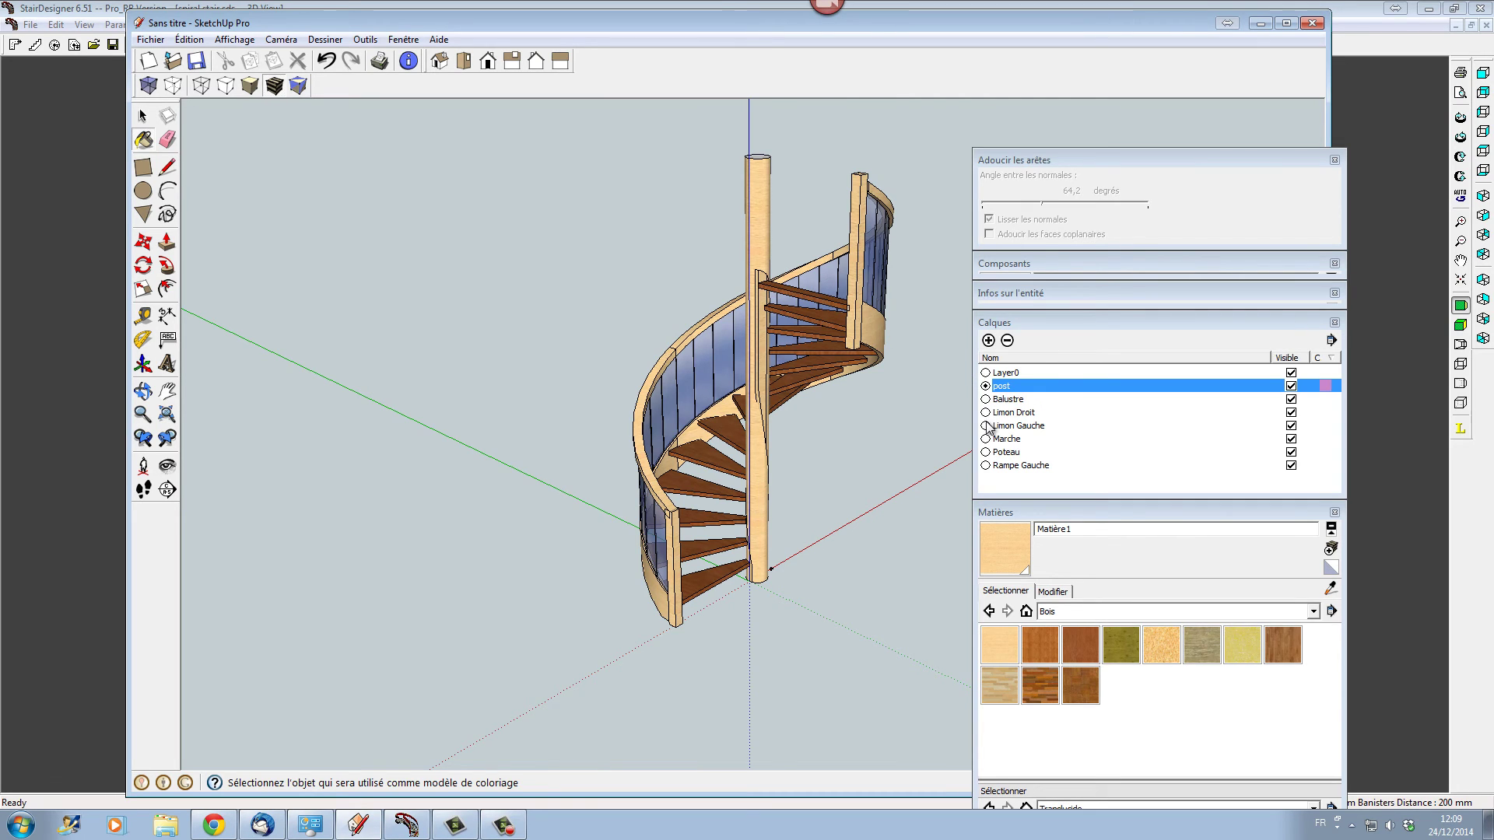
Hide the Limon Droit layer, then switch to StairDesigner's 3D view of spiral stair.sds
left_click(1291, 413)
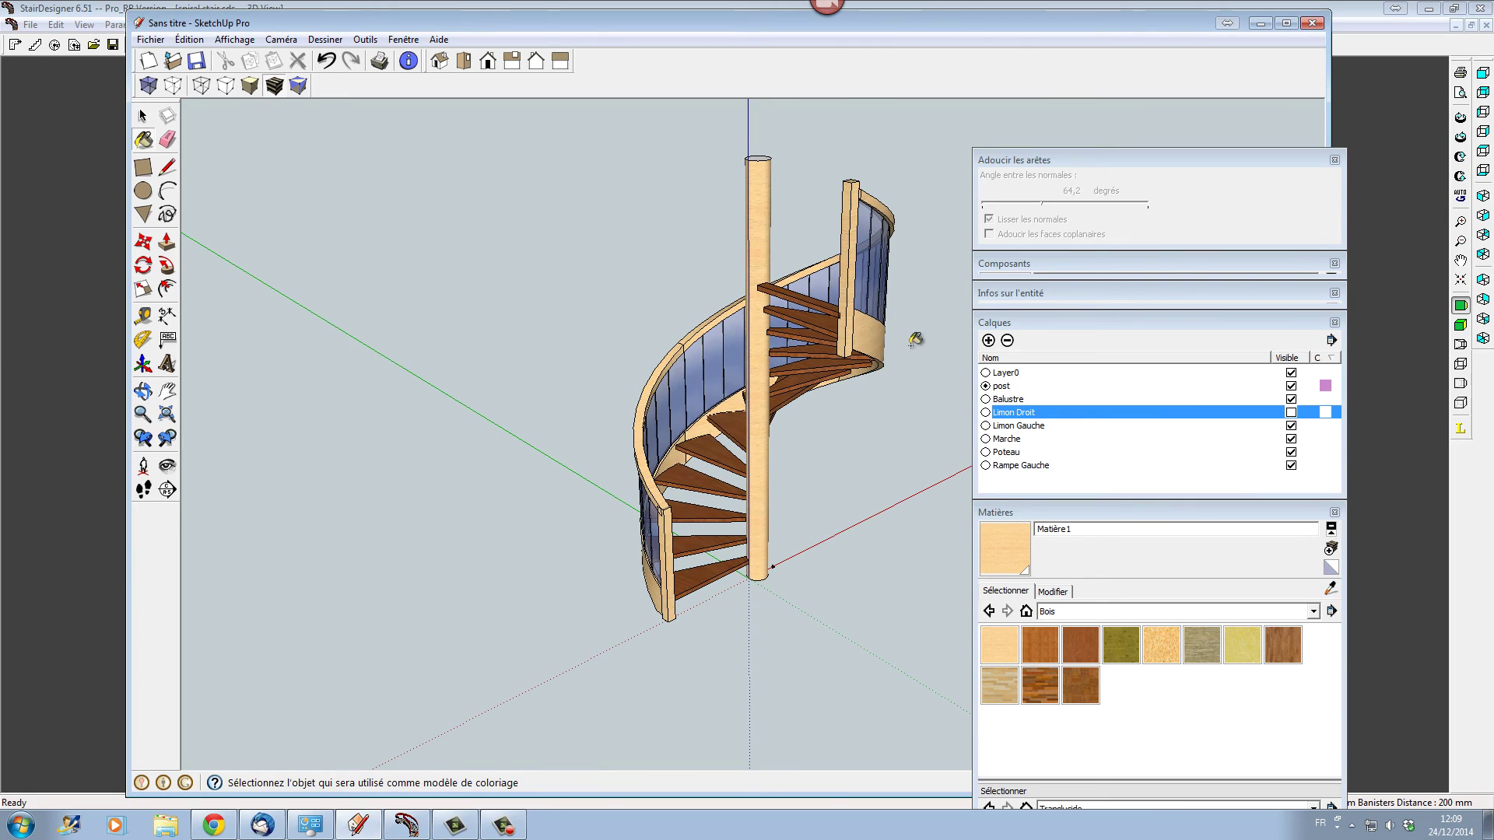
middle_click_drag(704, 298, 516, 606)
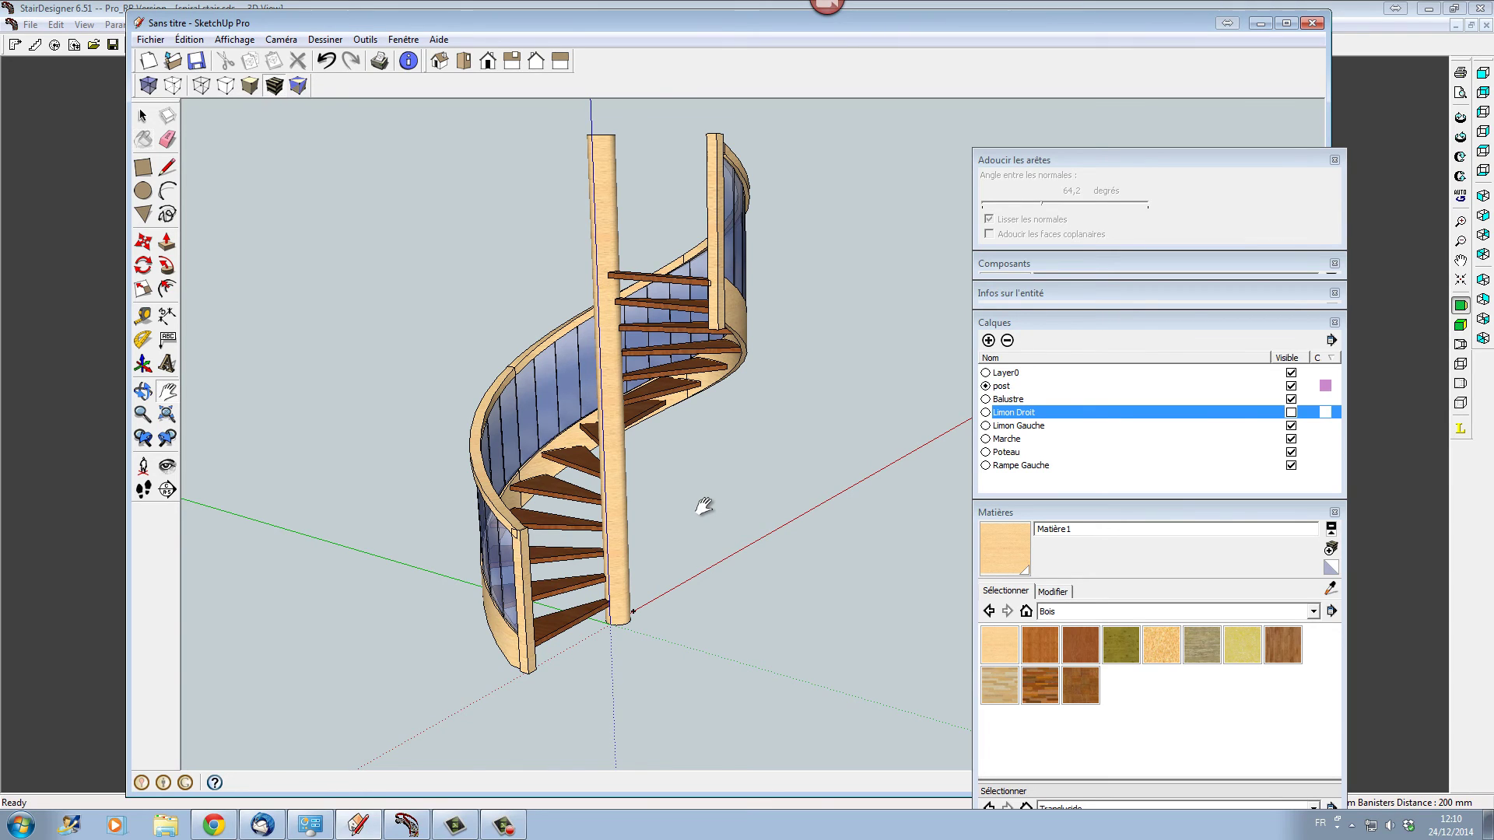
left_click(55, 300)
middle_click_drag(864, 643, 871, 712)
left_click_drag(871, 712, 424, 462)
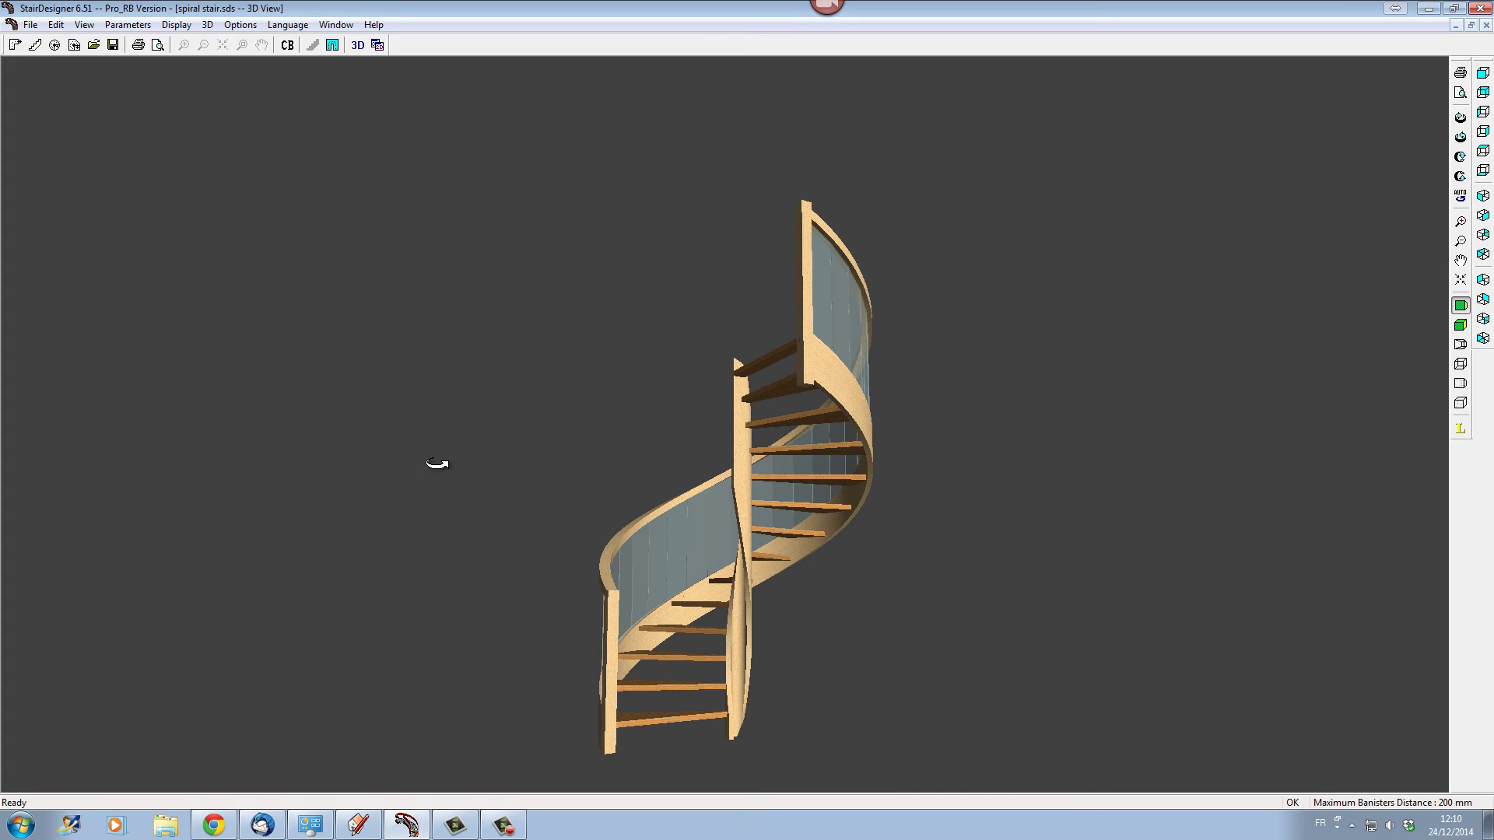
Choose Display > Stringboards to view the stringboard drawing, then return to SketchUp Pro
left_click(178, 25)
left_click(191, 77)
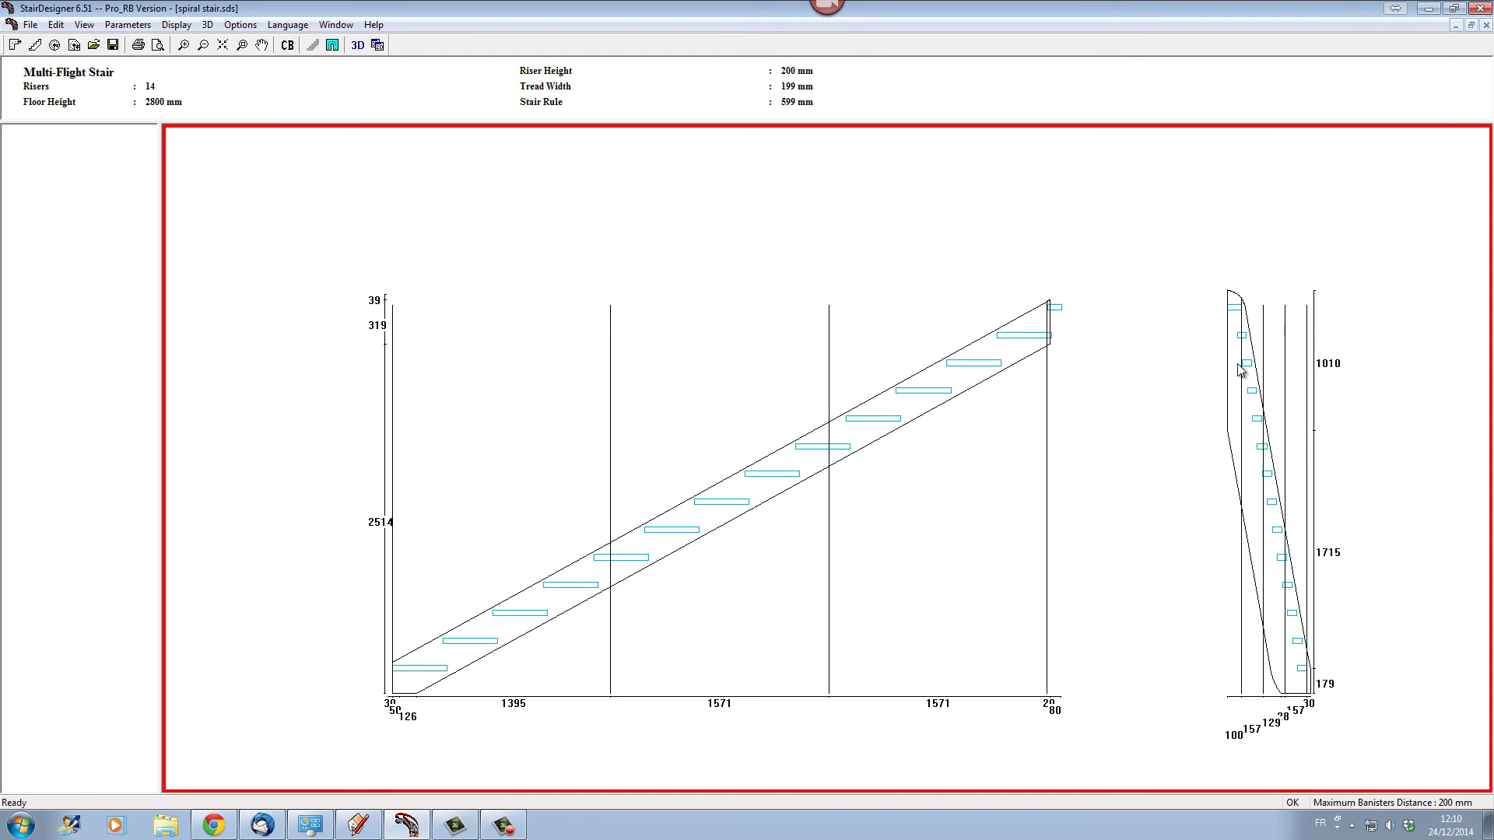
left_click(366, 825)
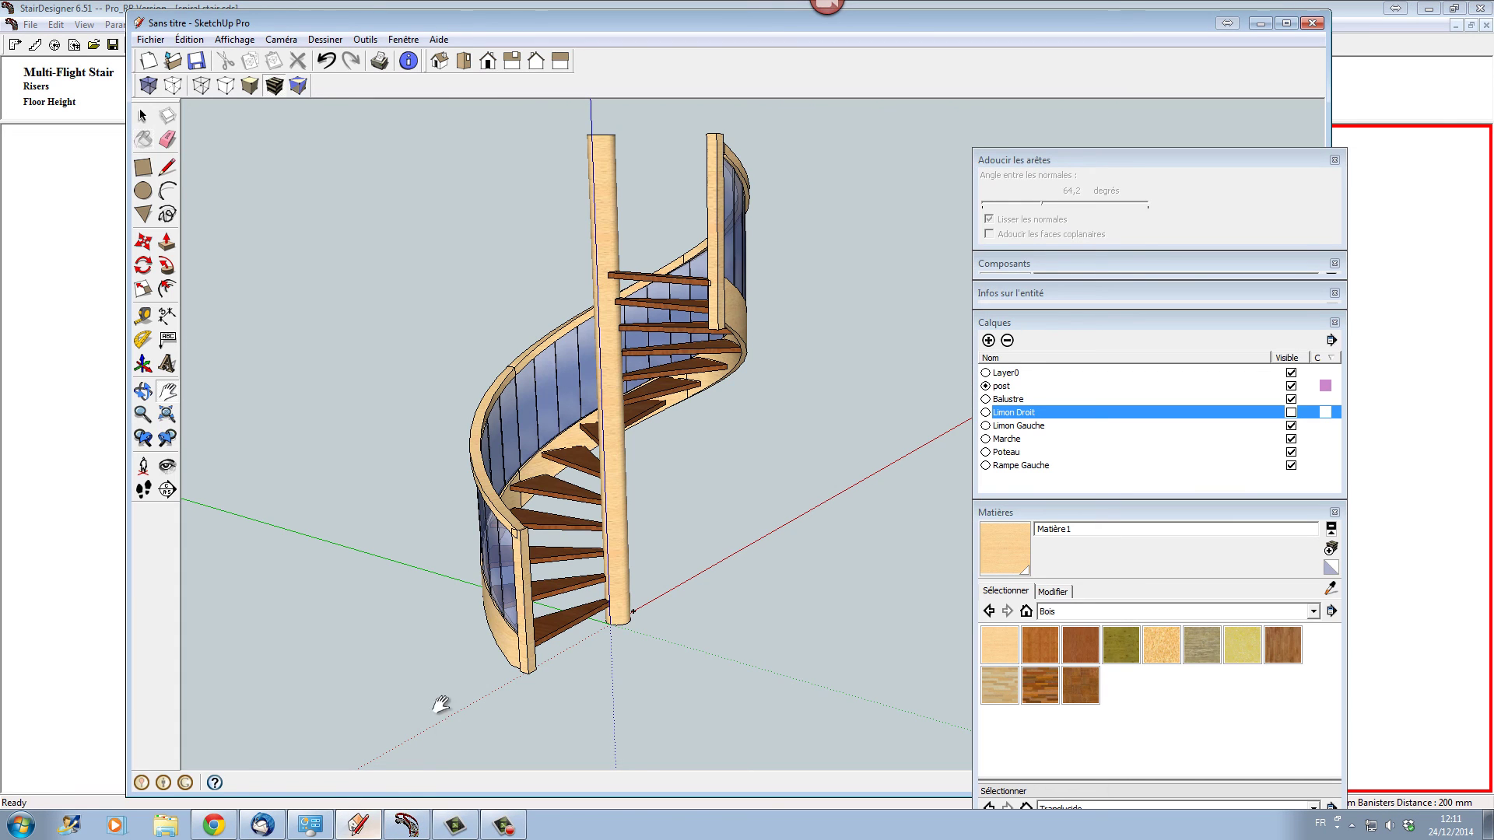
Pan, zoom and orbit around the spiral stair's central post, then return to StairDesigner's stringboard drawing
left_click_drag(554, 660, 529, 670)
middle_click_drag(529, 669, 704, 457)
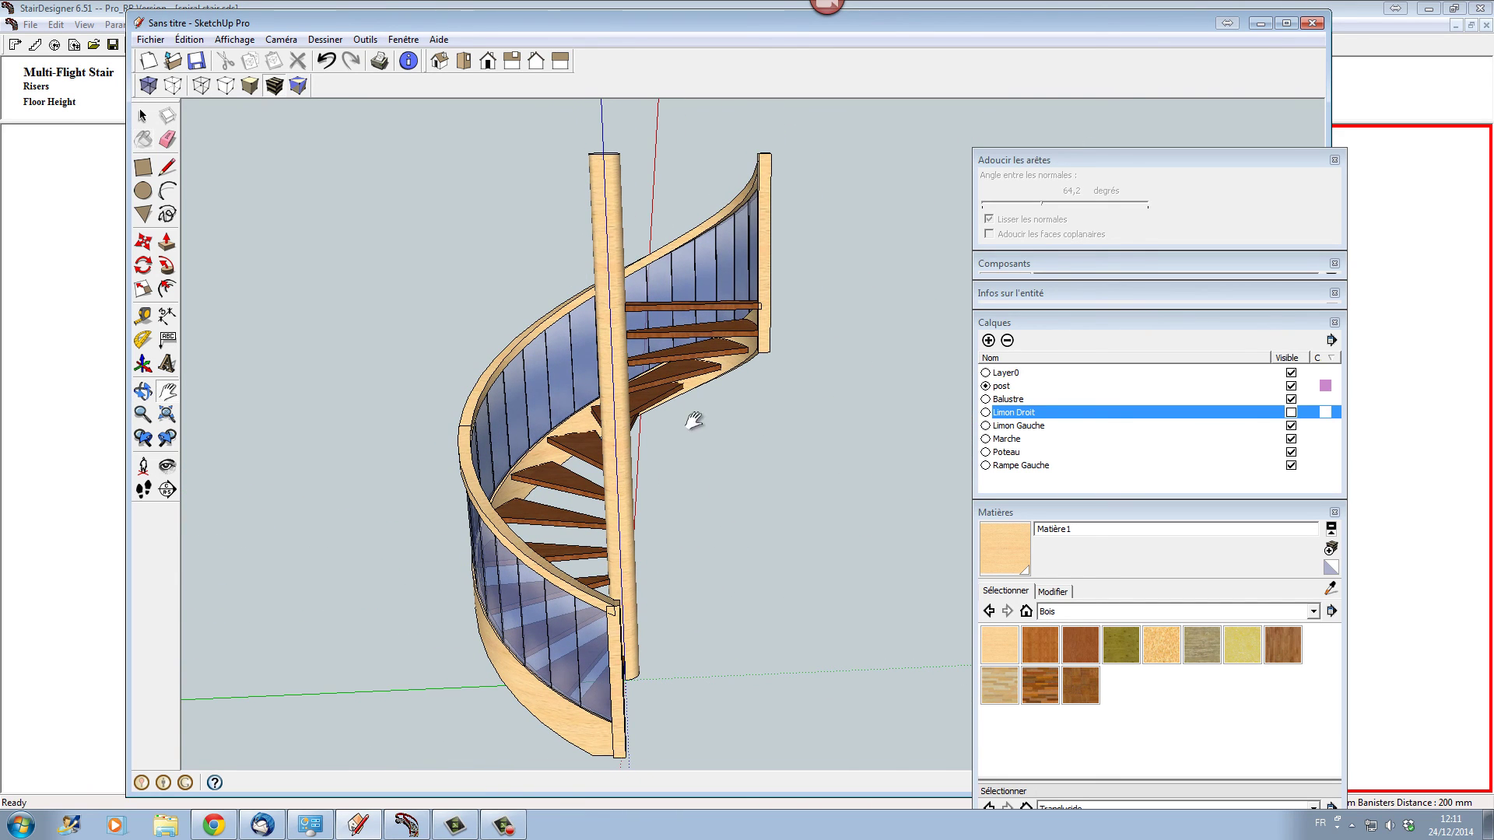
scroll(625, 547, "down", 3)
middle_click_drag(607, 561, 867, 437)
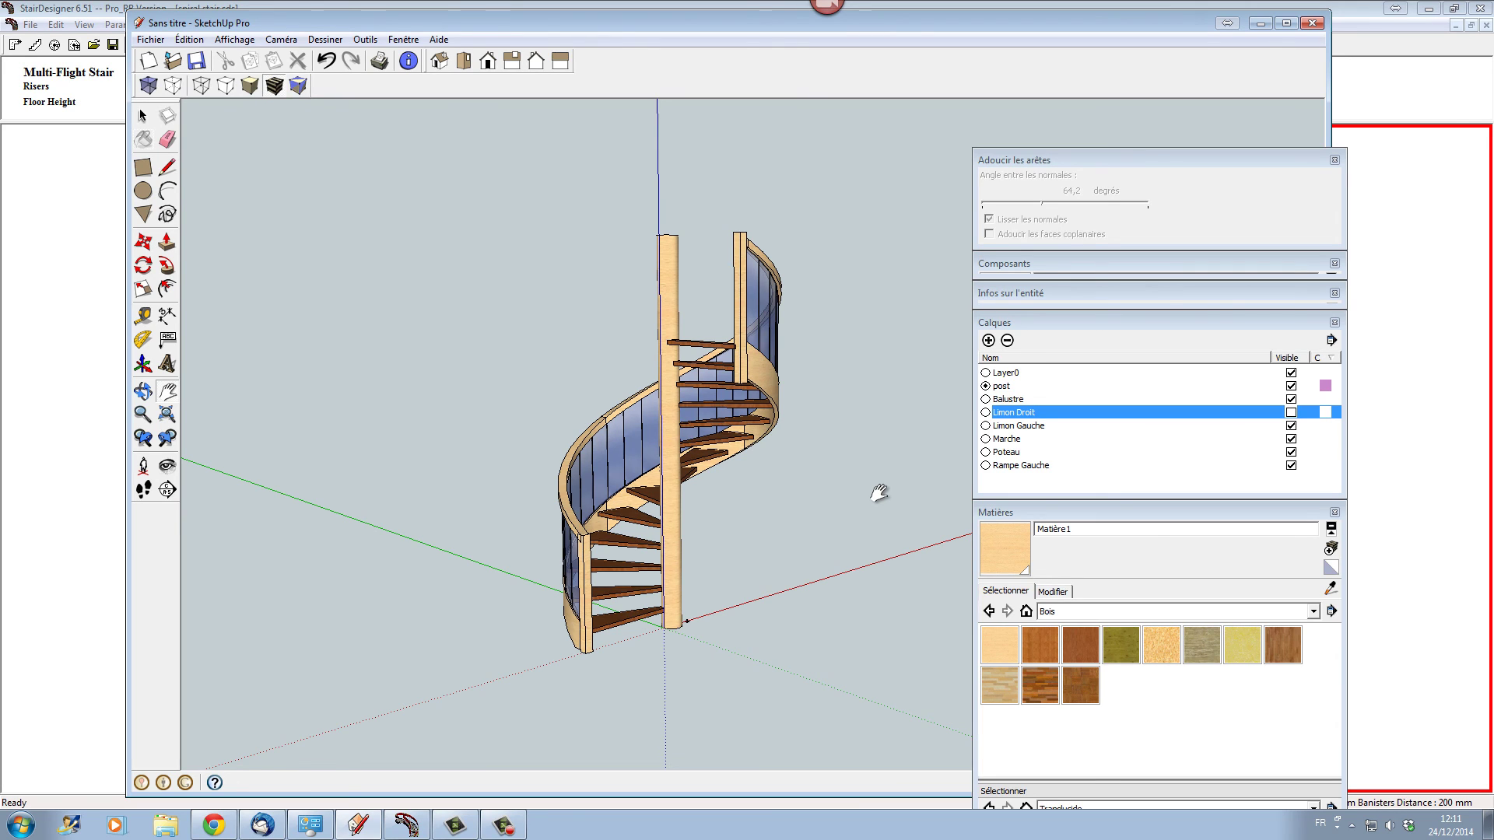
left_click(75, 272)
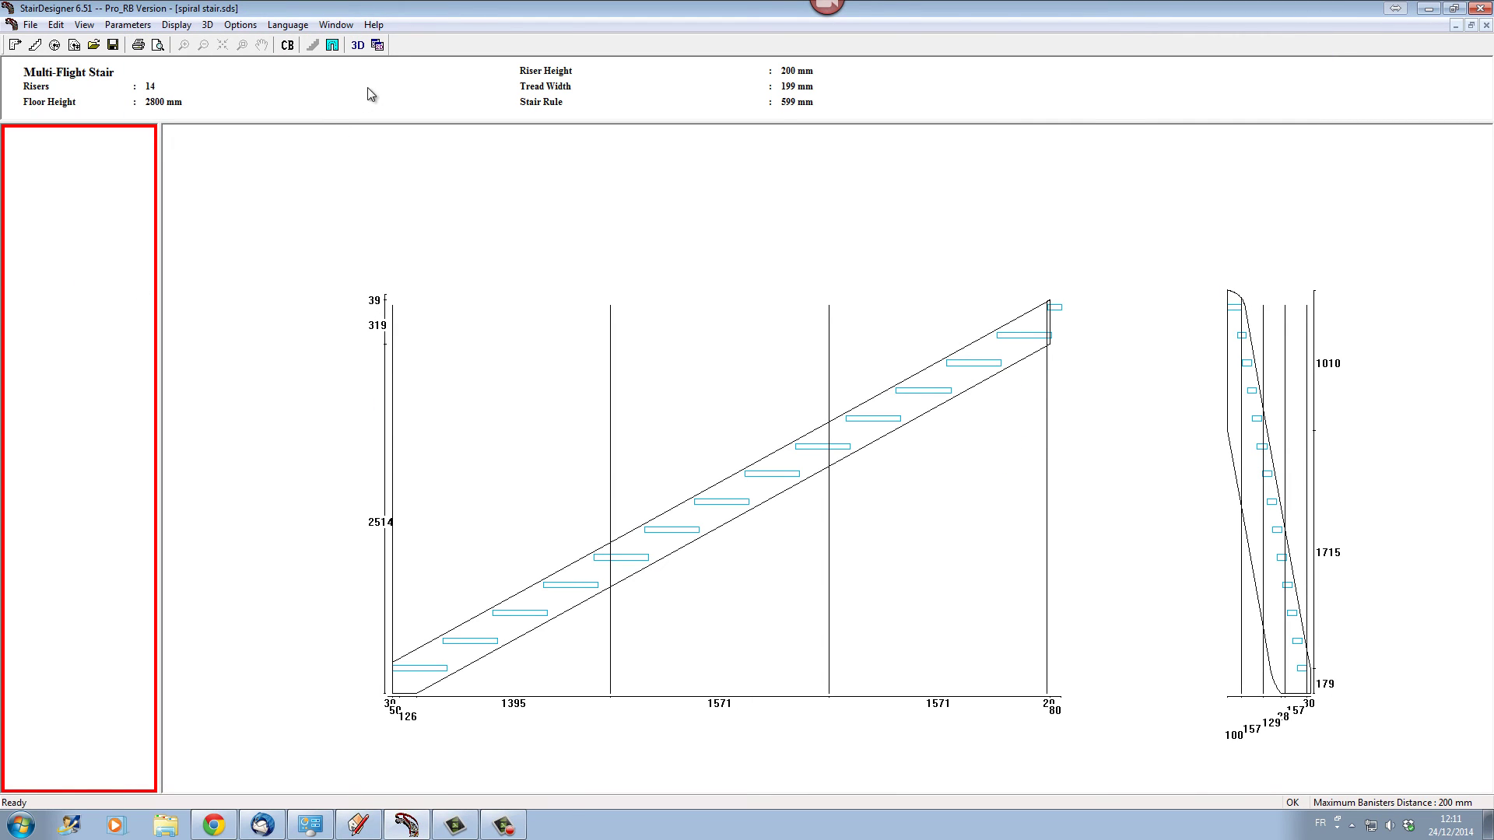
Open 3D View:2 of the spiral stair, rotate it about its vertical axis, then return to SketchUp
left_click(362, 48)
left_click_drag(836, 514, 1066, 529)
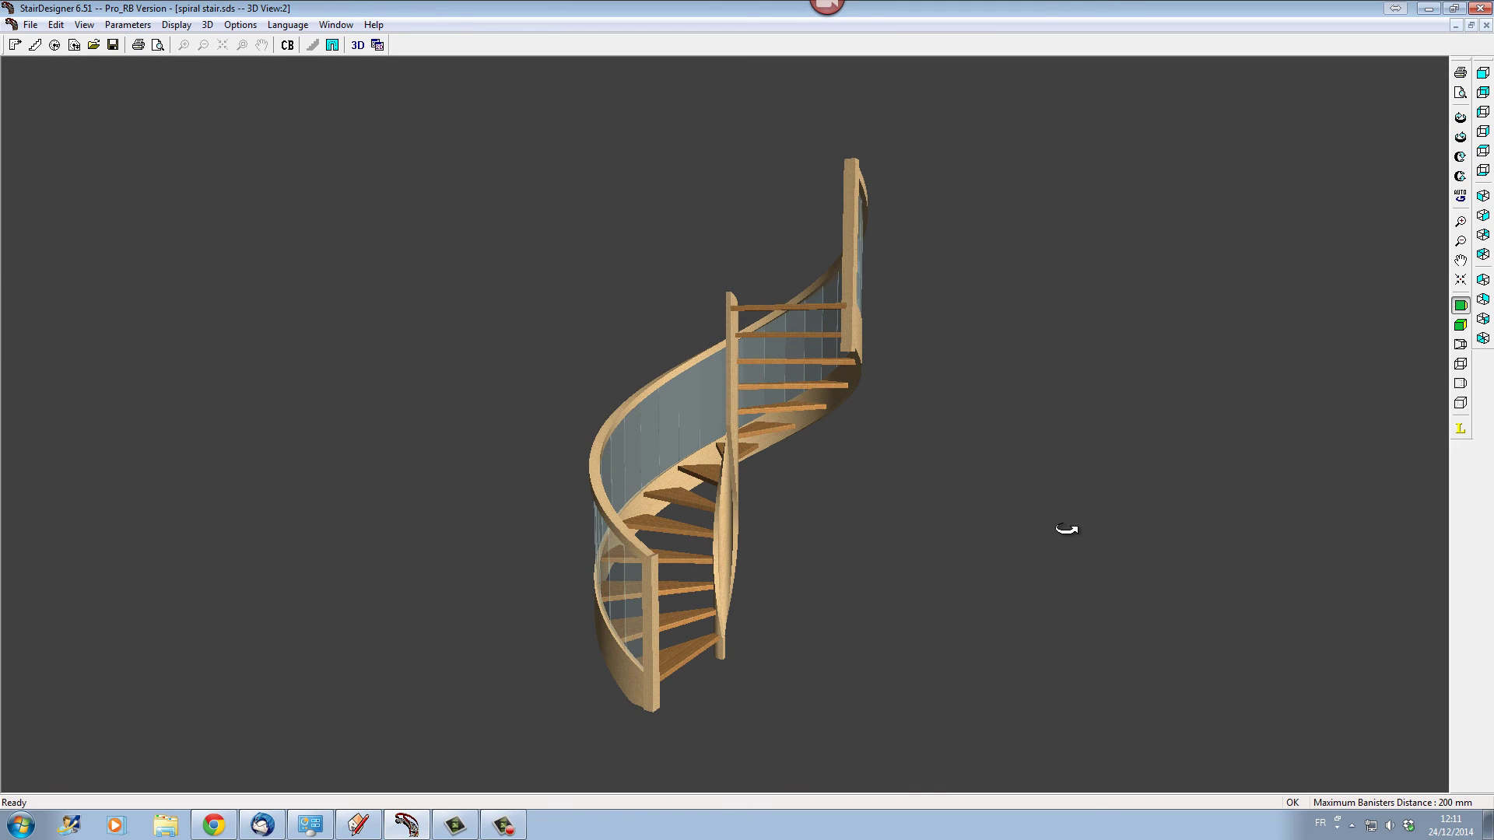
left_click(363, 831)
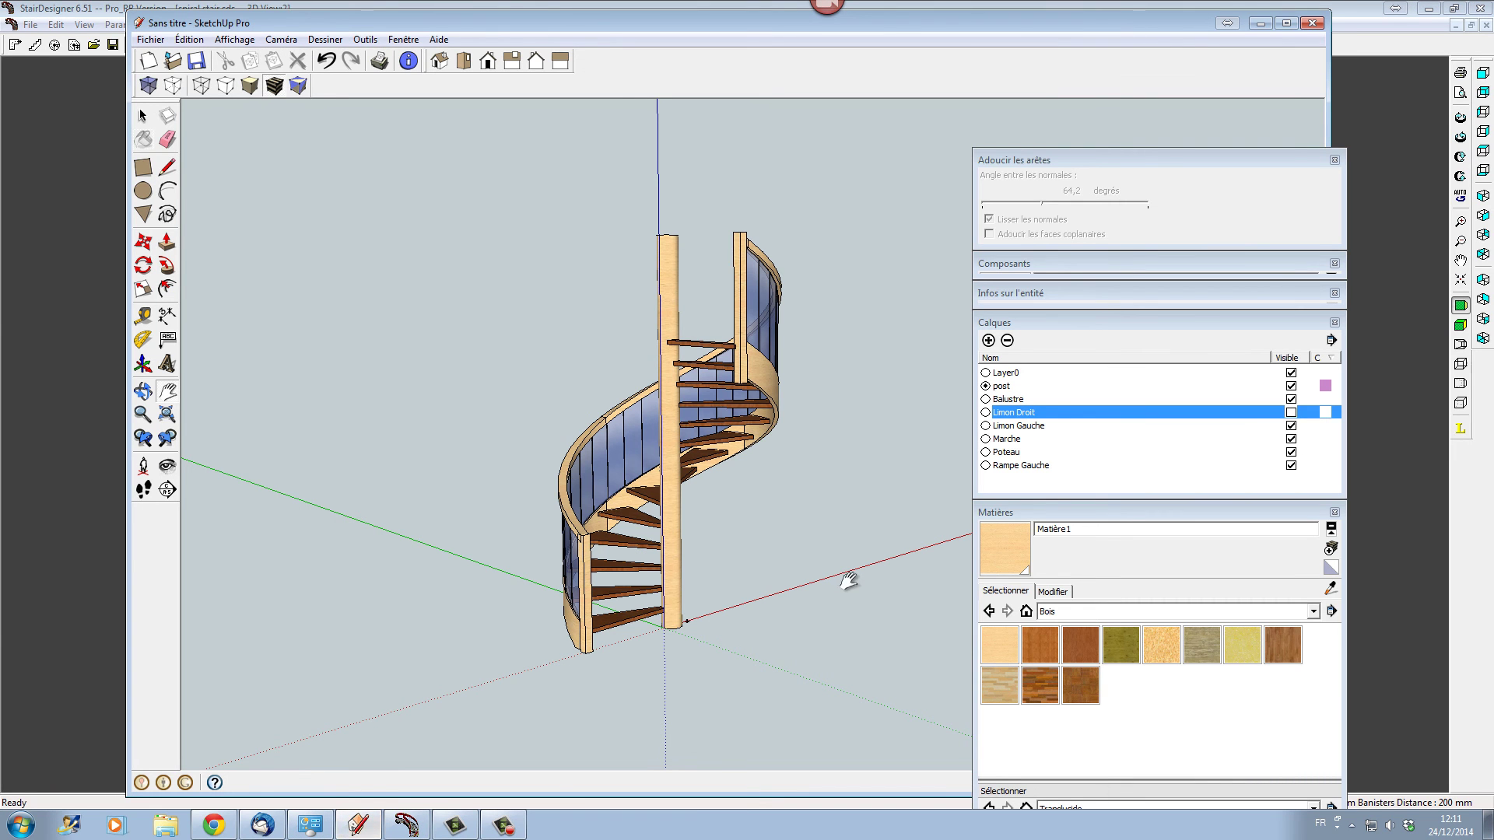
Reopen the recent sprial stair.skp without saving the untitled model, and orbit the loaded two-storey stair
mouse_move(851, 577)
middle_mouse_down()
mouse_move(701, 641)
mouse_move(887, 554)
middle_mouse_up()
middle_click_drag(810, 517, 878, 543)
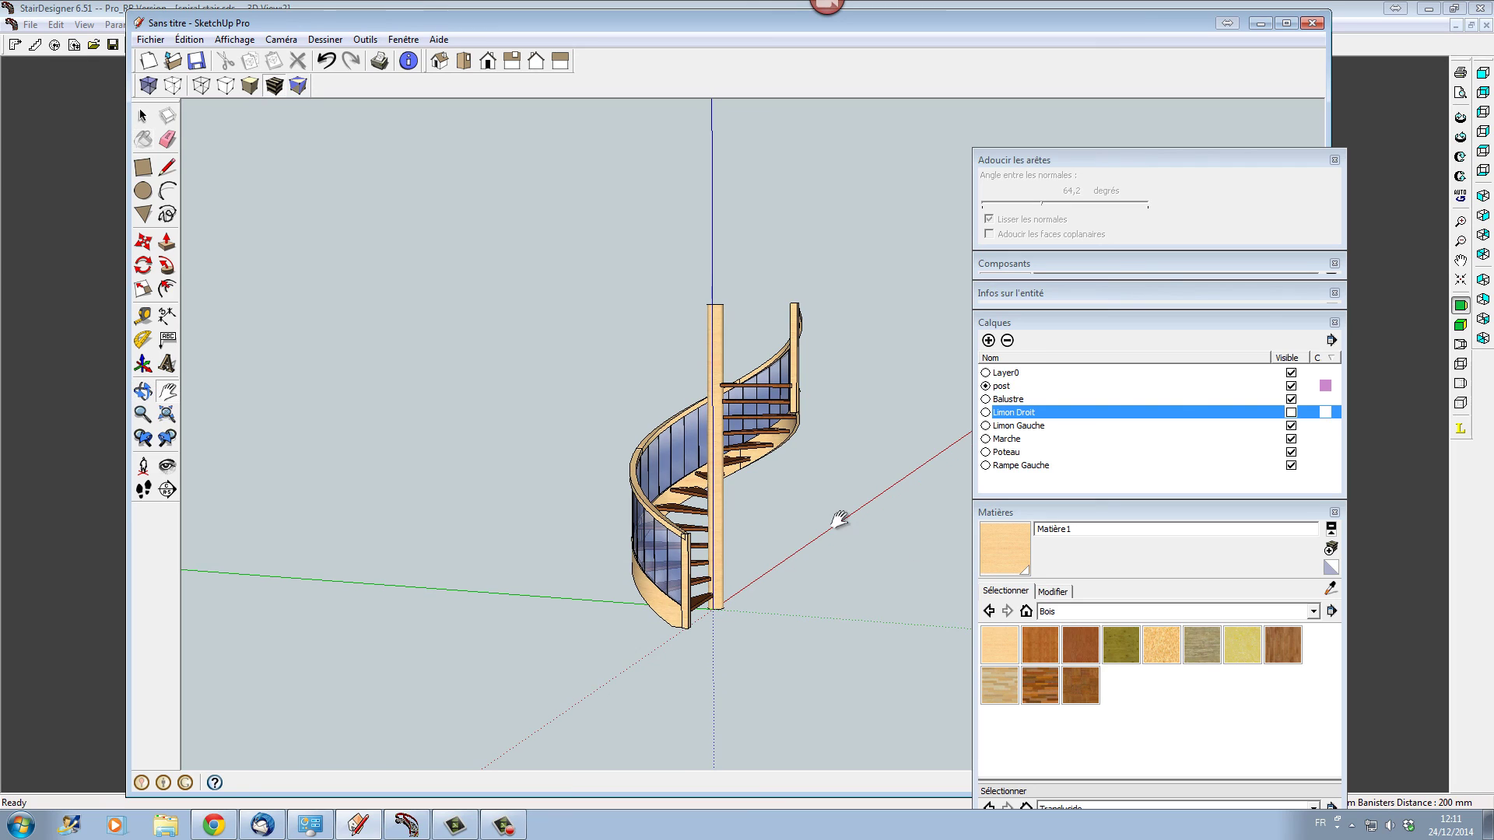
left_click(157, 43)
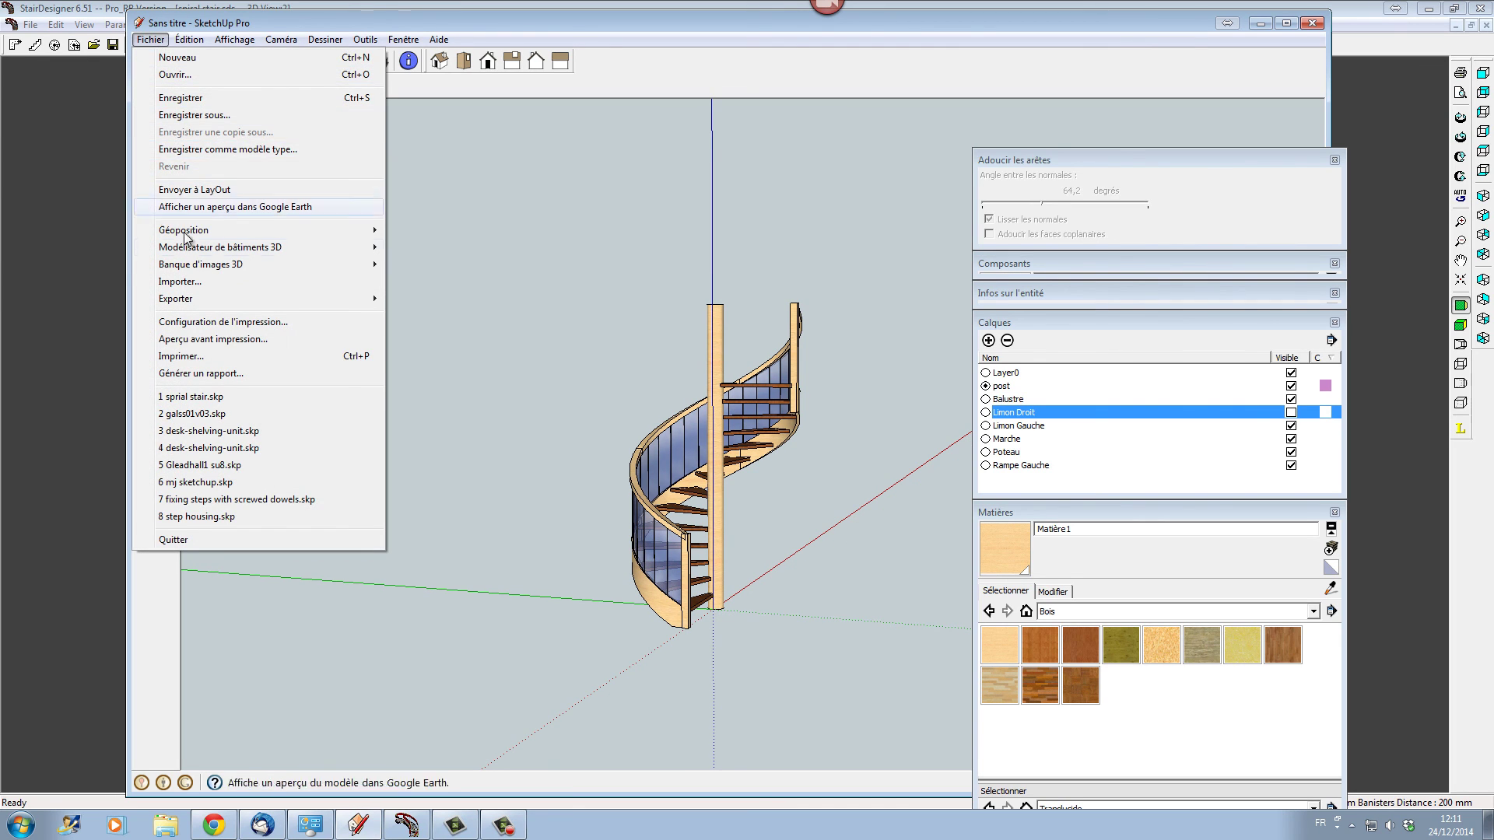
left_click(205, 401)
left_click(778, 446)
middle_click_drag(716, 537, 878, 642)
key("l")
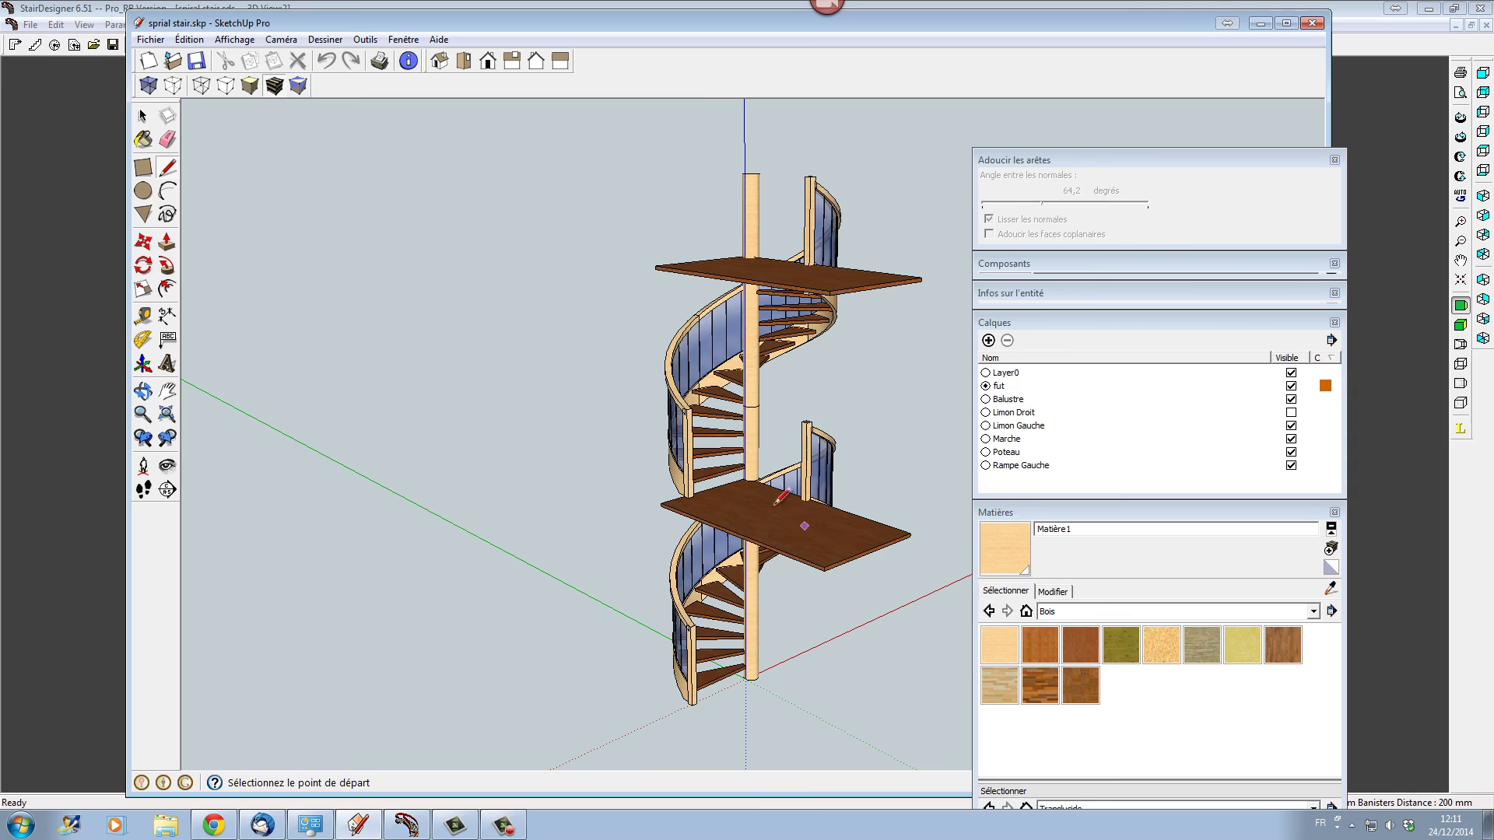